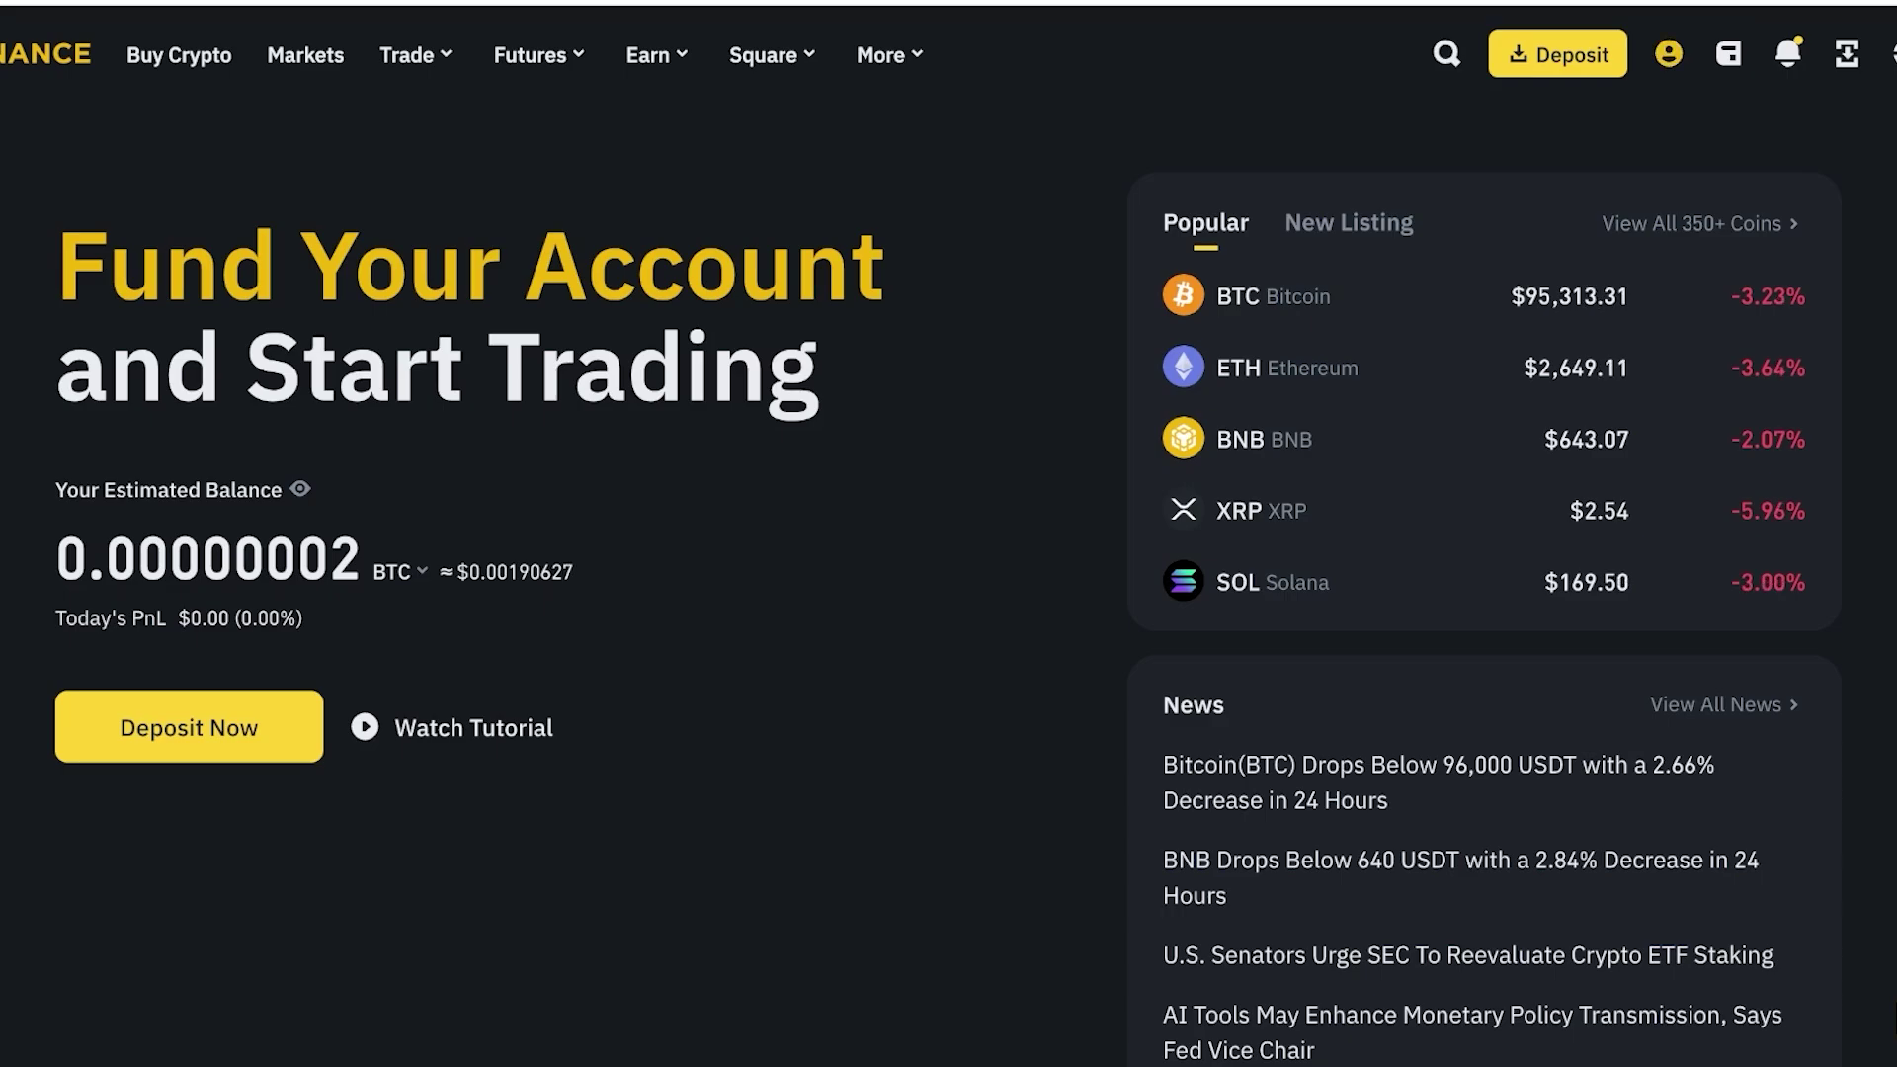
Check the deposit options, close them and open the wallet's asset overview
click(1470, 54)
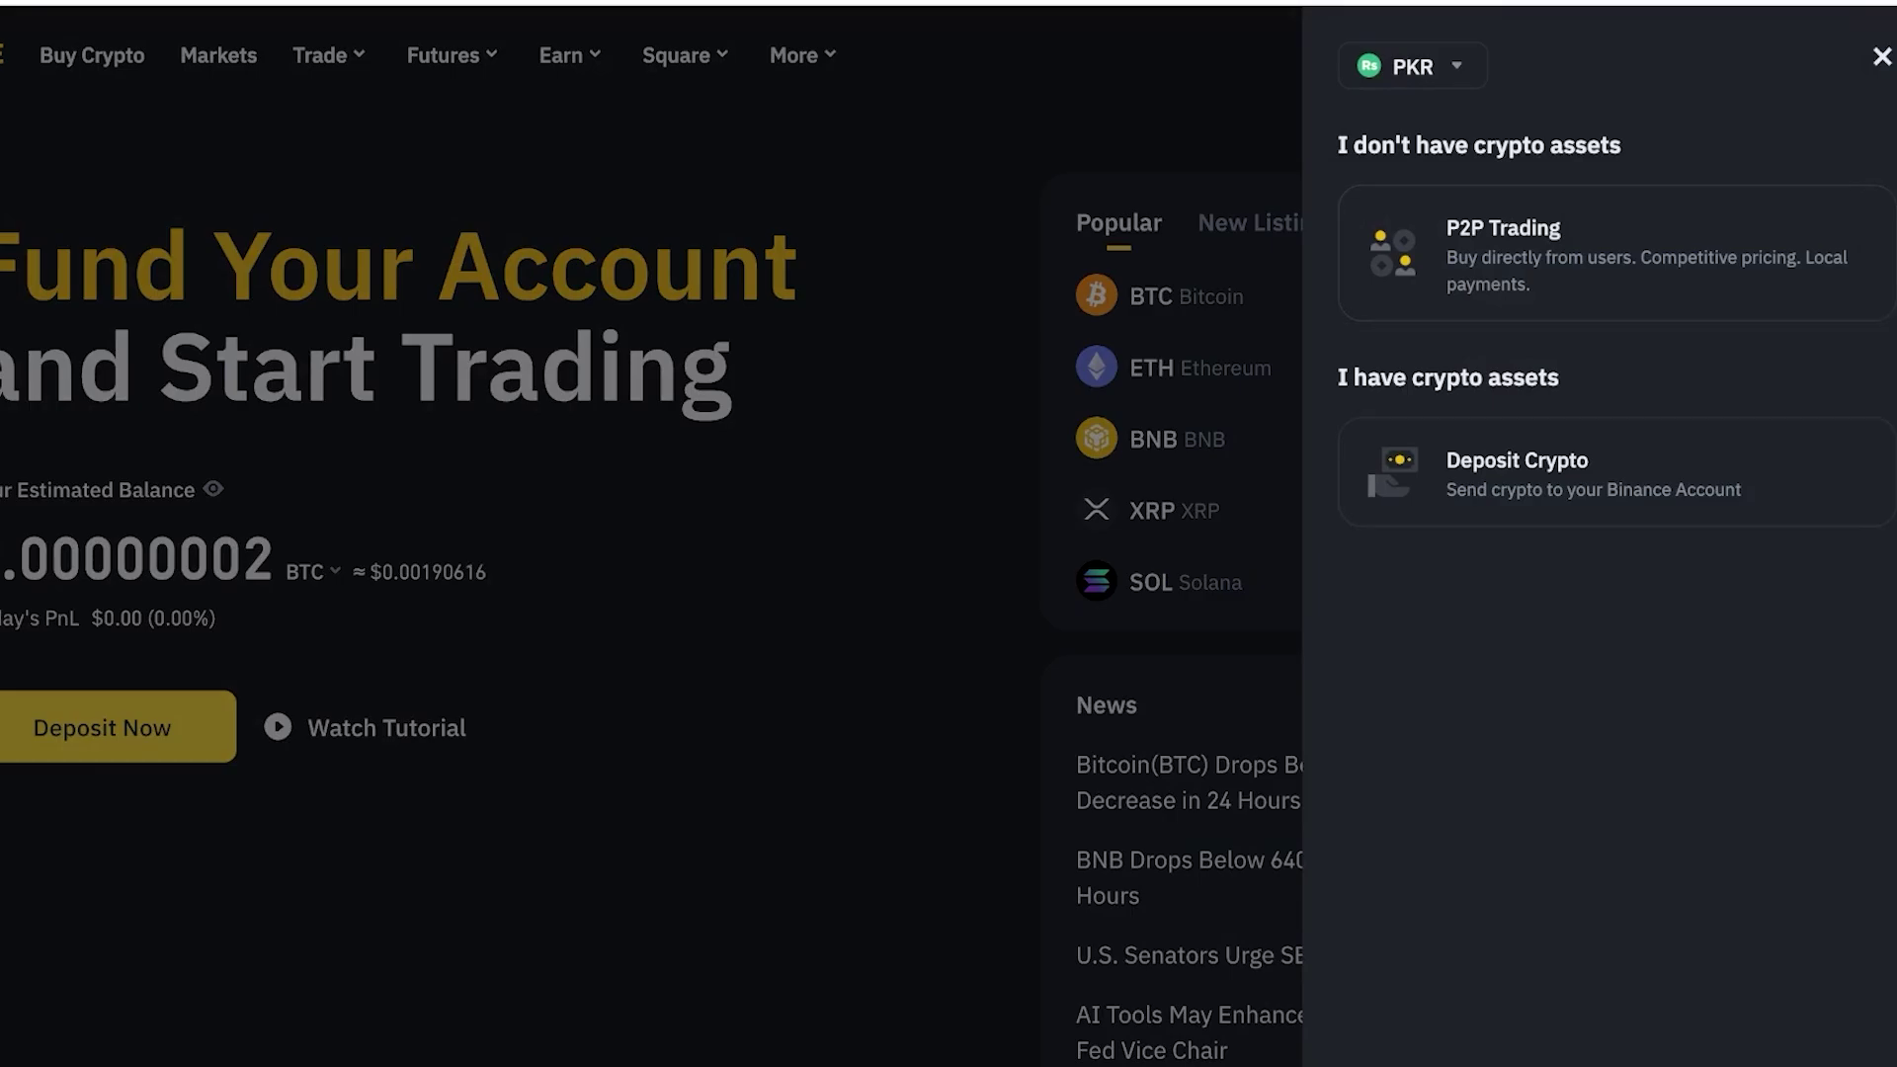
click(1882, 56)
mouse_move(1641, 54)
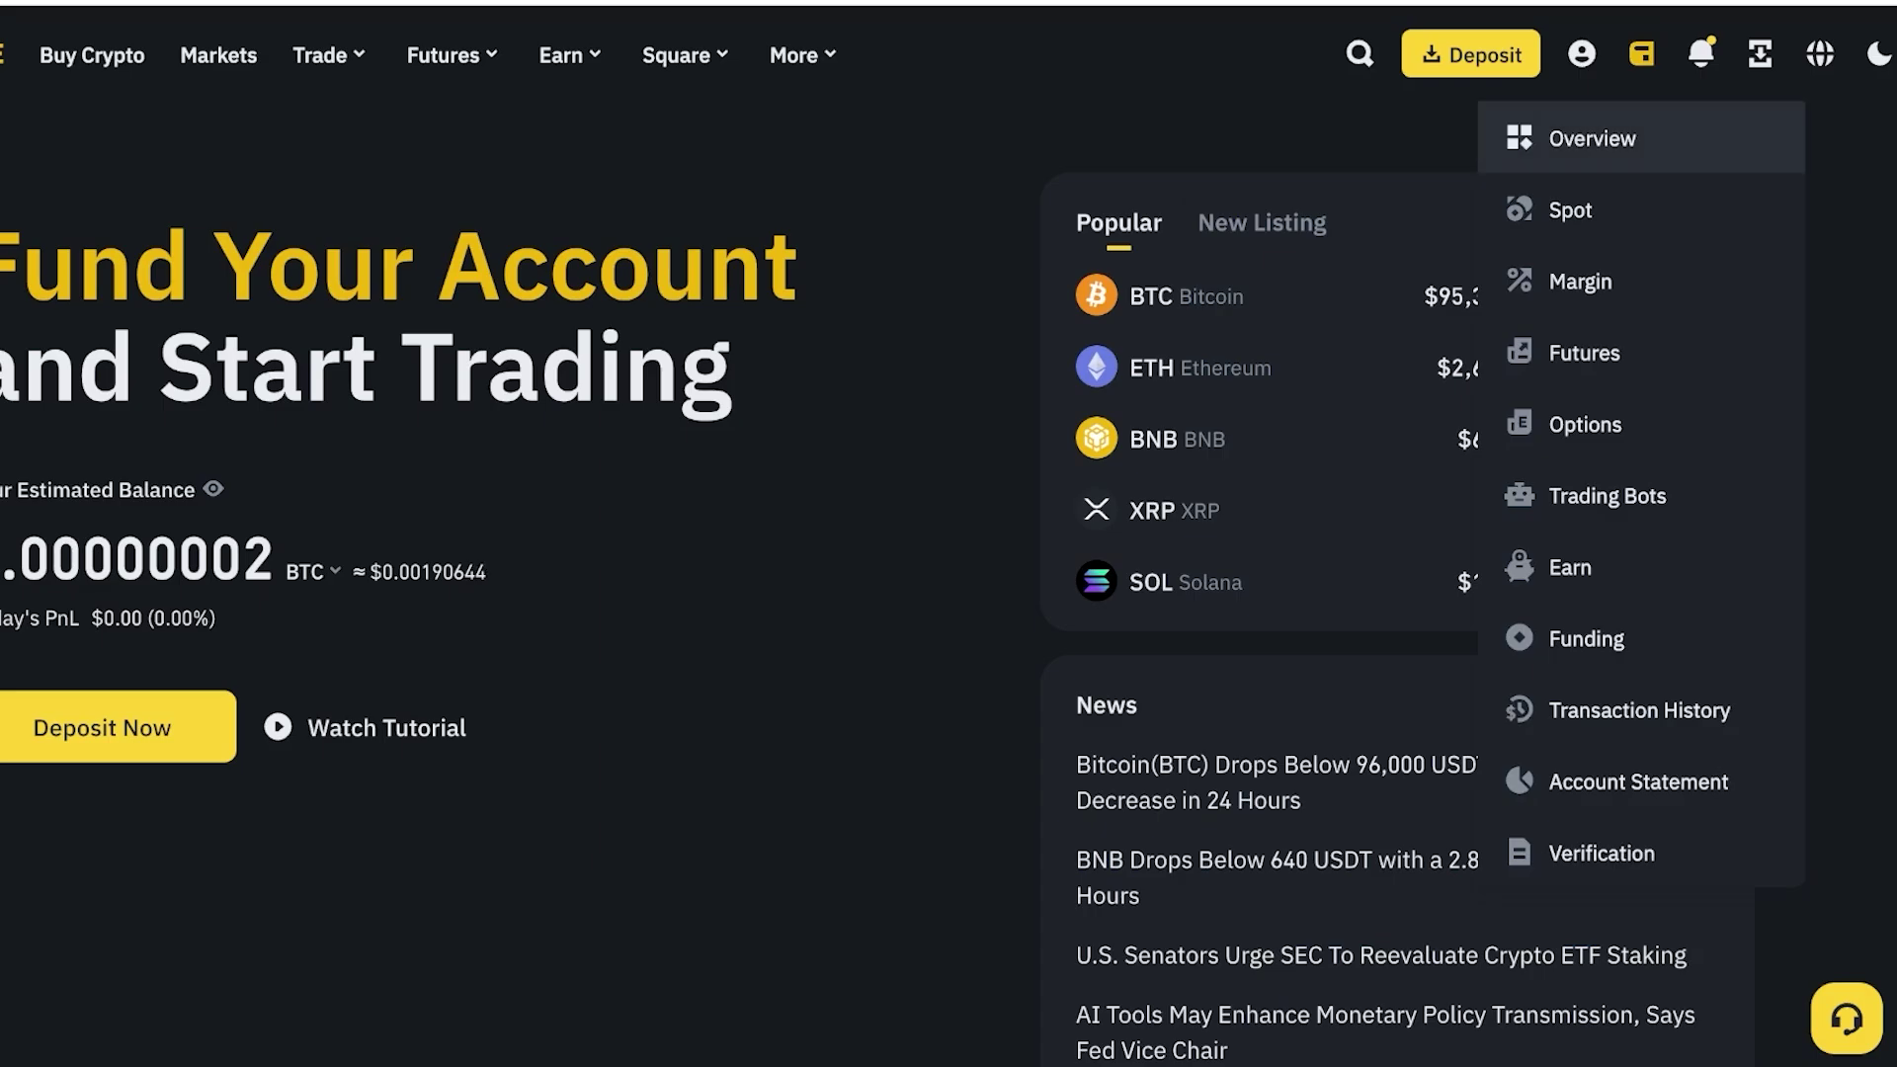
click(1592, 138)
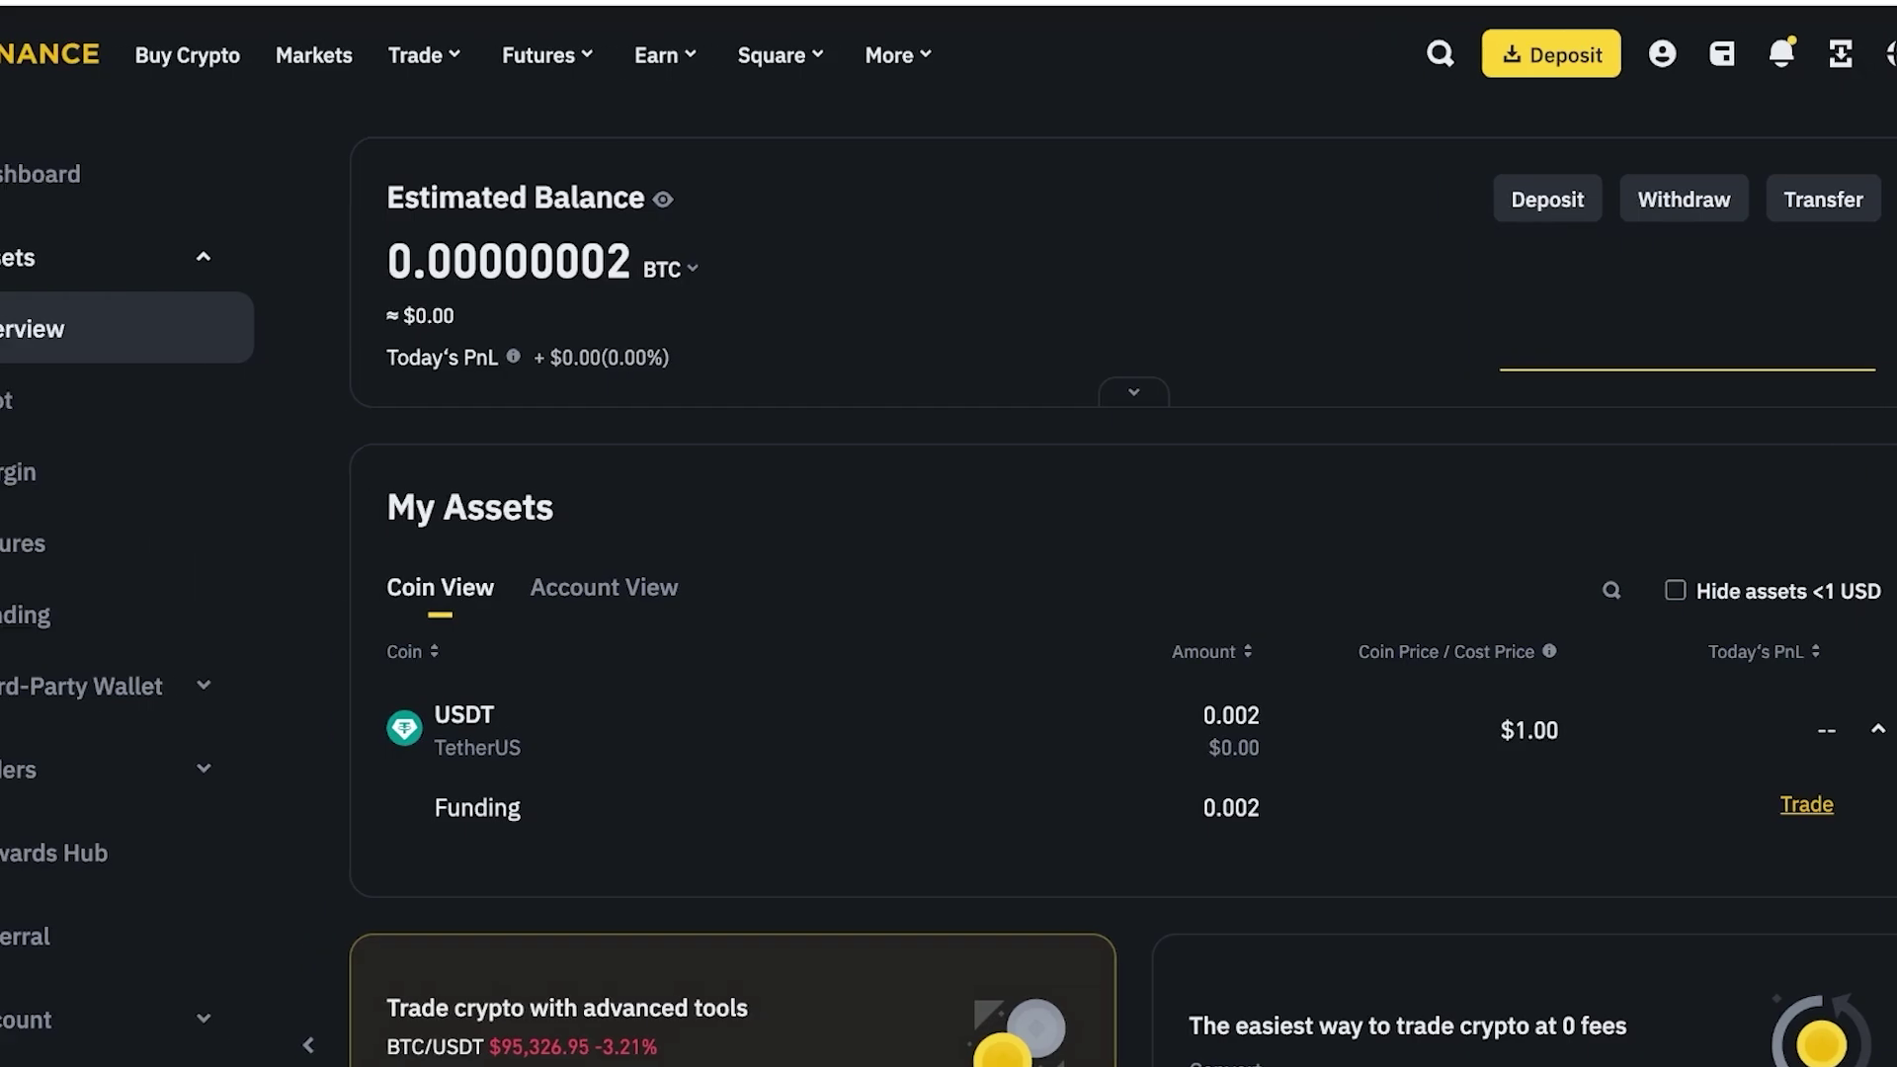
View the Spot wallet and return to the asset overview to examine the balance, assets and recent transactions
click(79, 400)
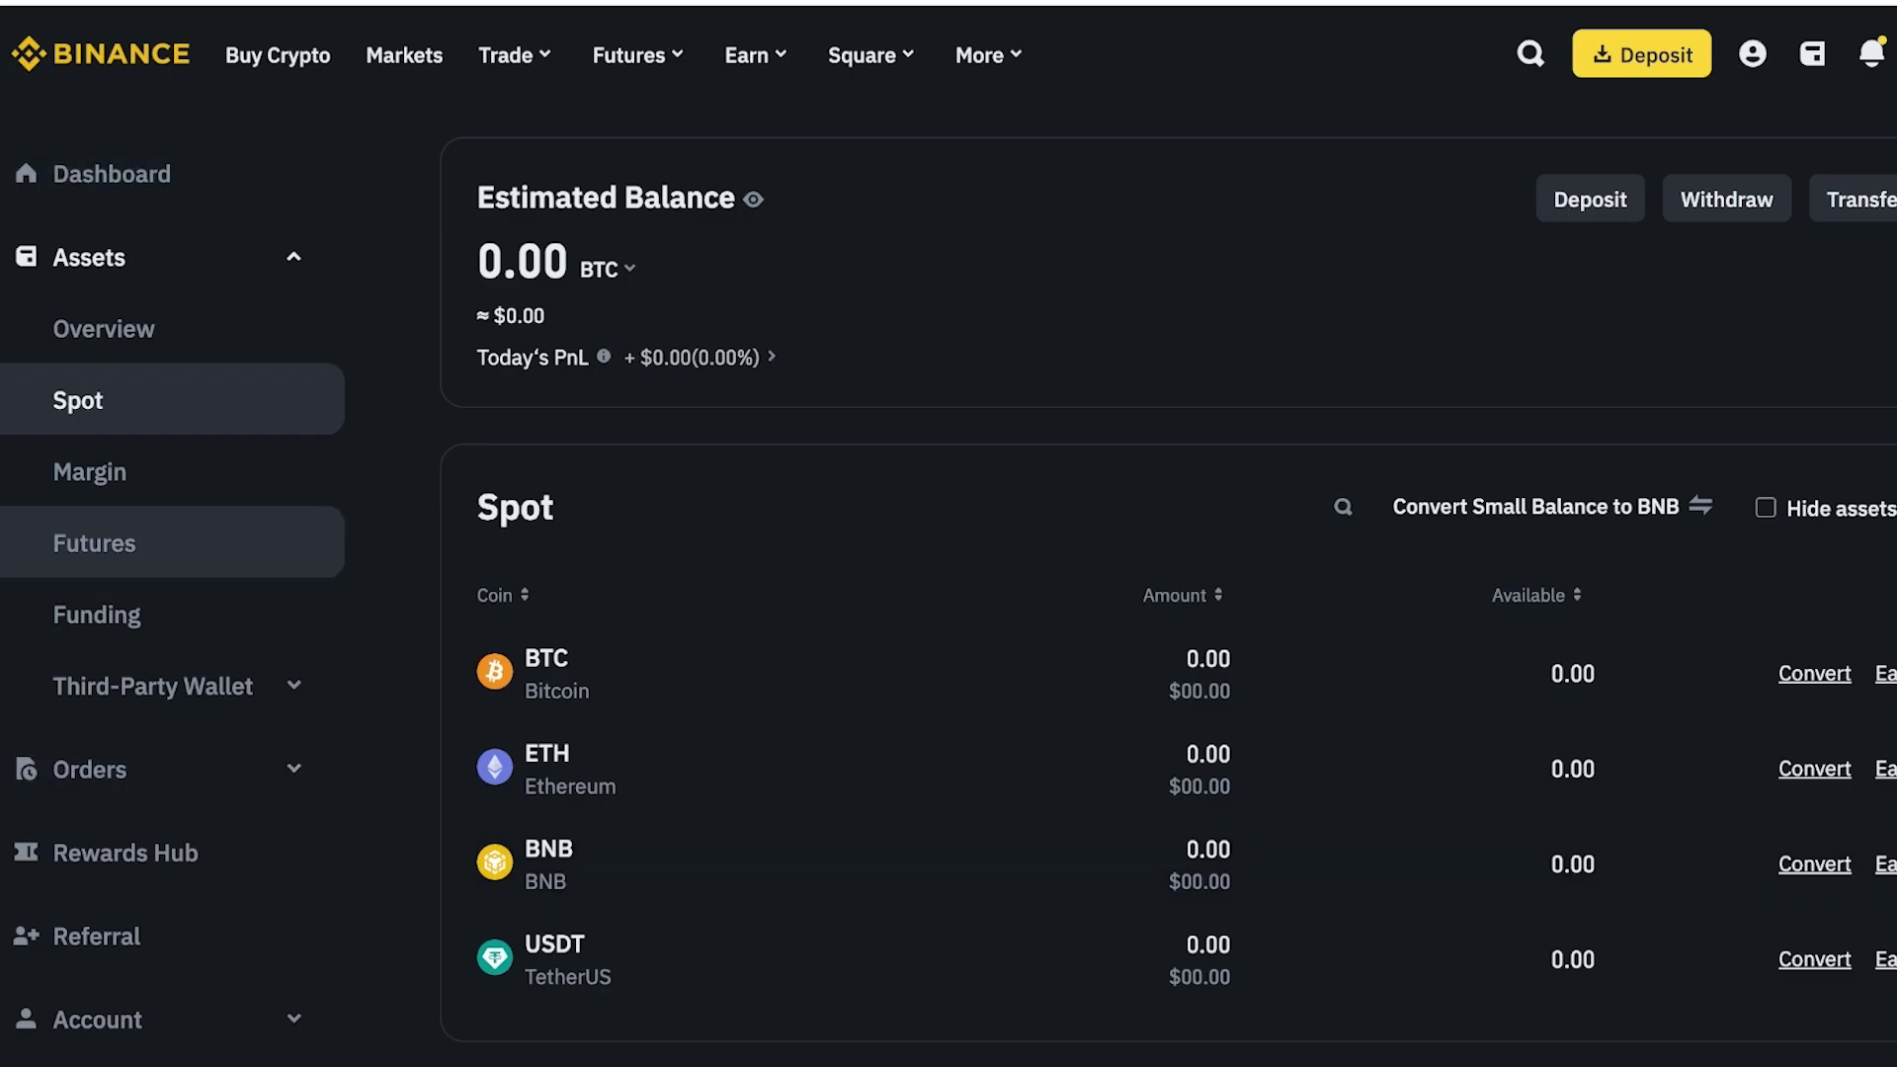
click(89, 257)
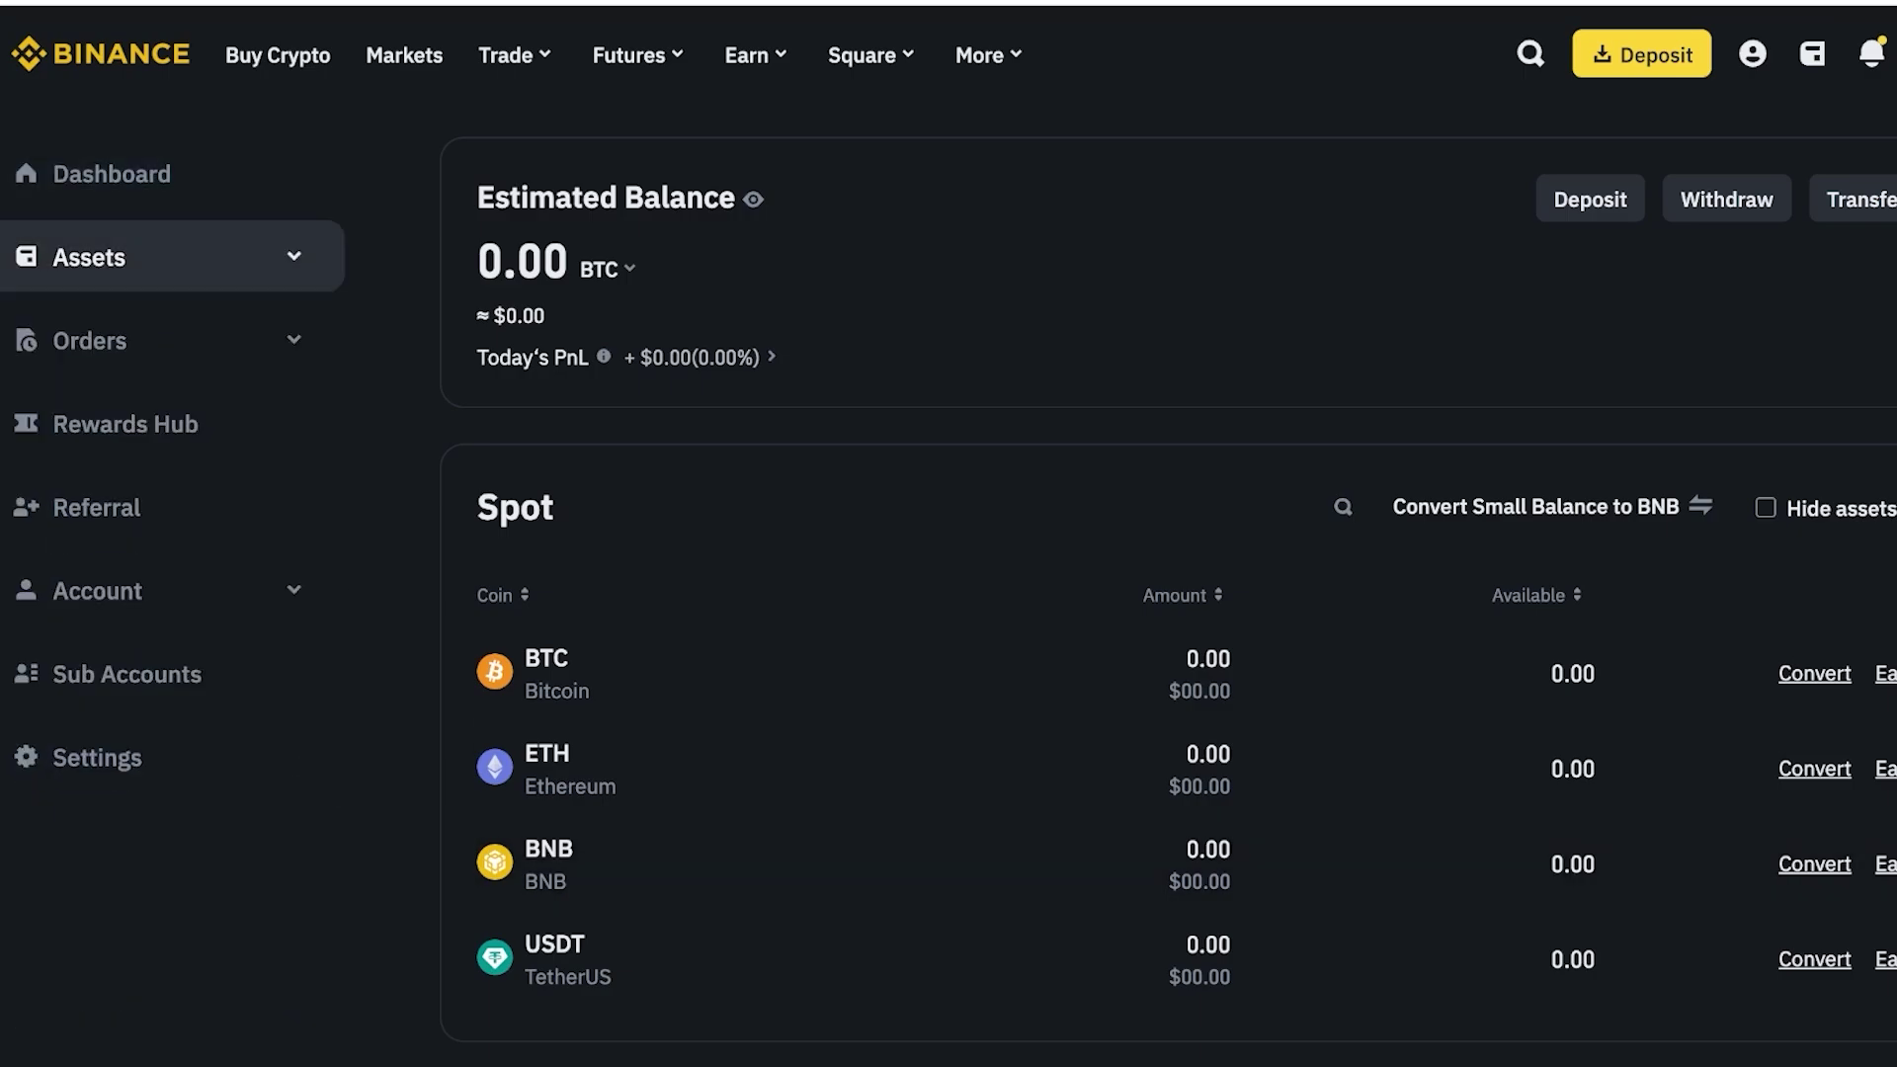
click(89, 257)
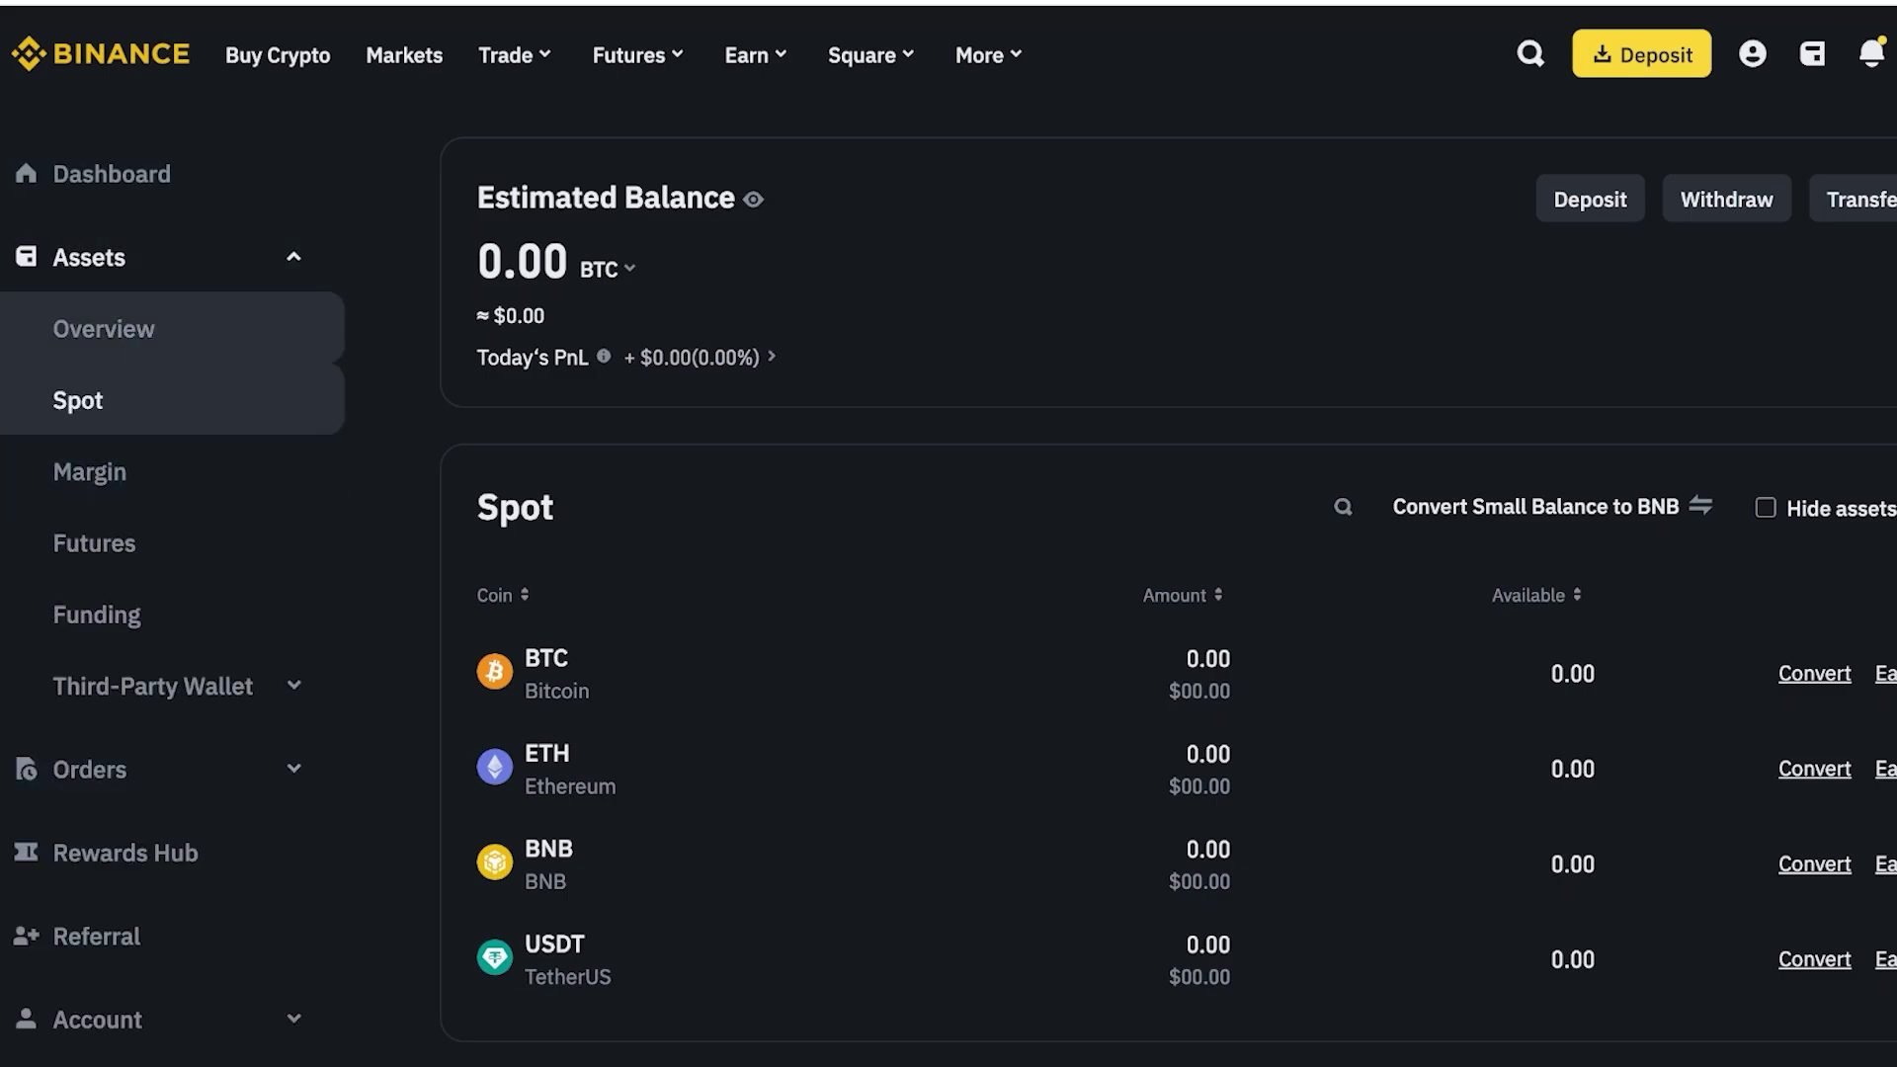
click(104, 329)
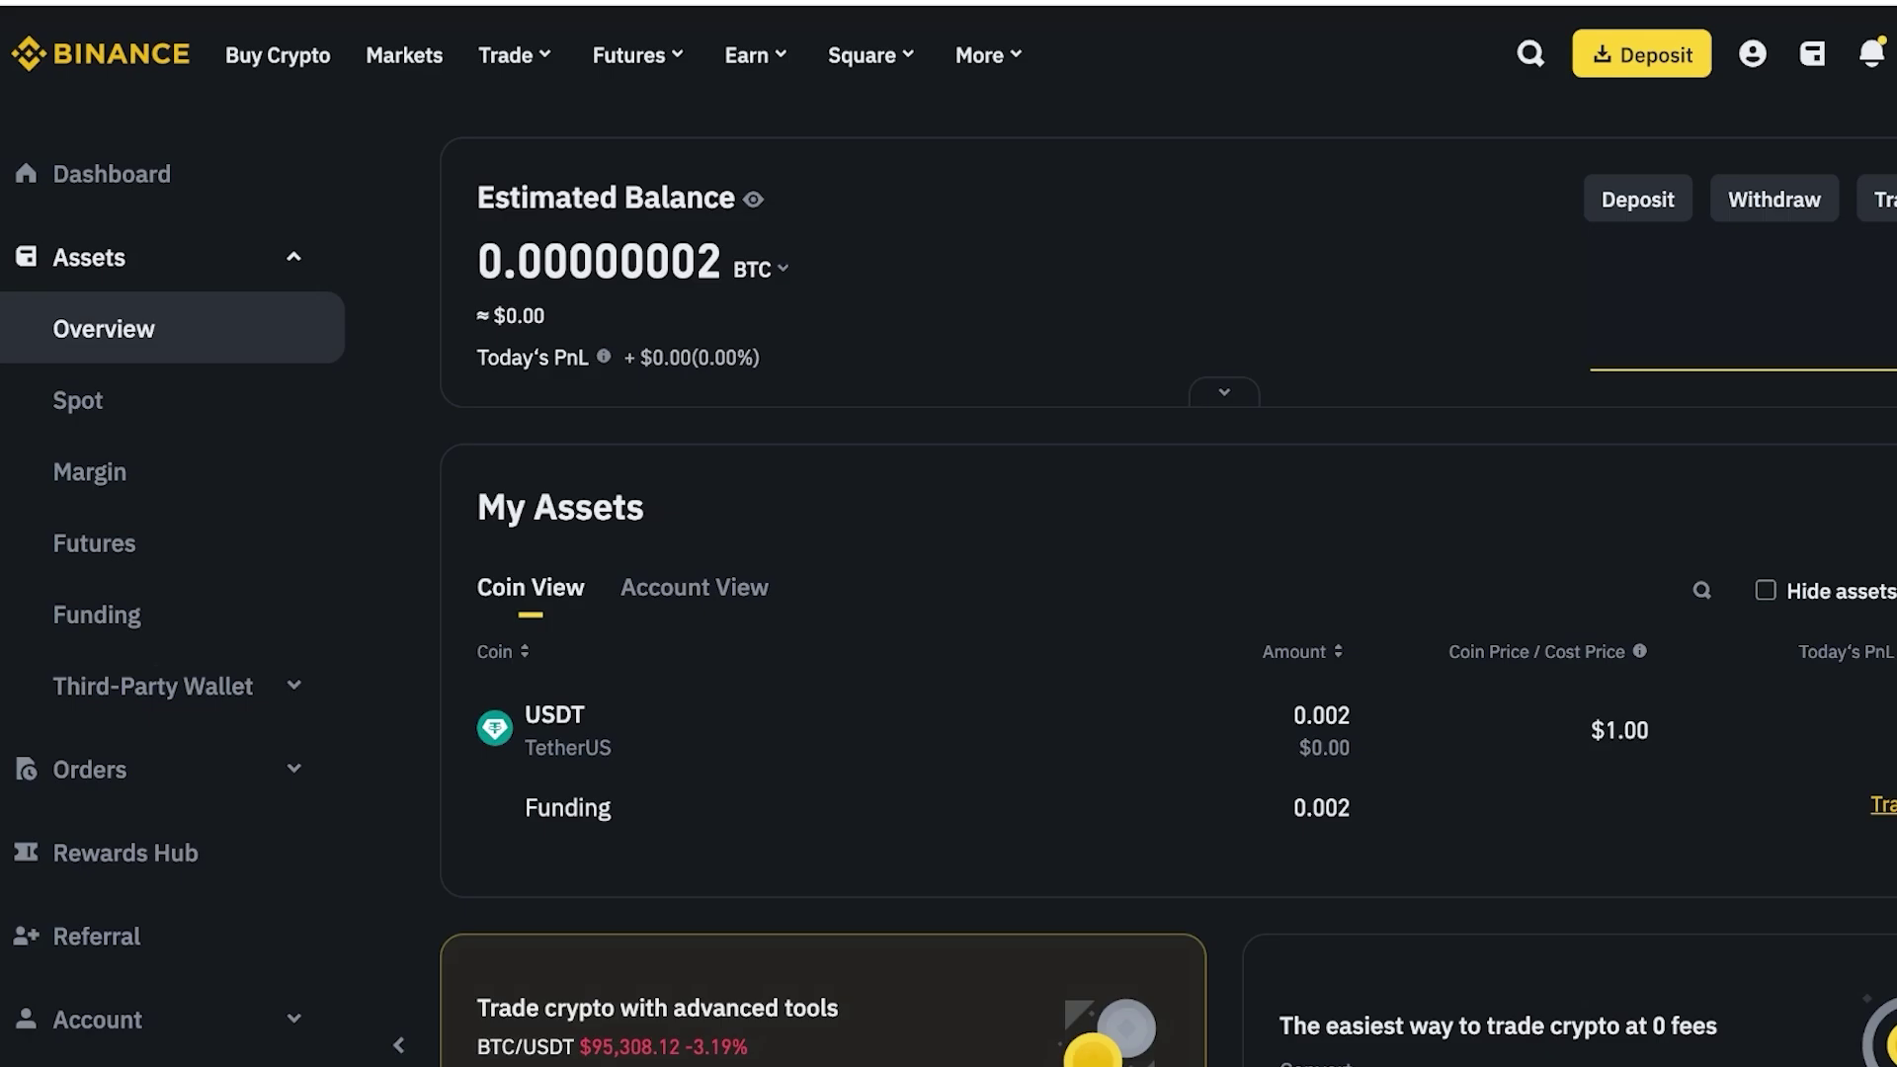
scroll(948, 534, down, 4)
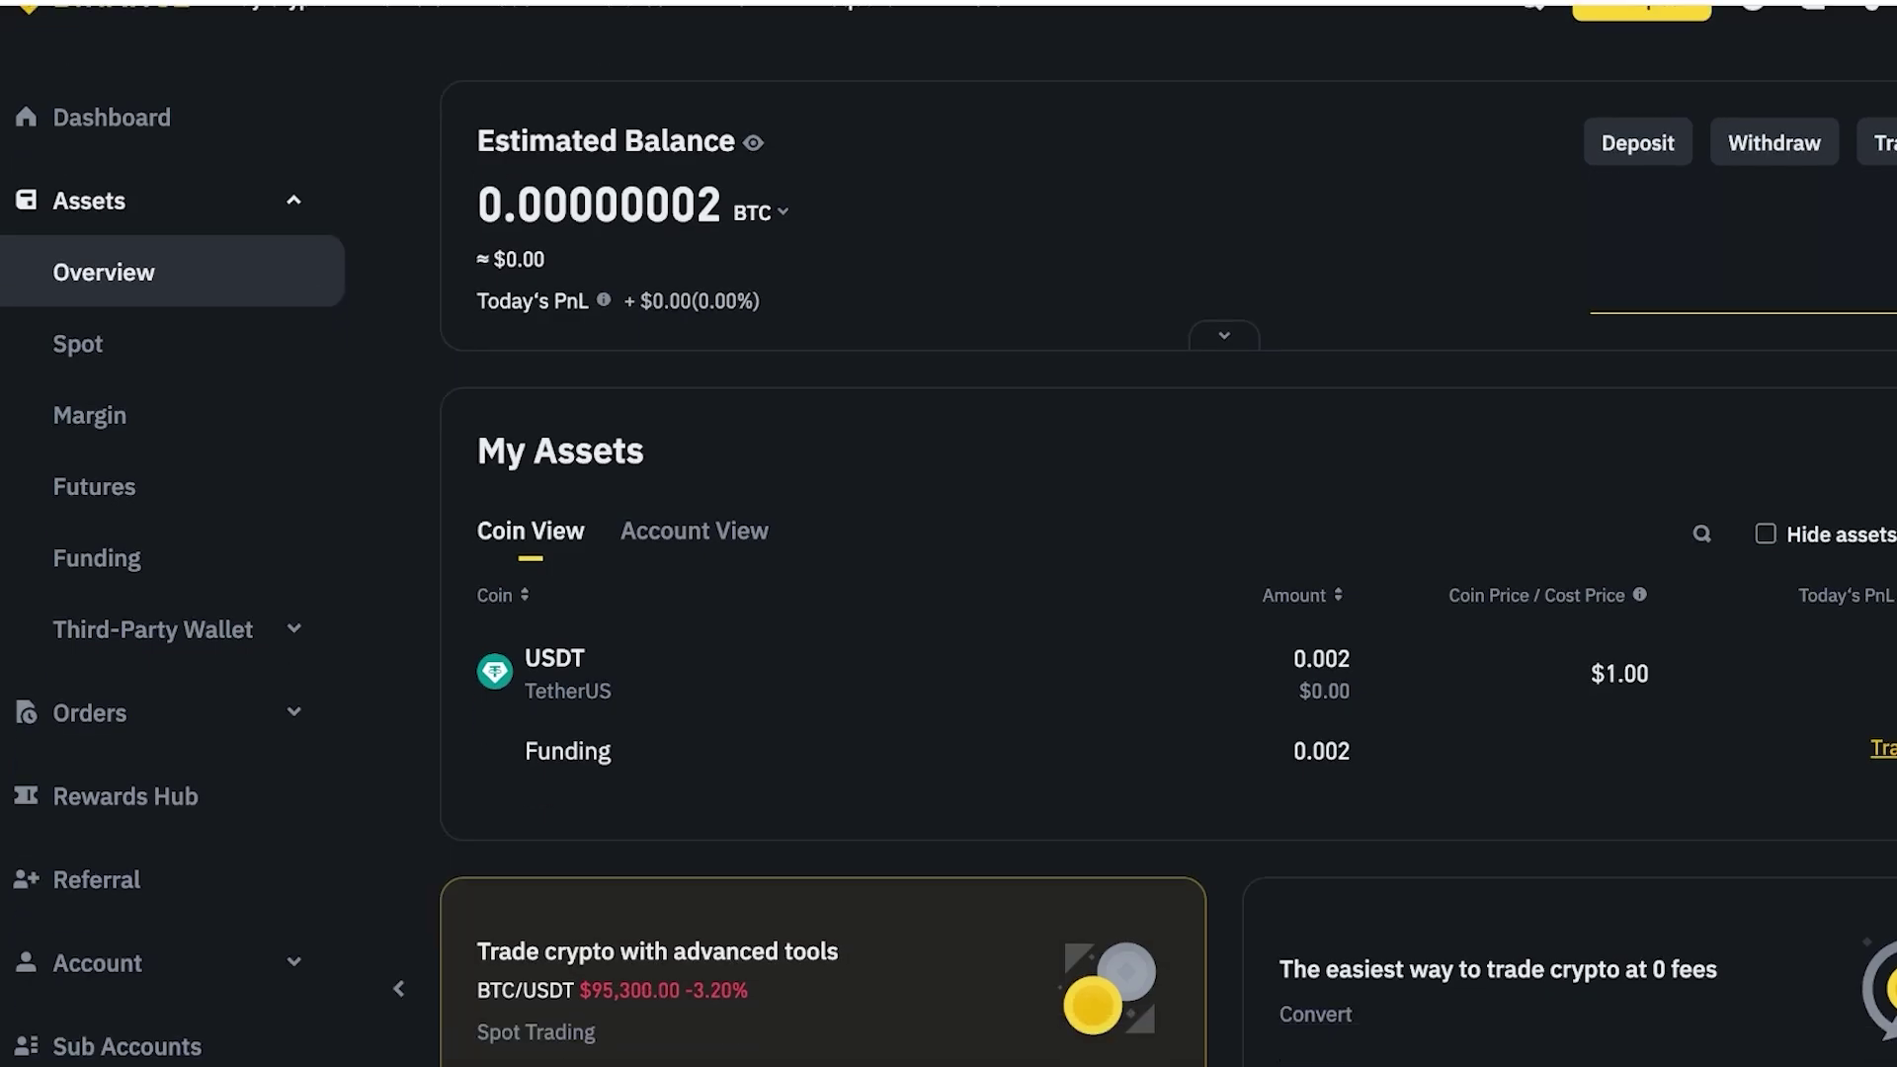
scroll(948, 534, down, 5)
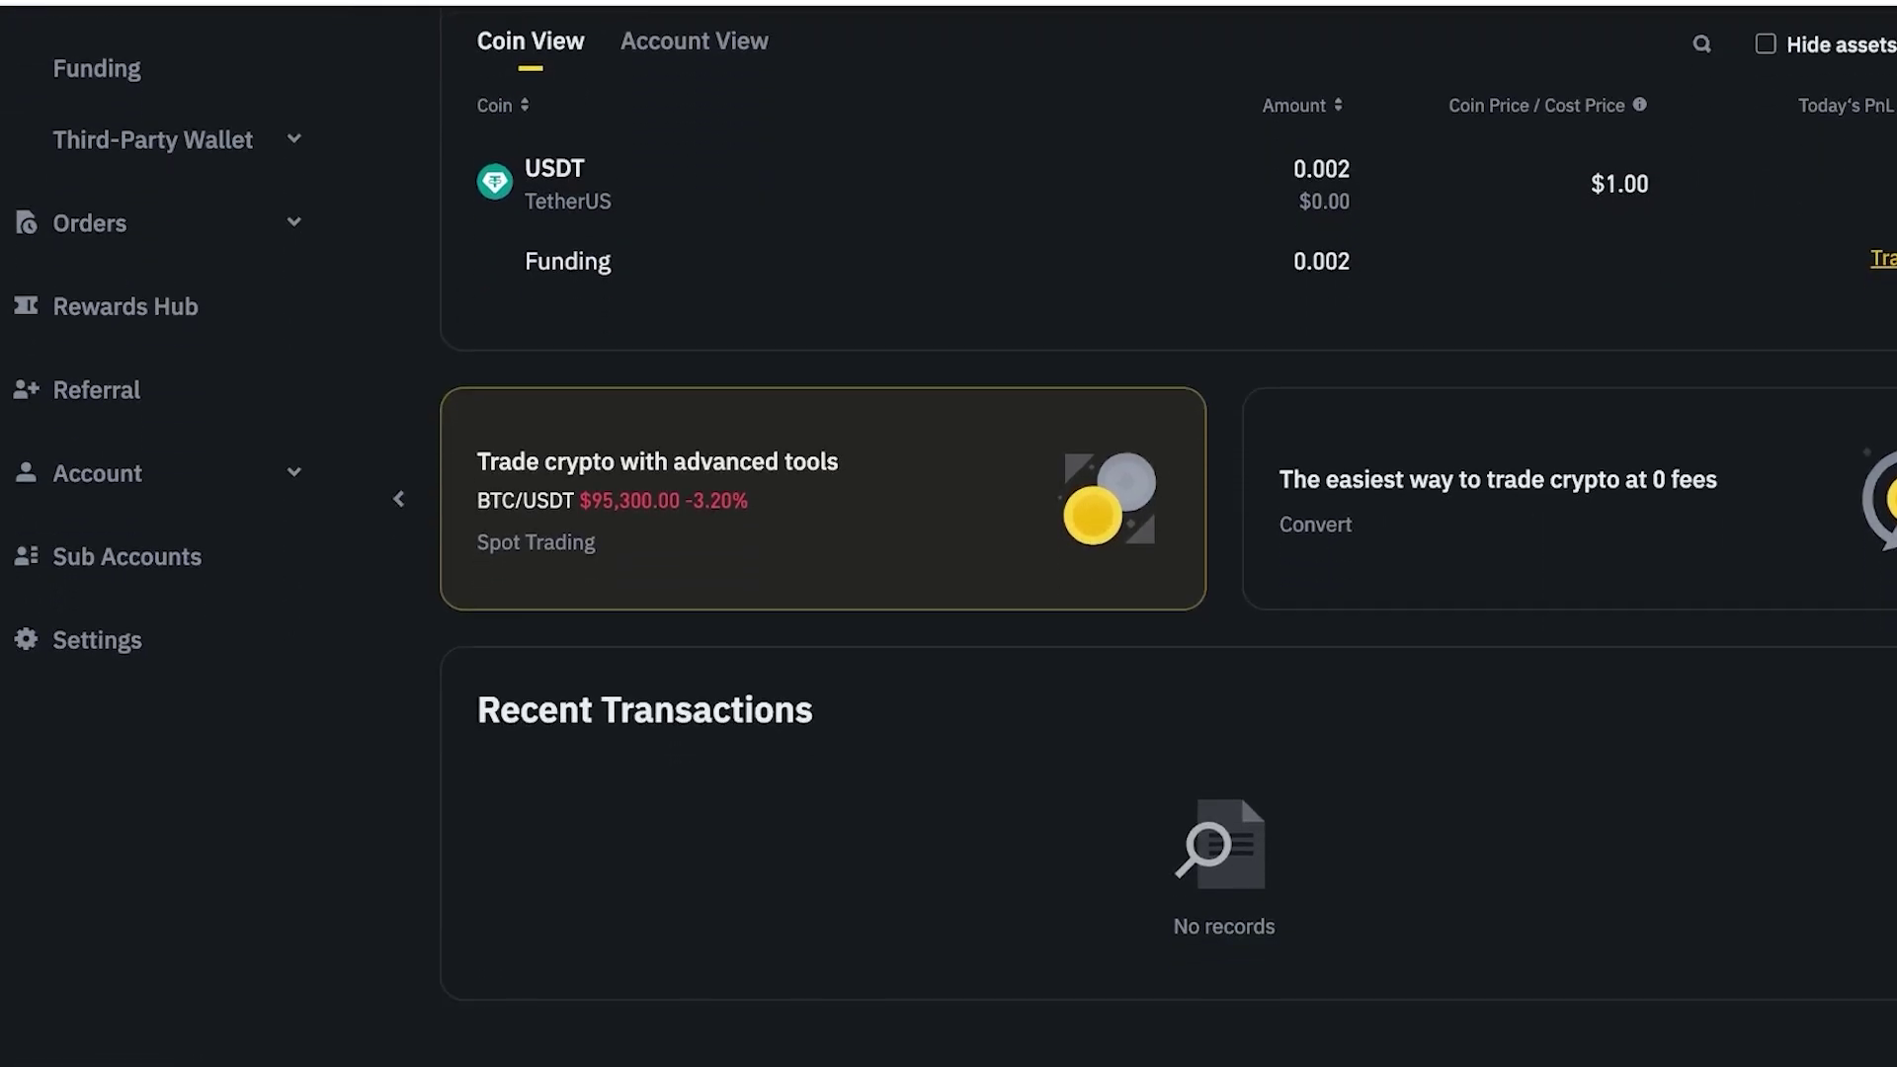
scroll(948, 534, up, 9)
scroll(949, 534, down, 1)
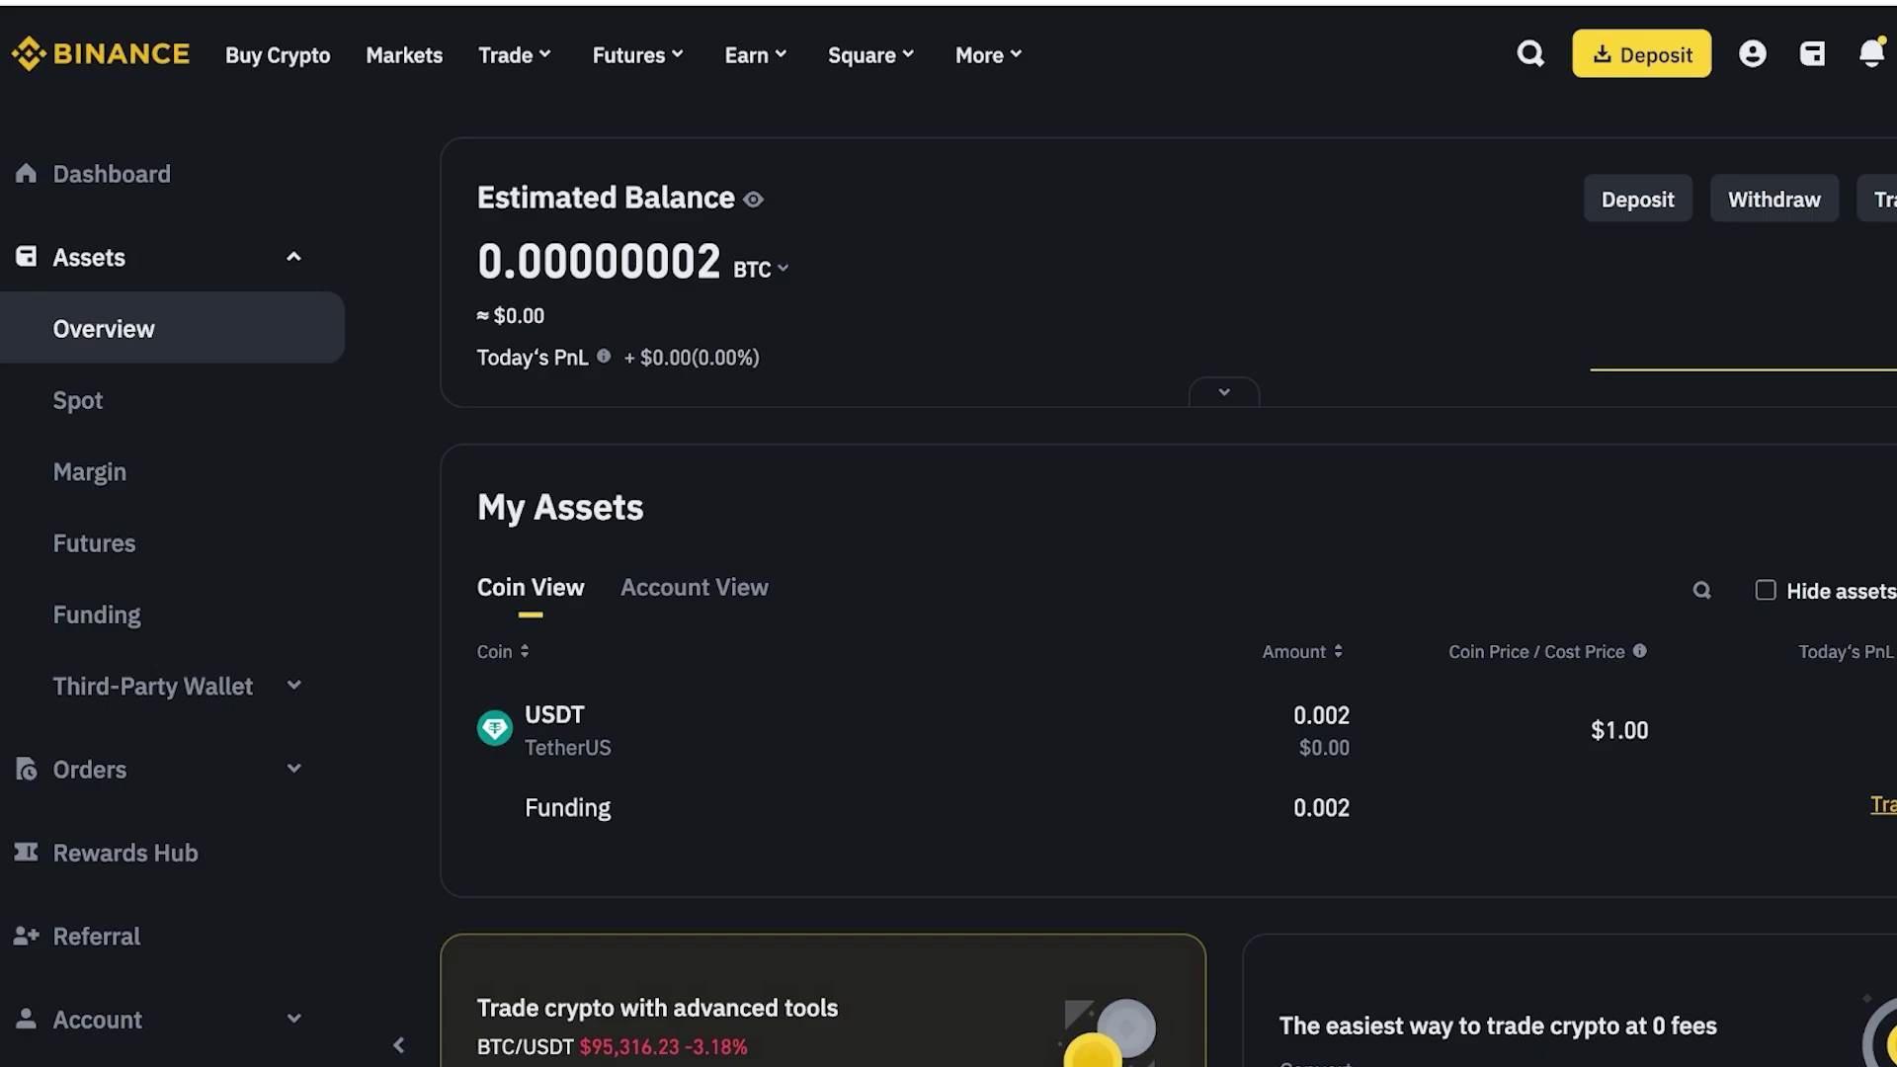
Open the crypto deposit page from the asset overview and go on to the fiat deposit option
click(1637, 200)
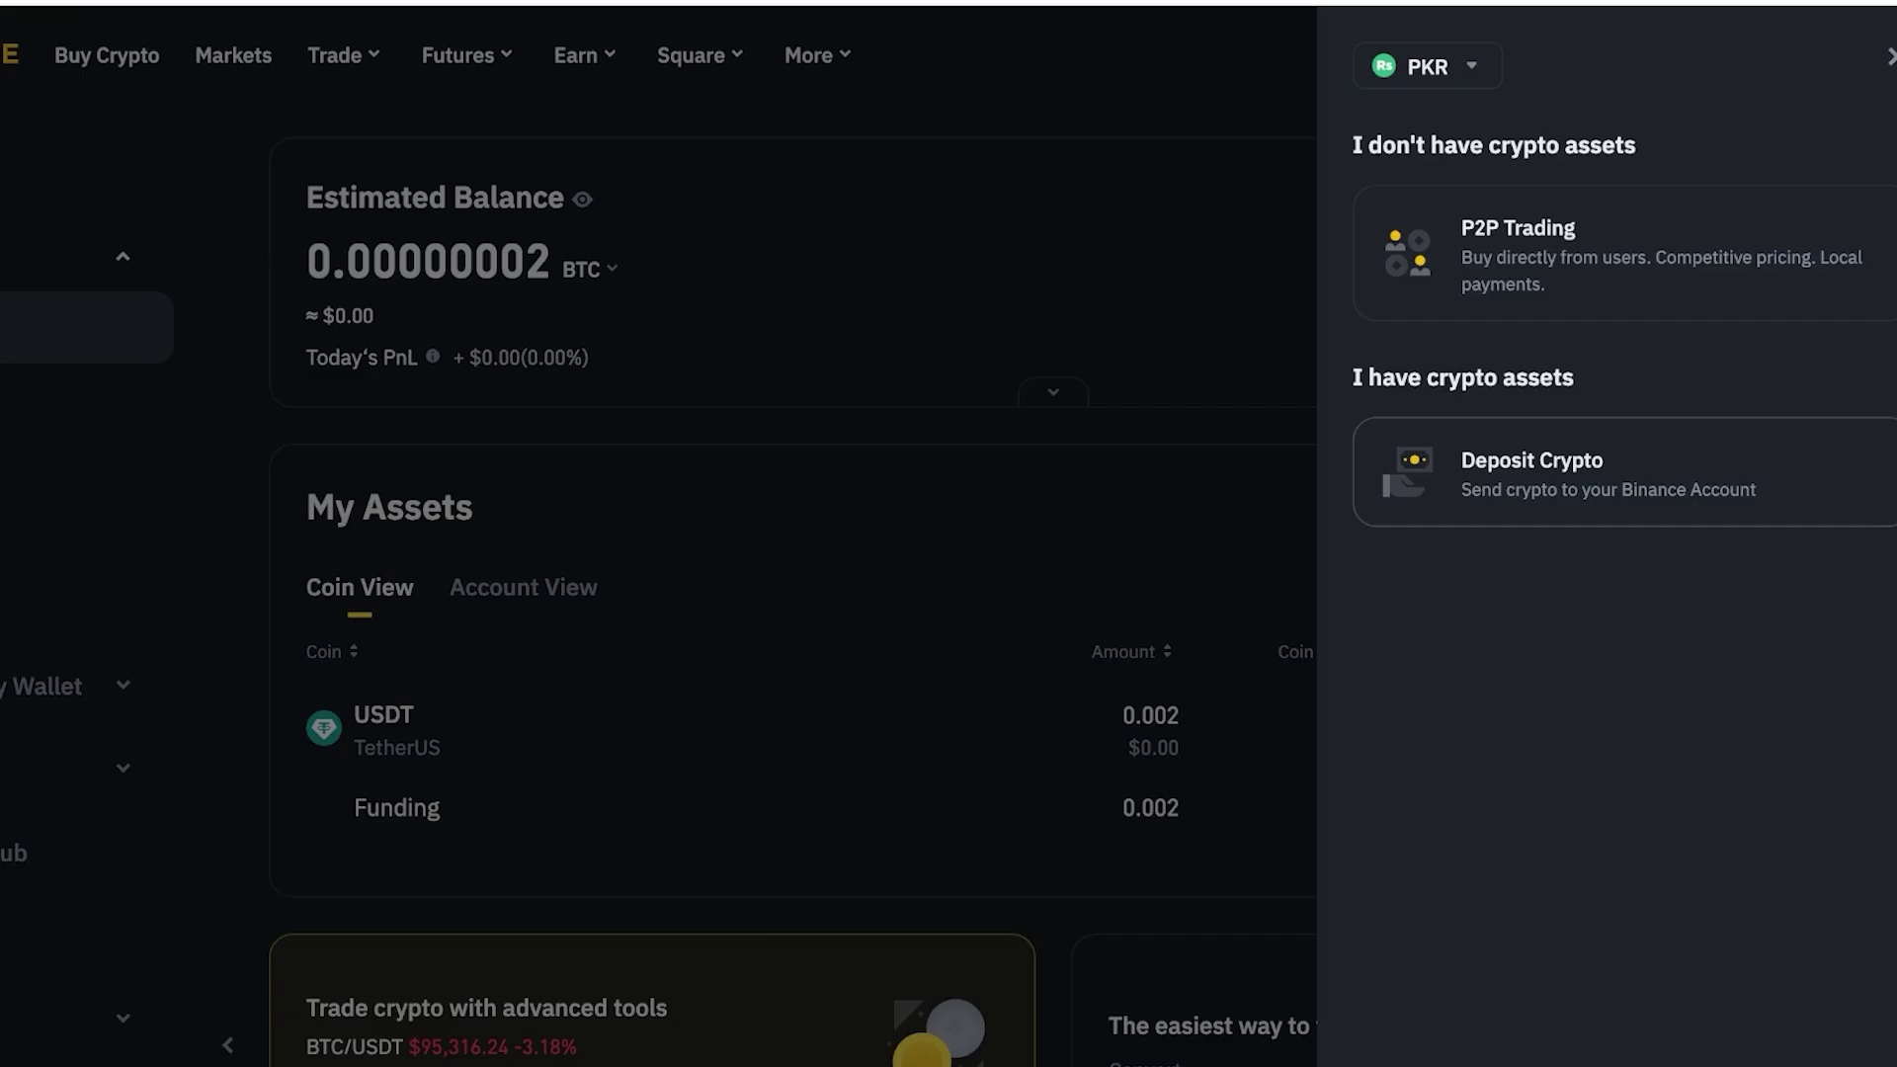
click(1581, 472)
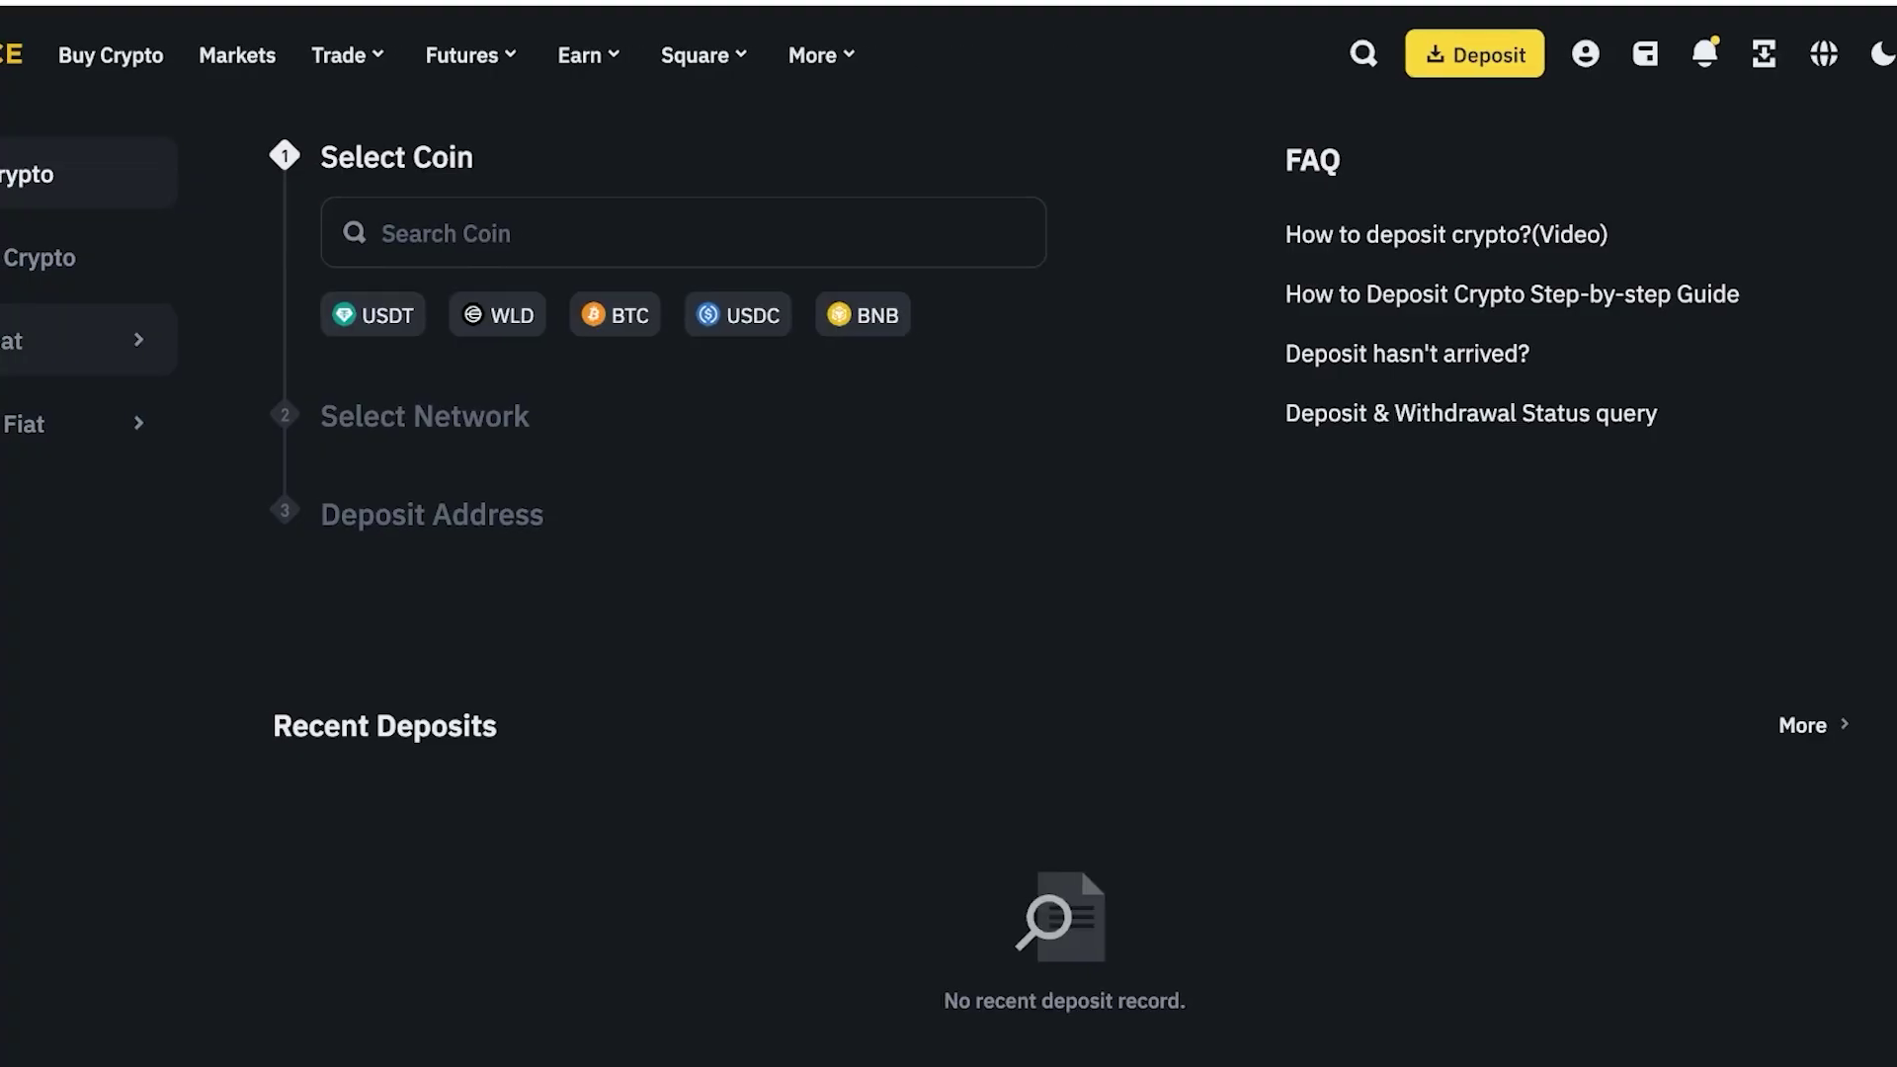
click(29, 341)
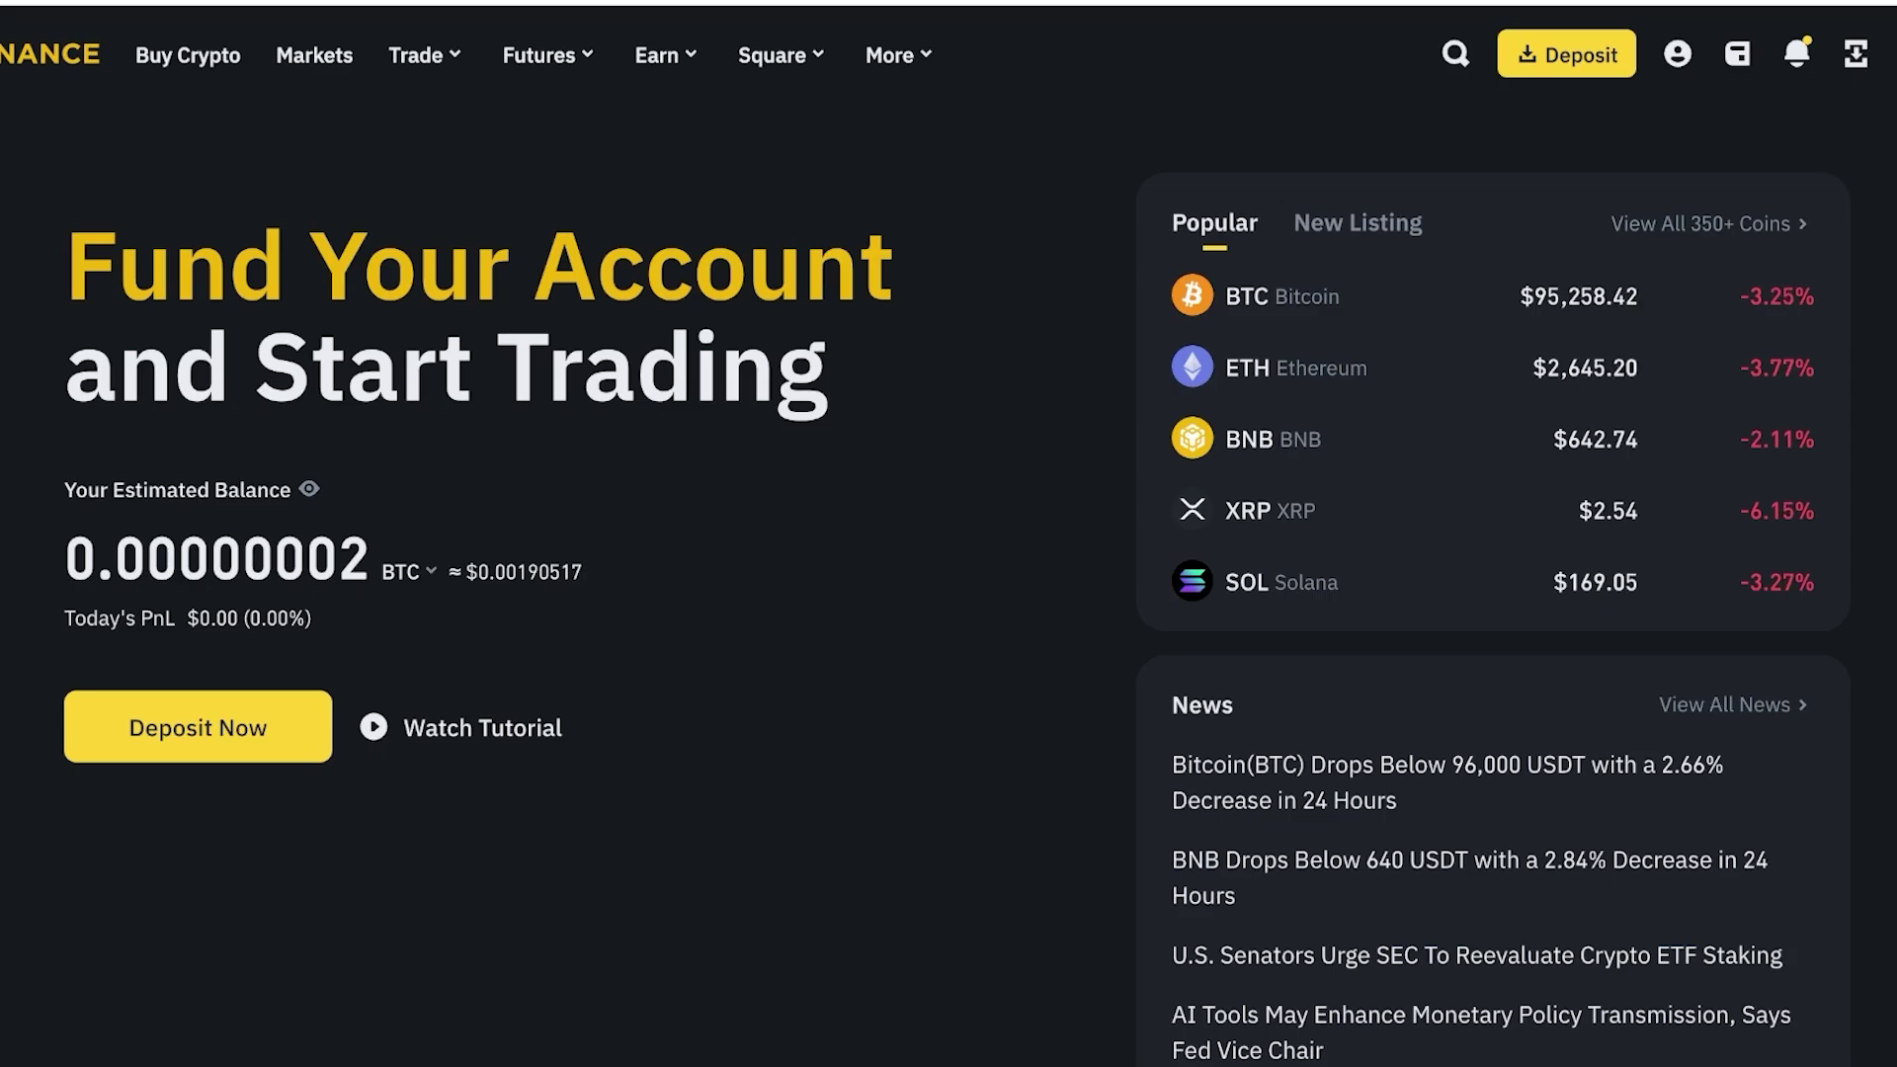
Open the Buy Crypto page and enter 111 AUD as the amount to spend
click(188, 55)
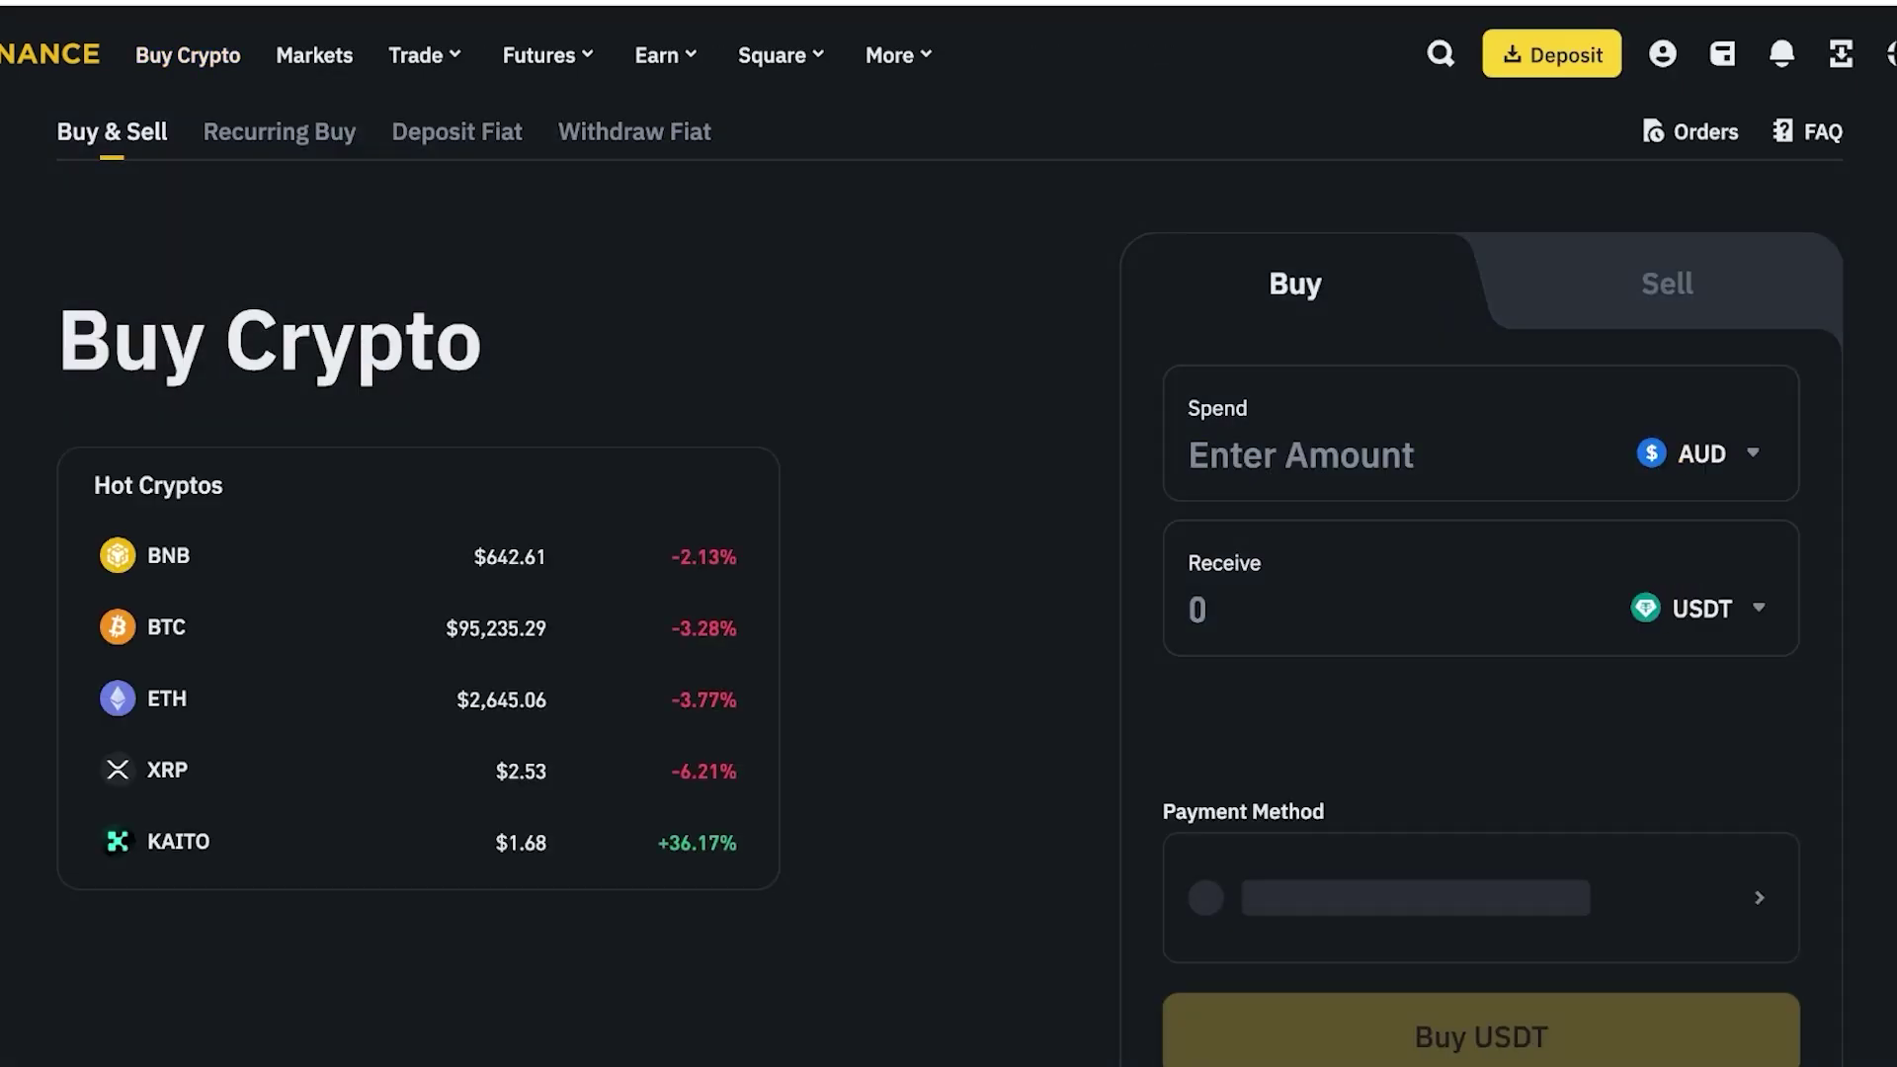
click(1702, 454)
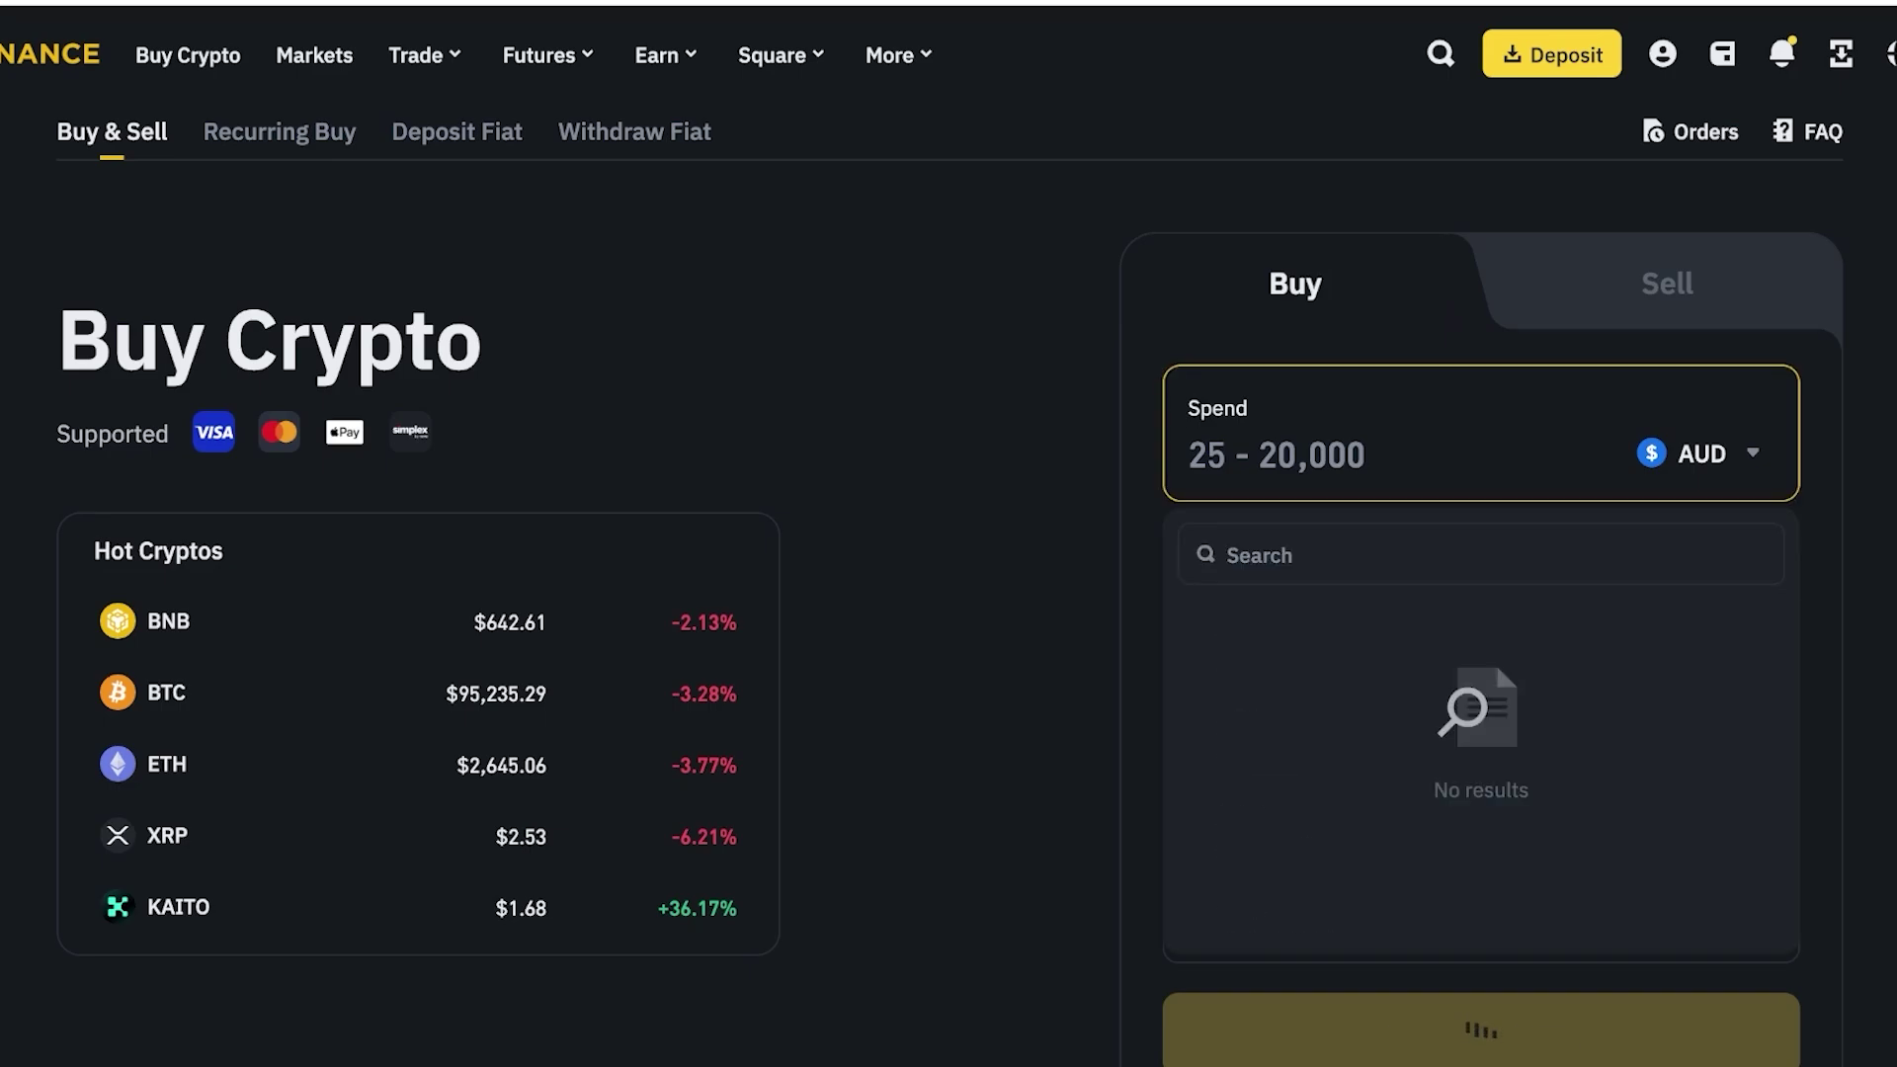
text(11)
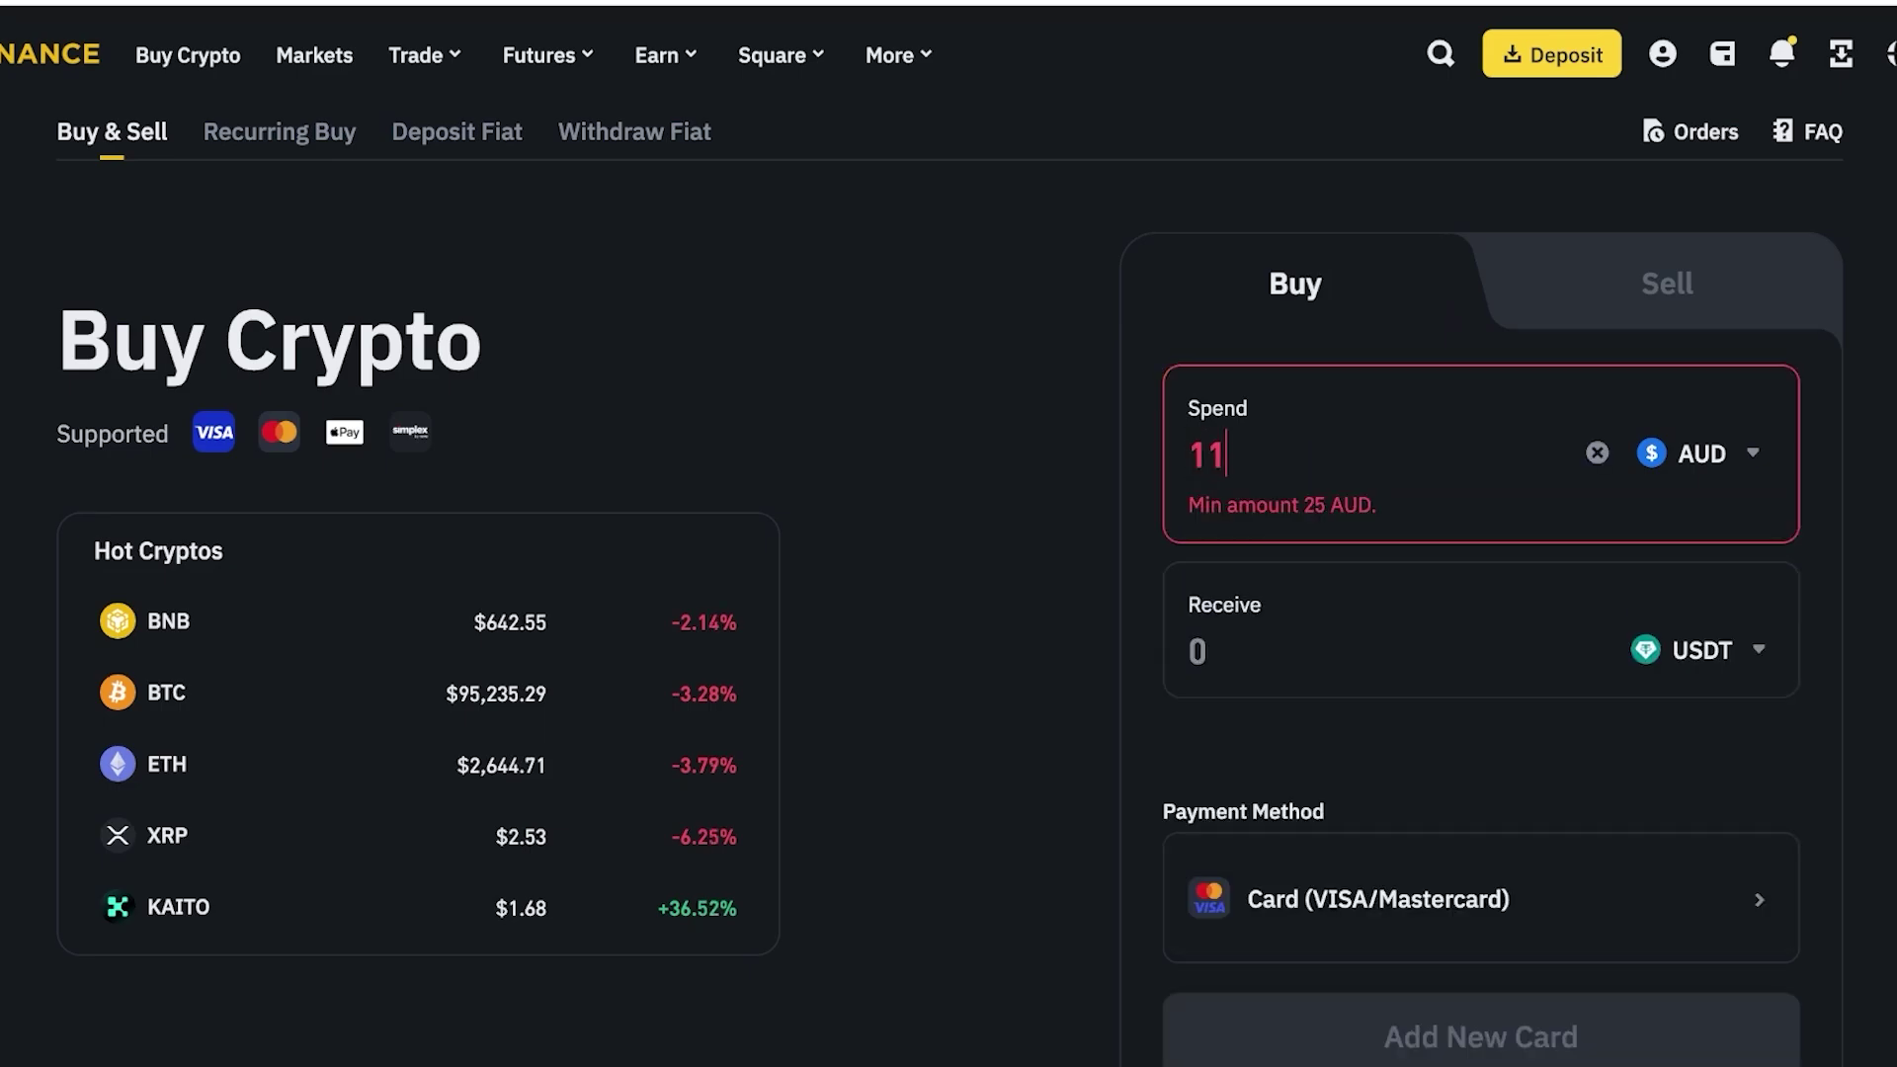
text(1)
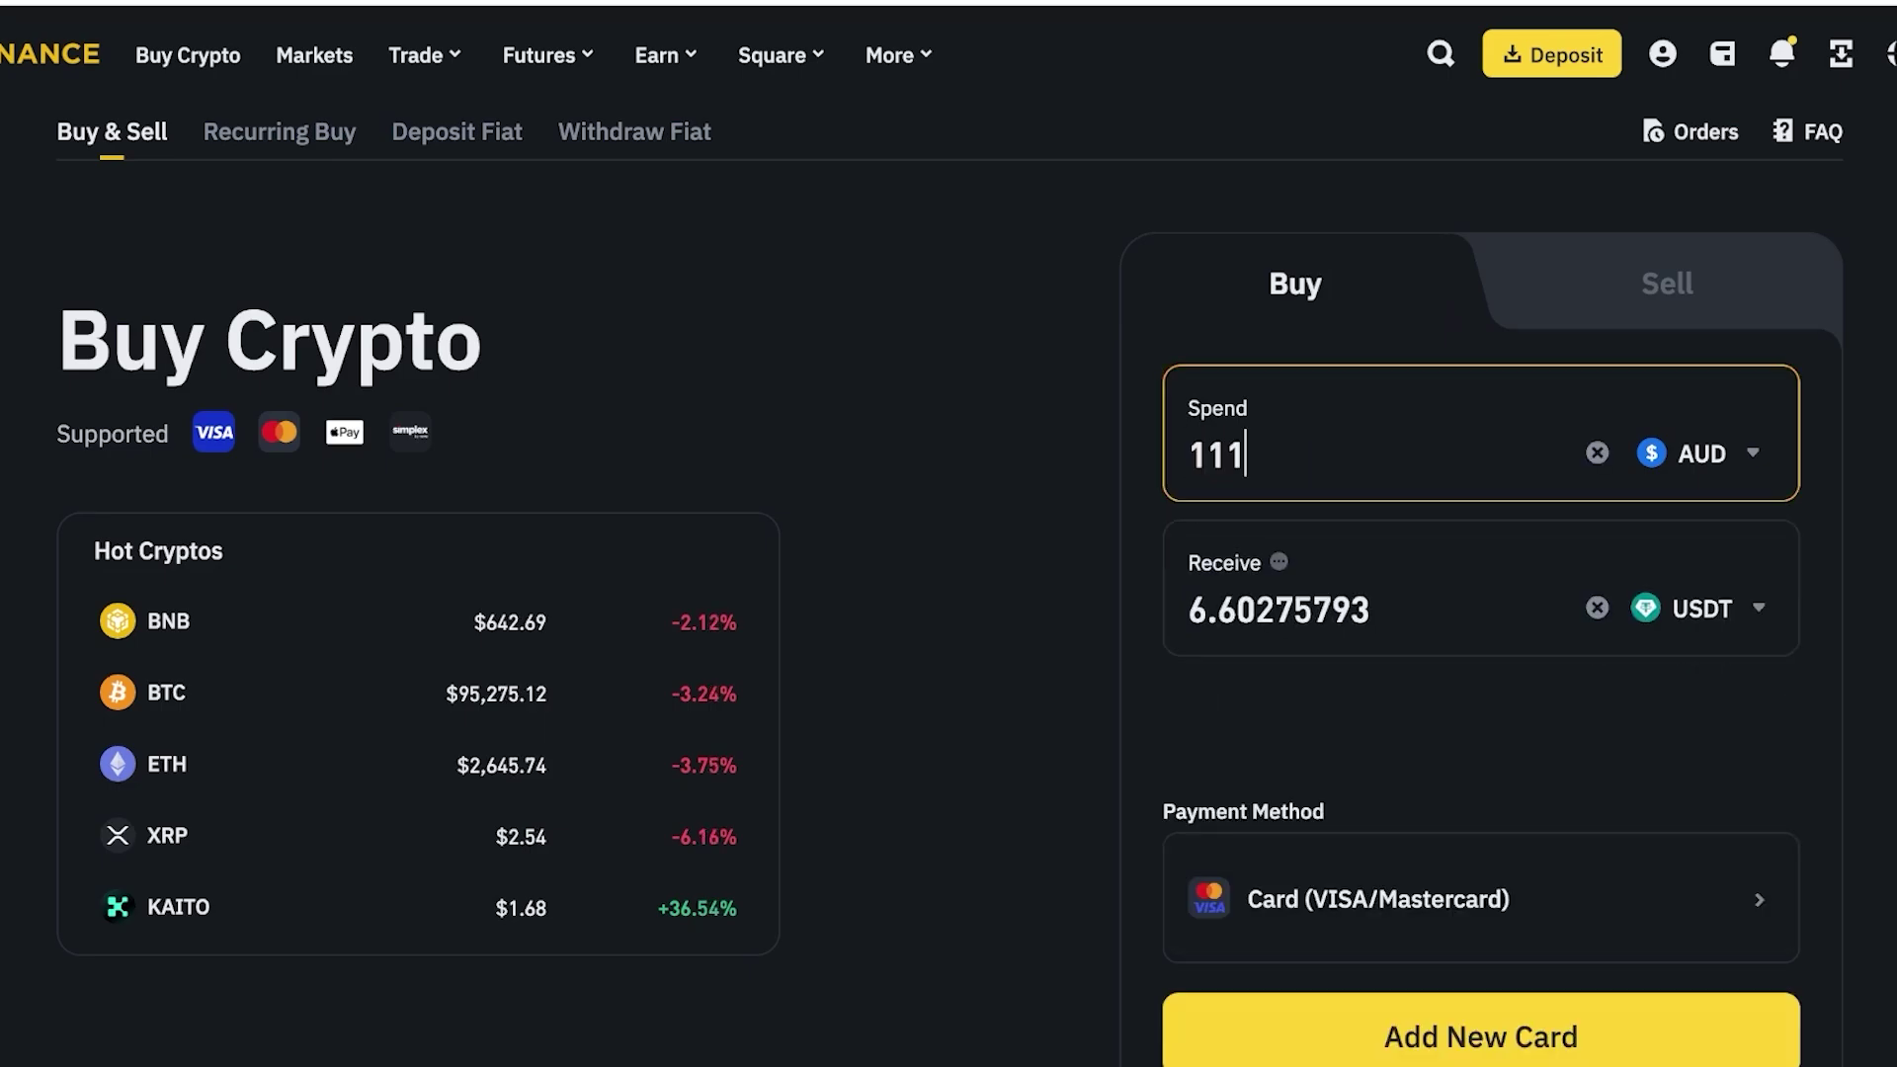
Browse the coins available to receive without changing the selected coin
click(1702, 609)
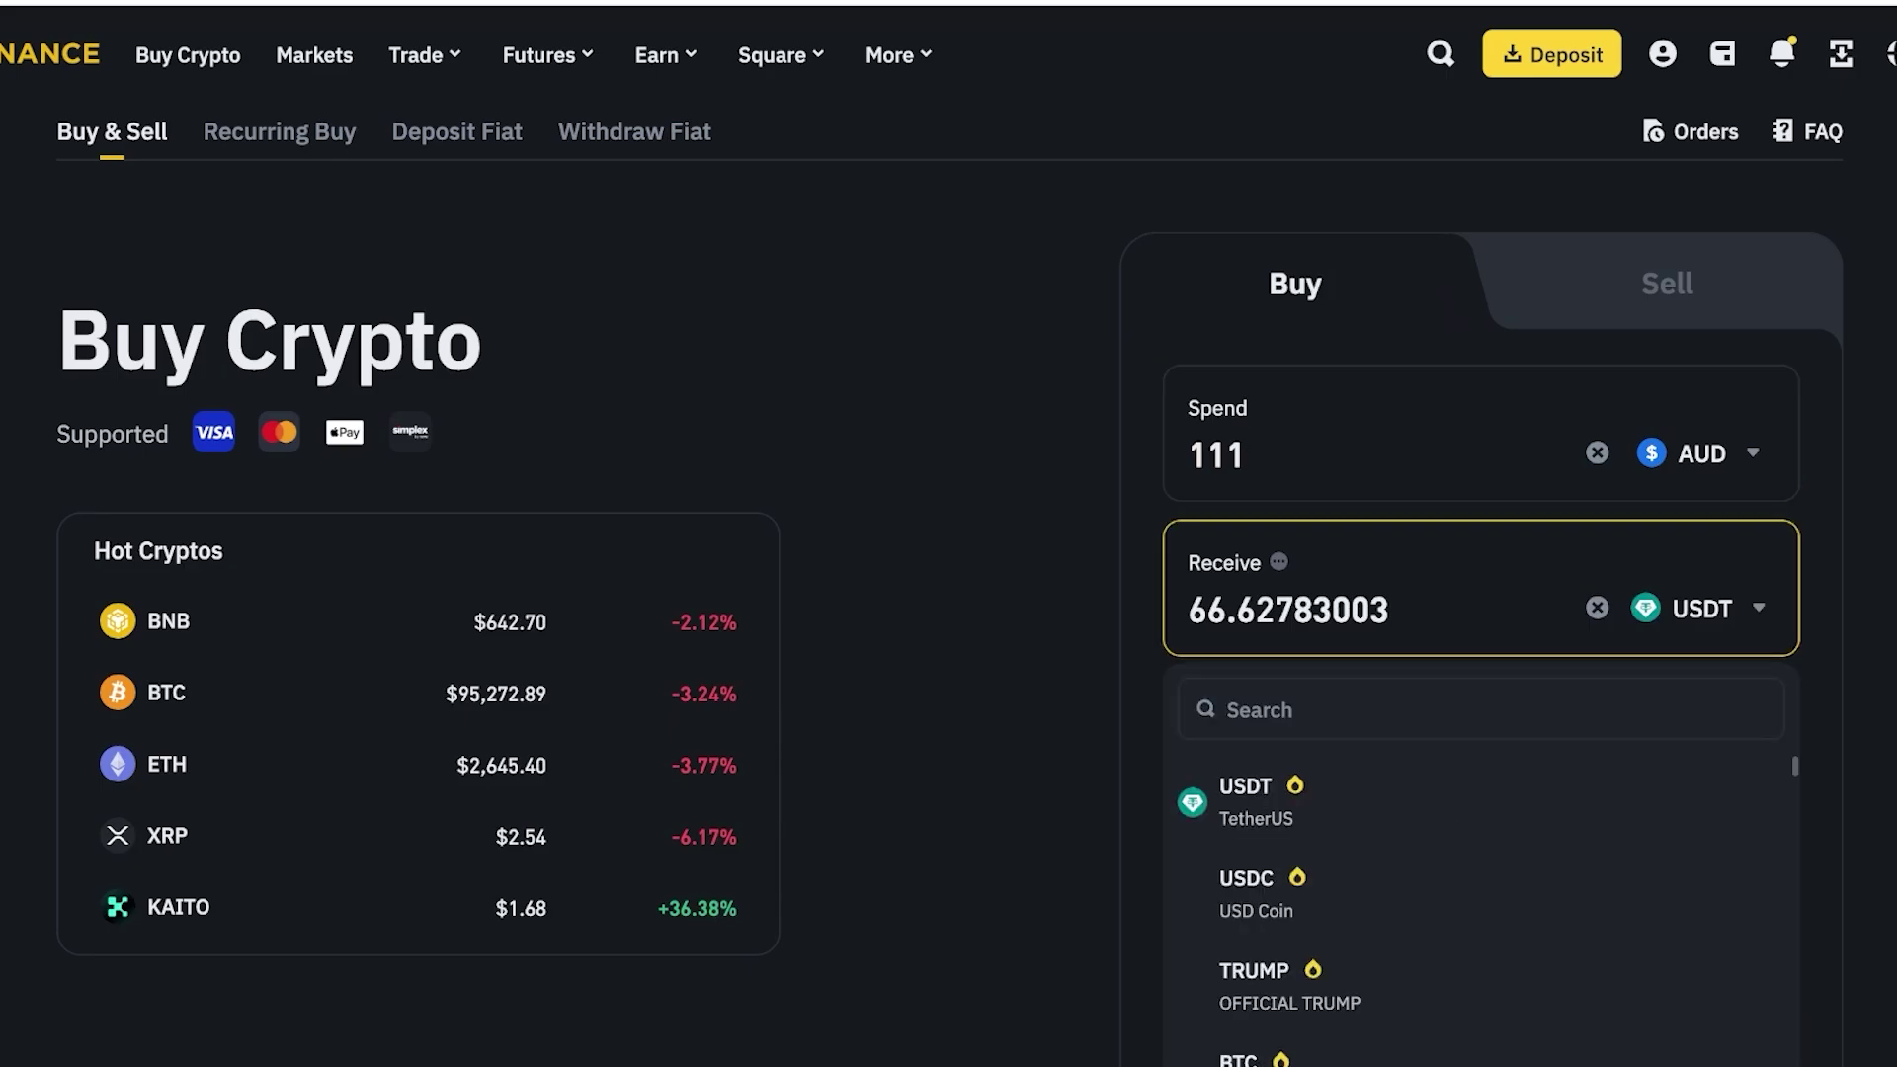
scroll(1477, 919, down, 3)
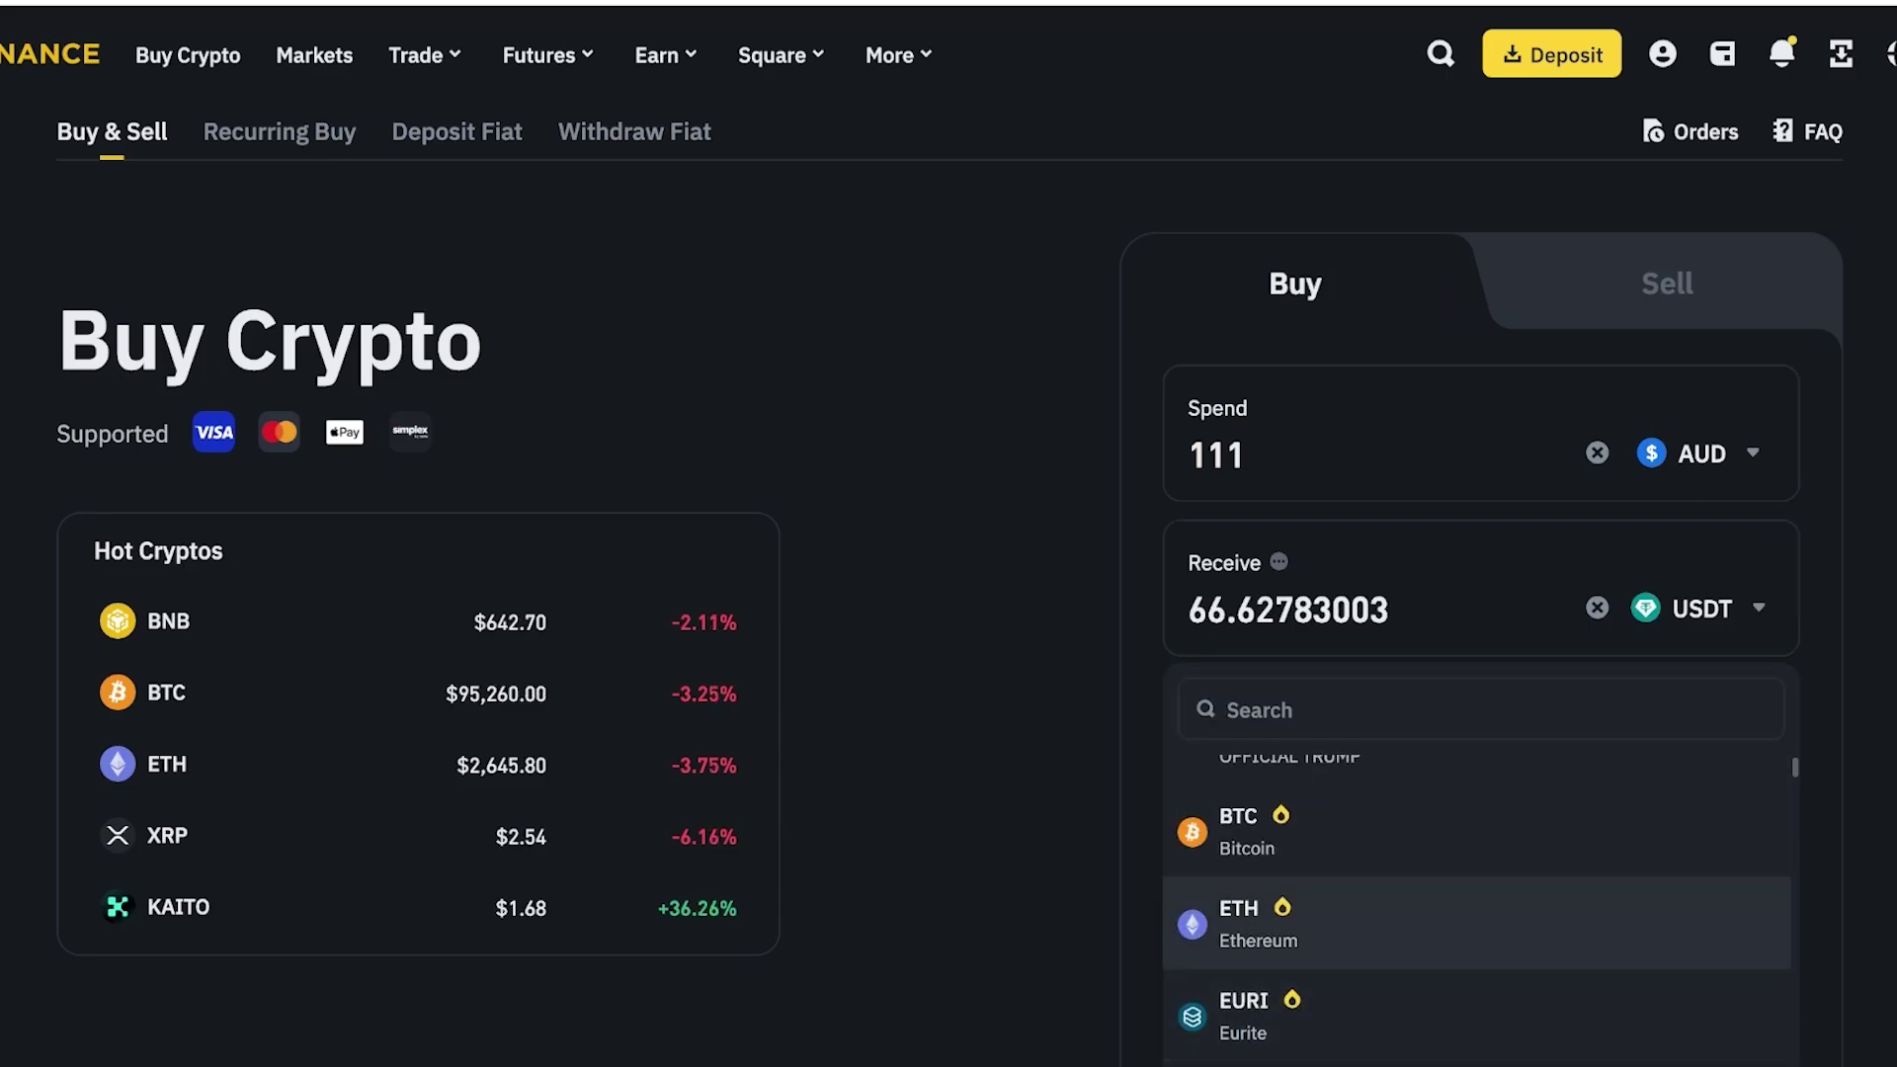
click(968, 791)
scroll(969, 790, down, 2)
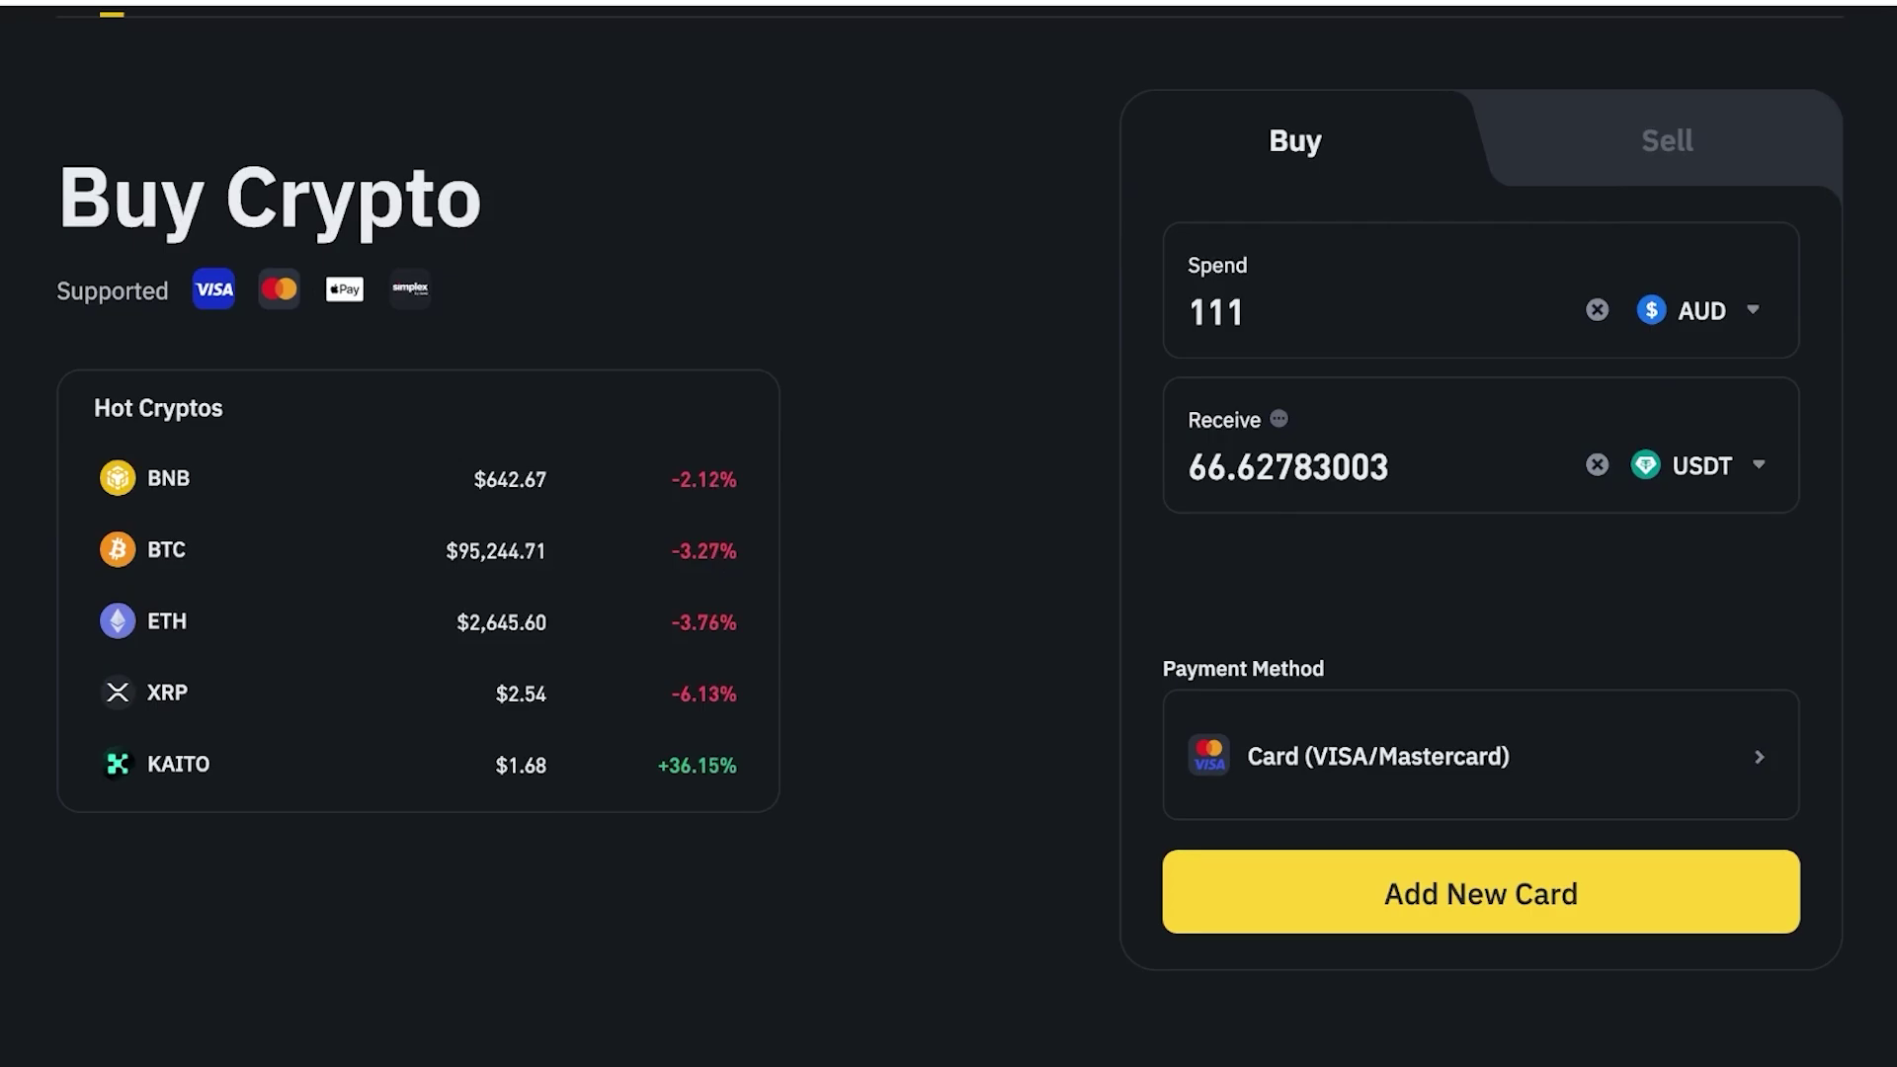
Review all payment methods, confirm Card (VISA/Mastercard) and start adding a new card
click(1481, 756)
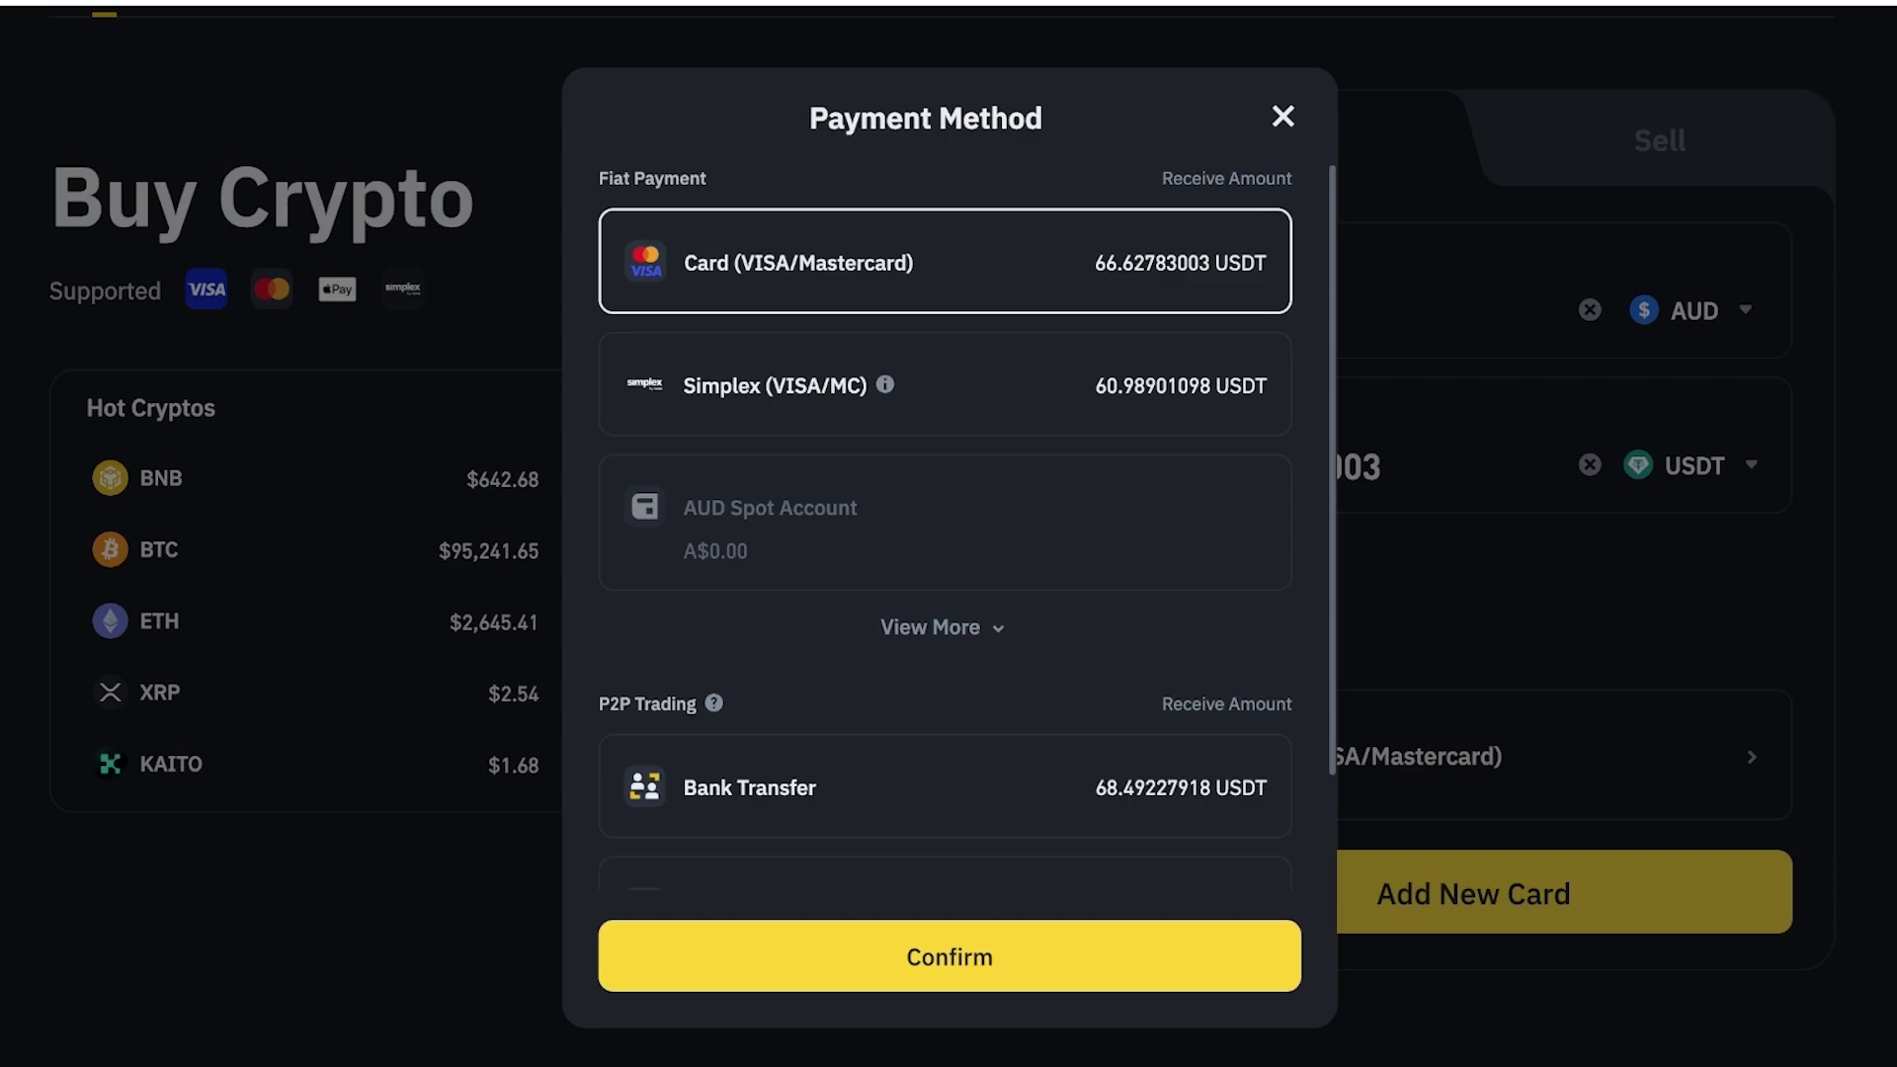
scroll(945, 528, down, 1)
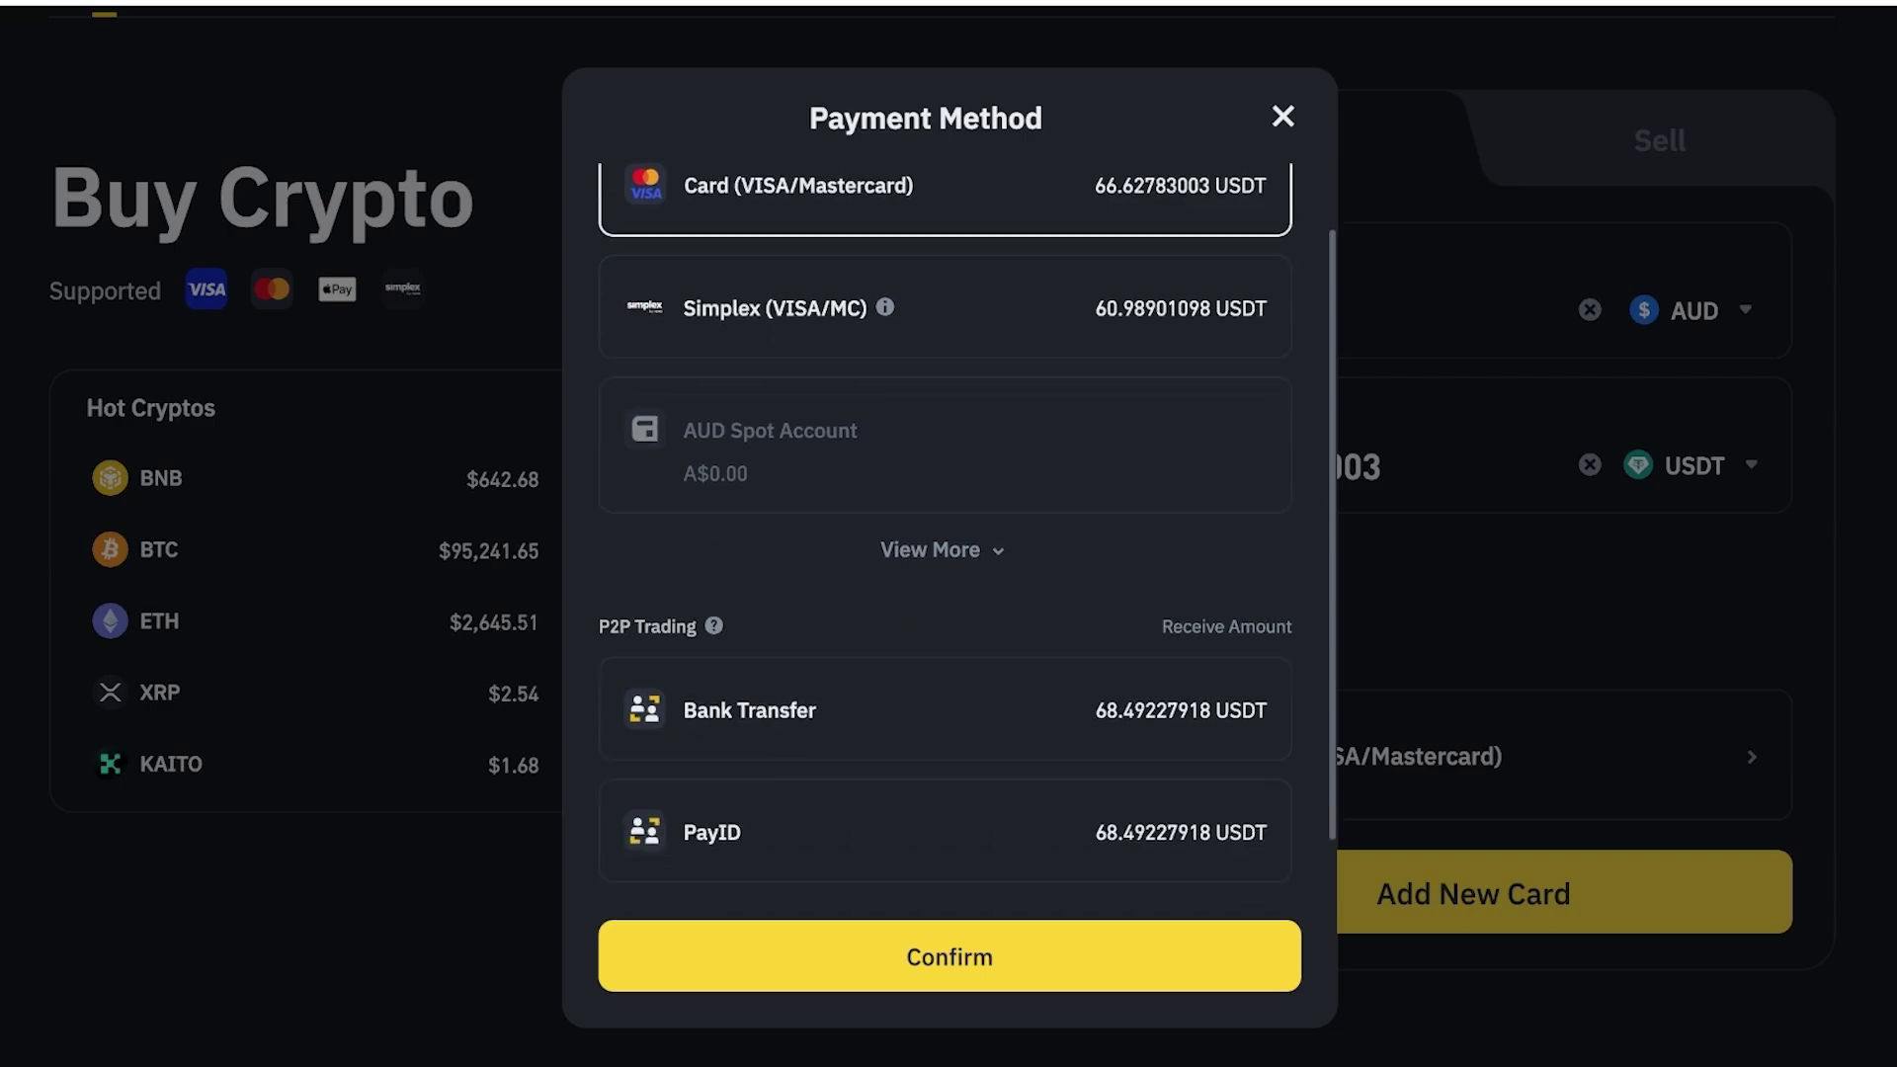
click(941, 550)
scroll(944, 528, down, 2)
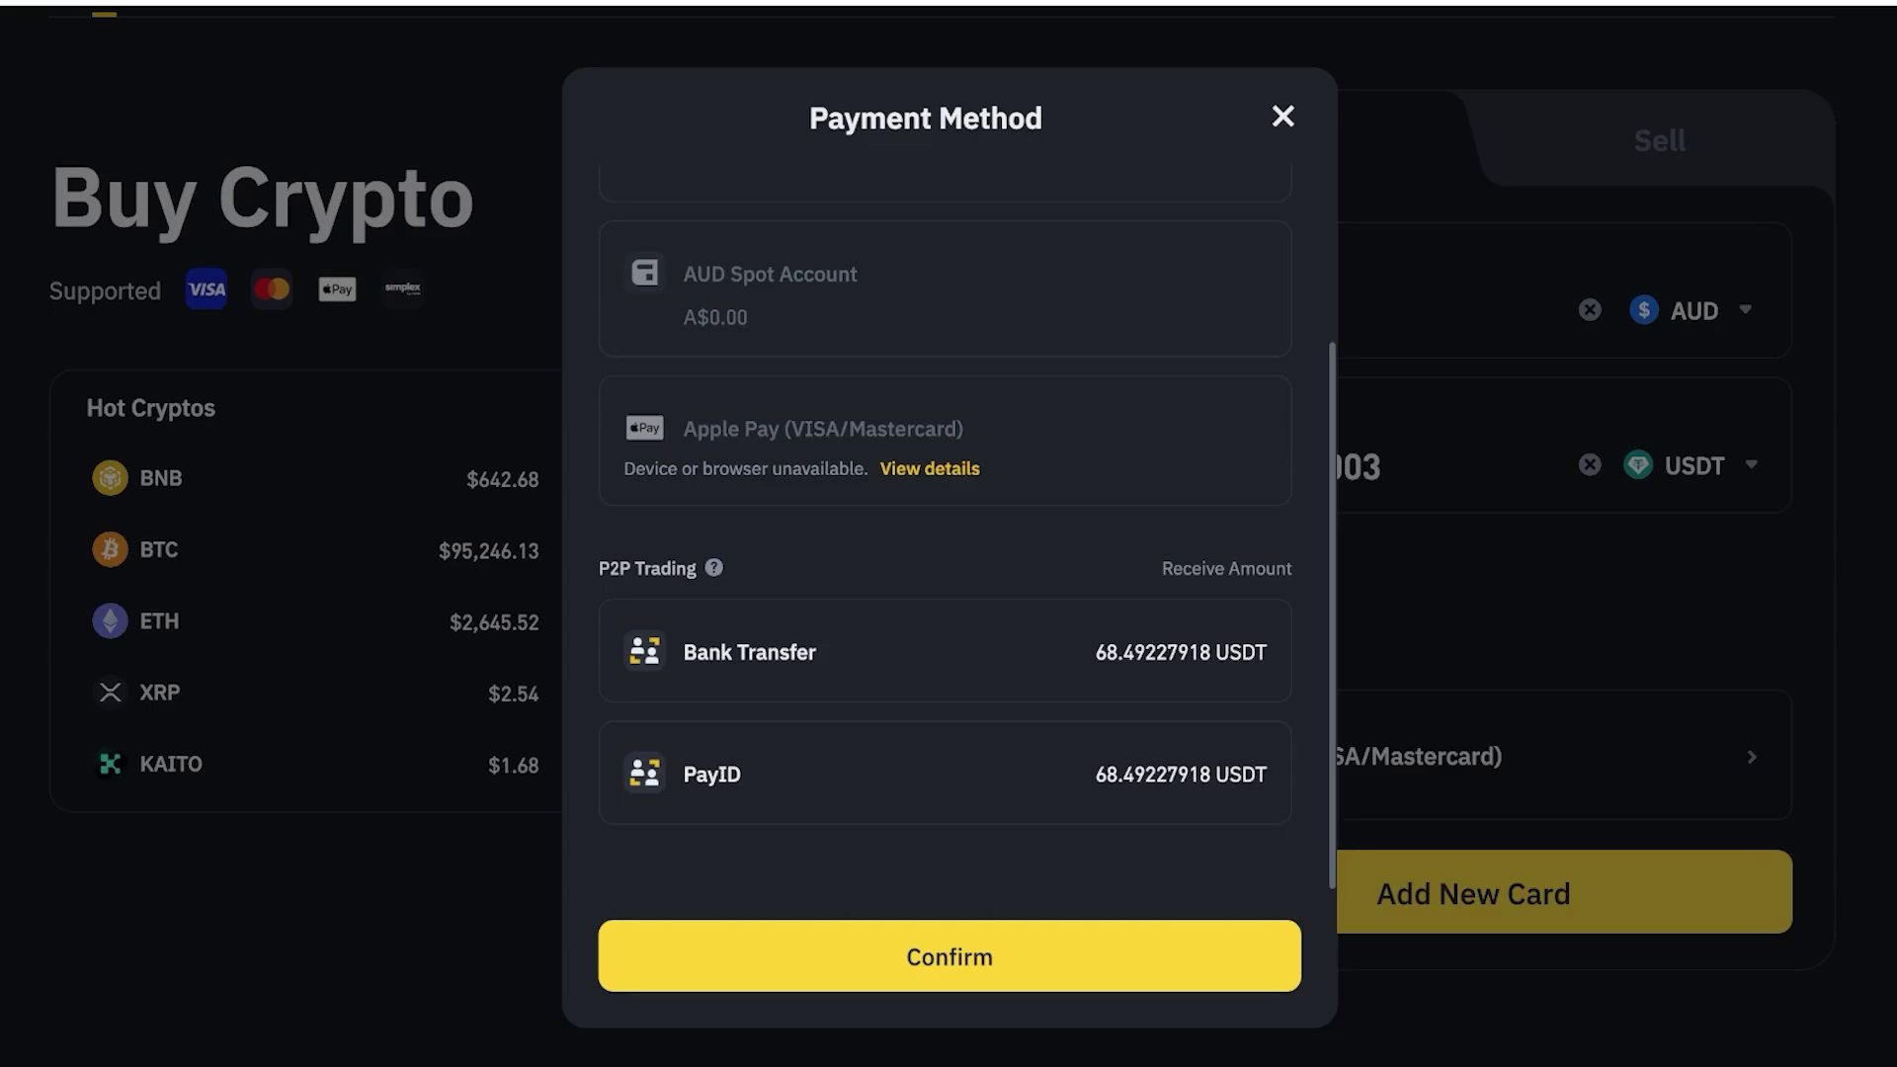
scroll(945, 528, up, 3)
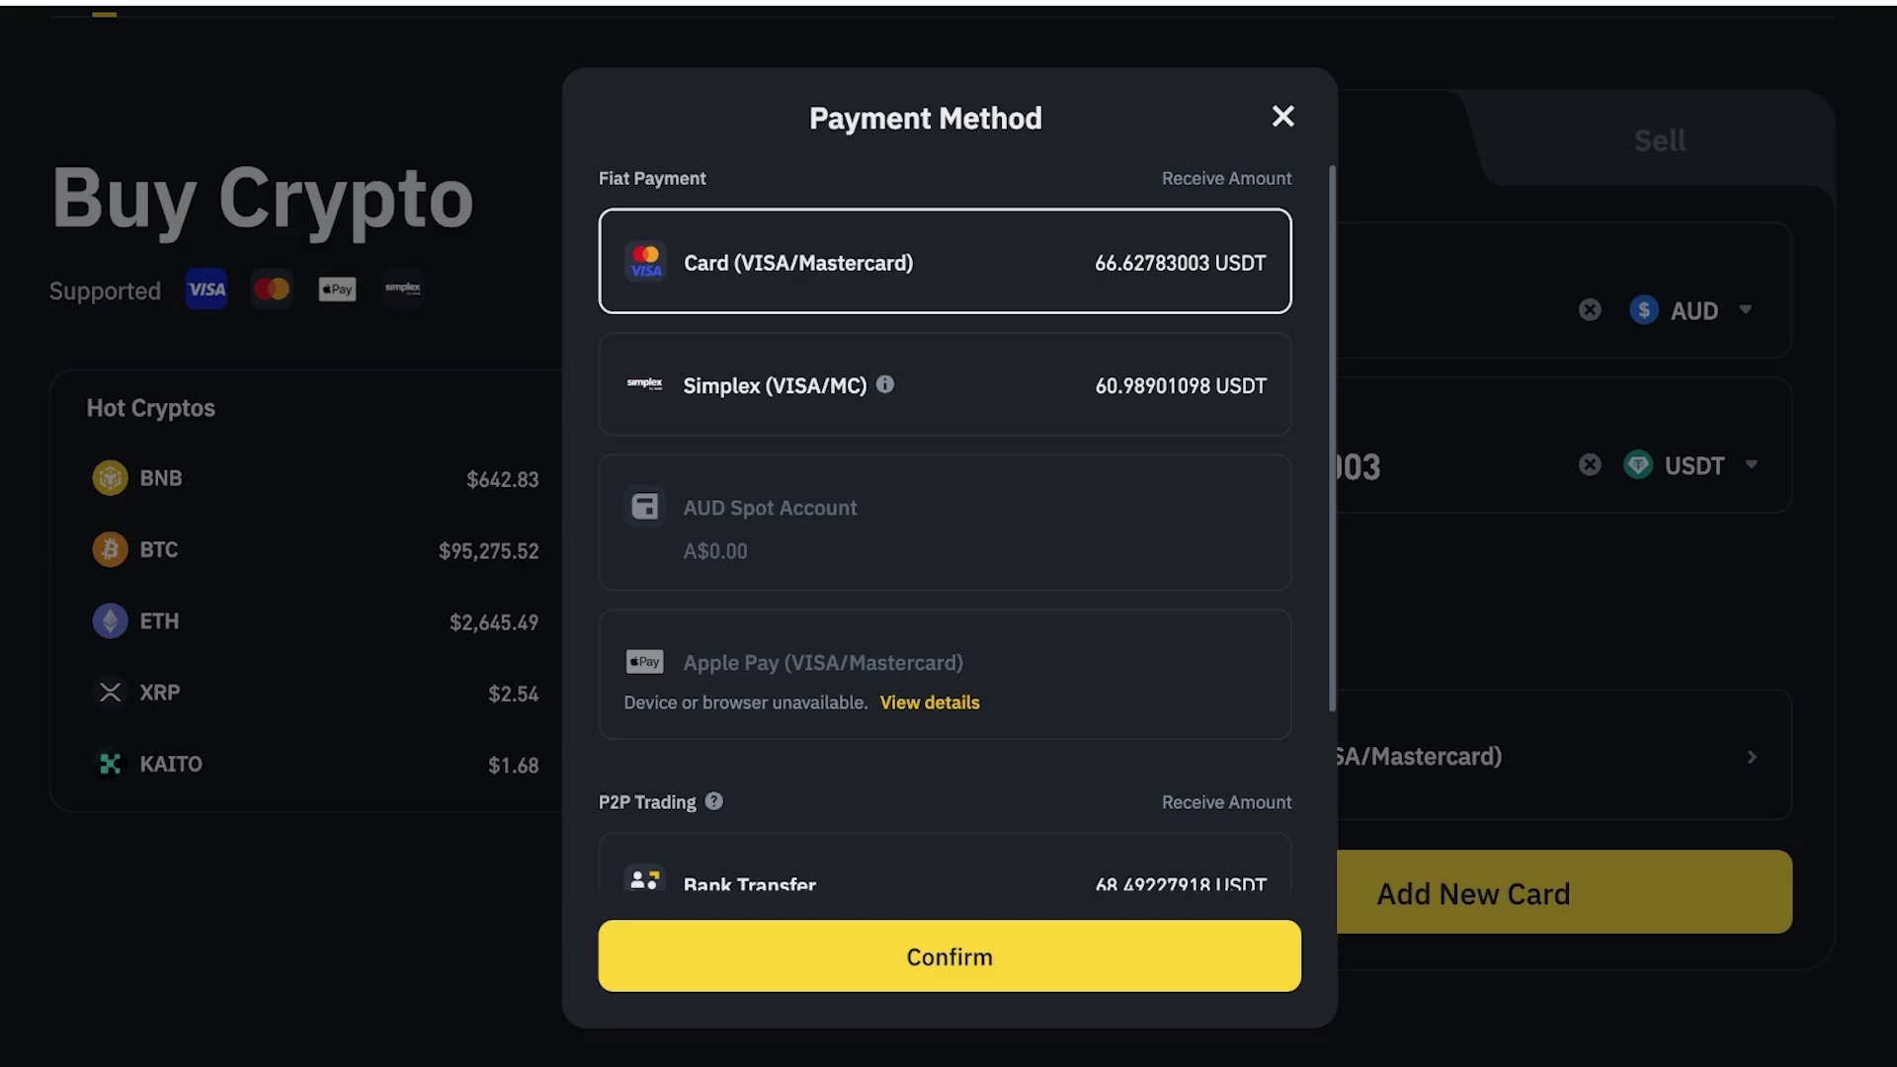
click(950, 956)
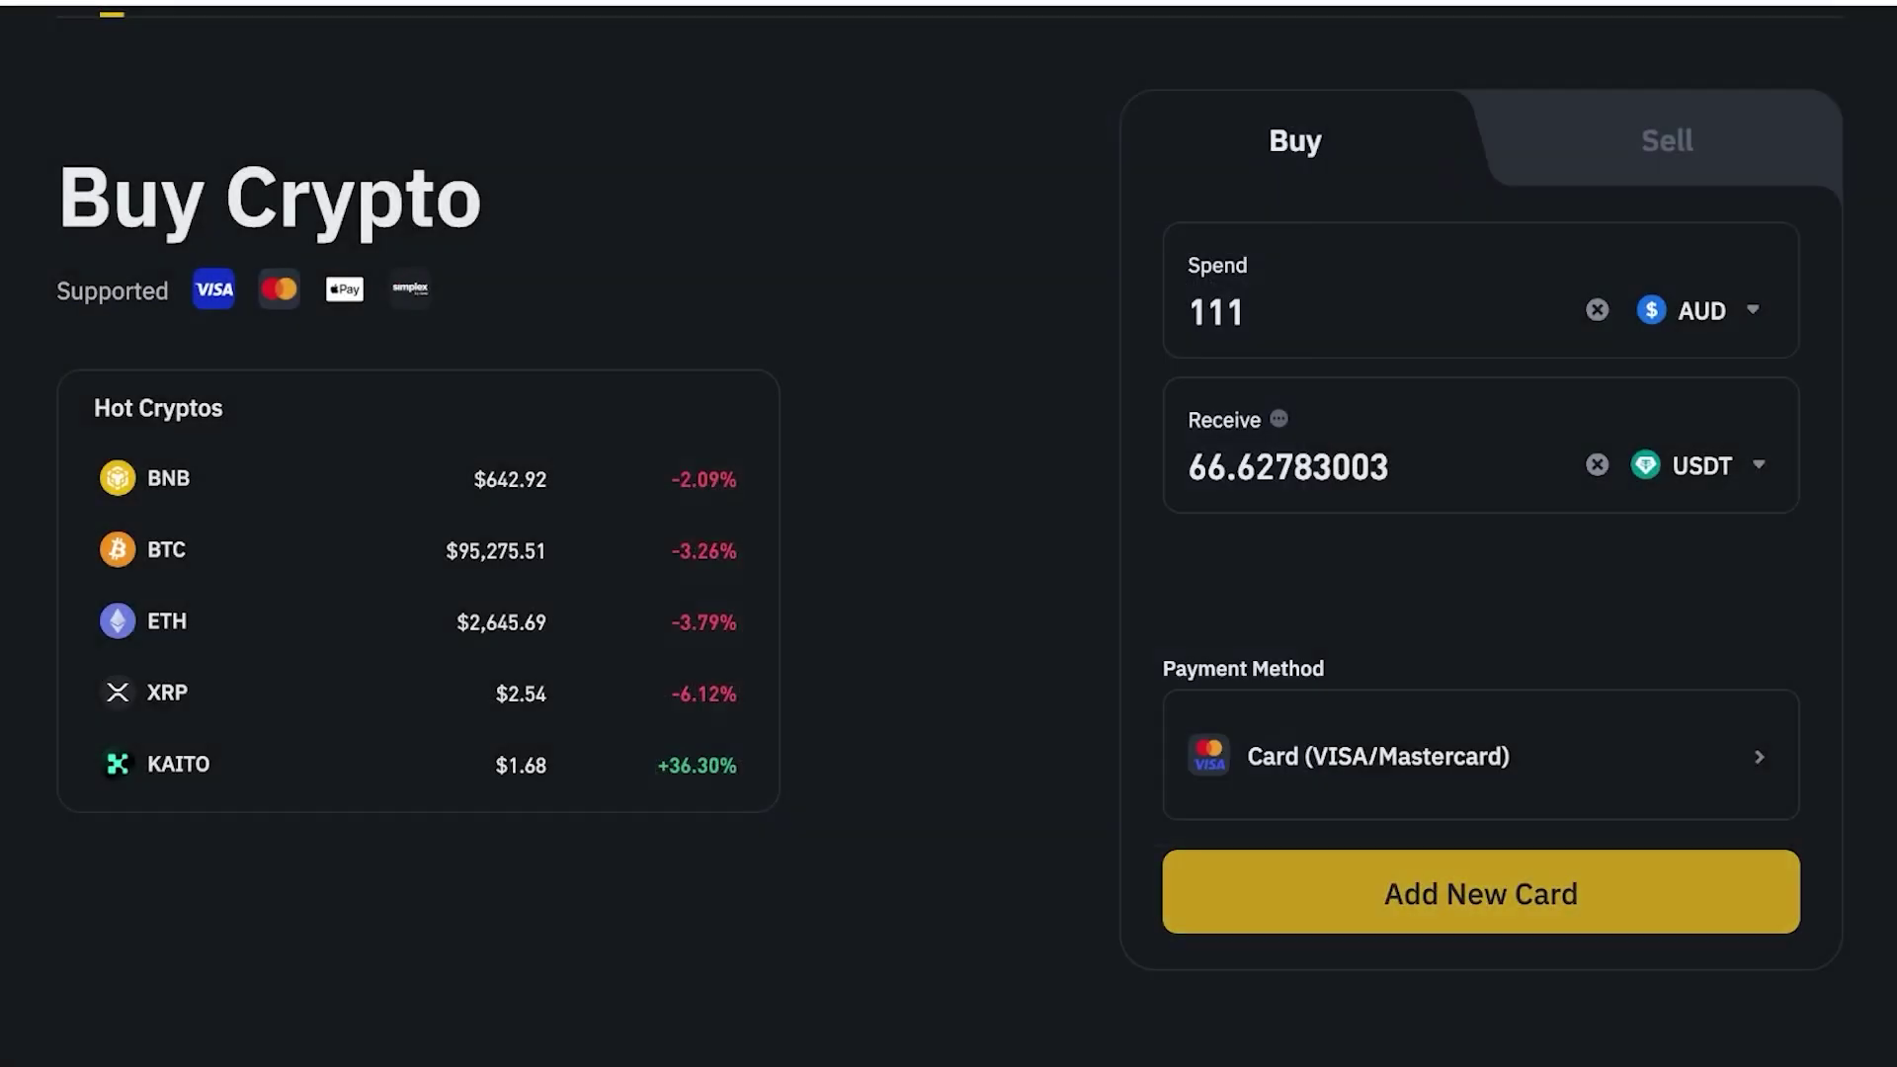
click(1482, 894)
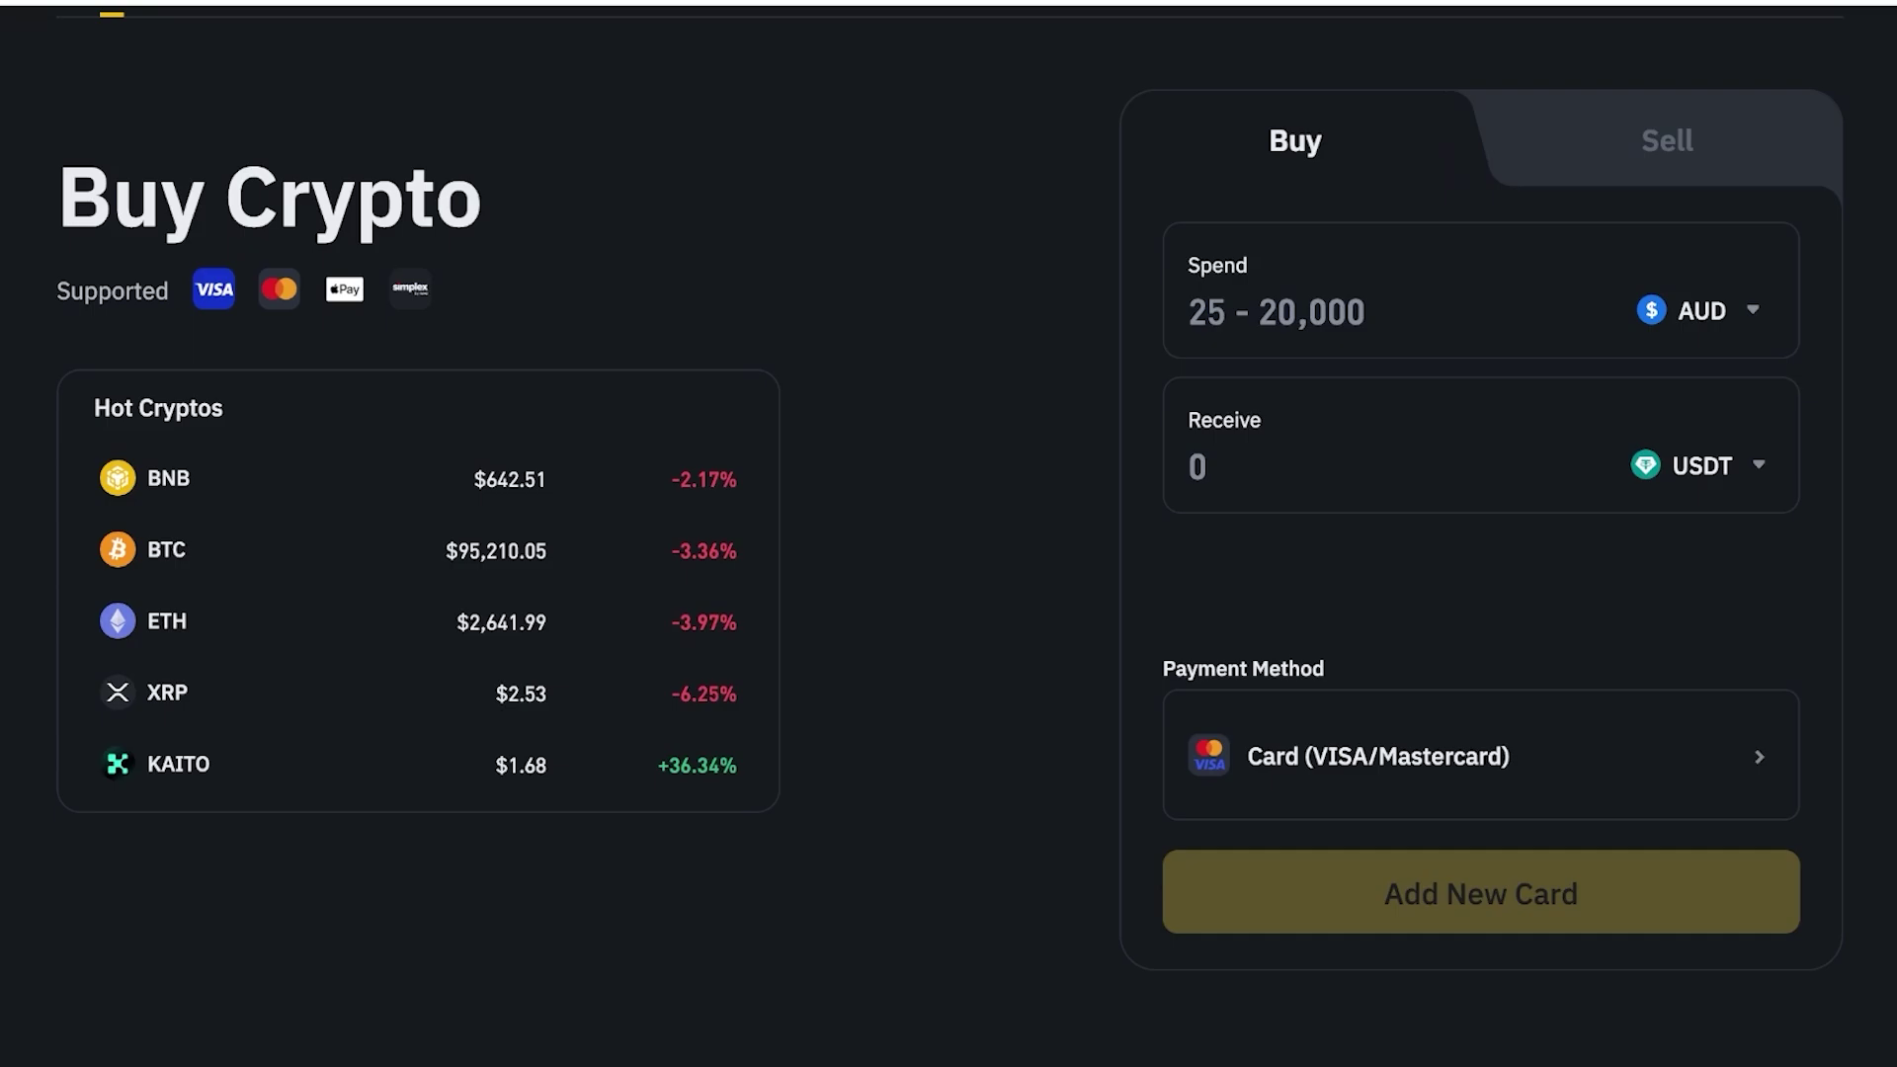
Browse the fiat currencies available for the spend amount and close the list without choosing one
click(1717, 310)
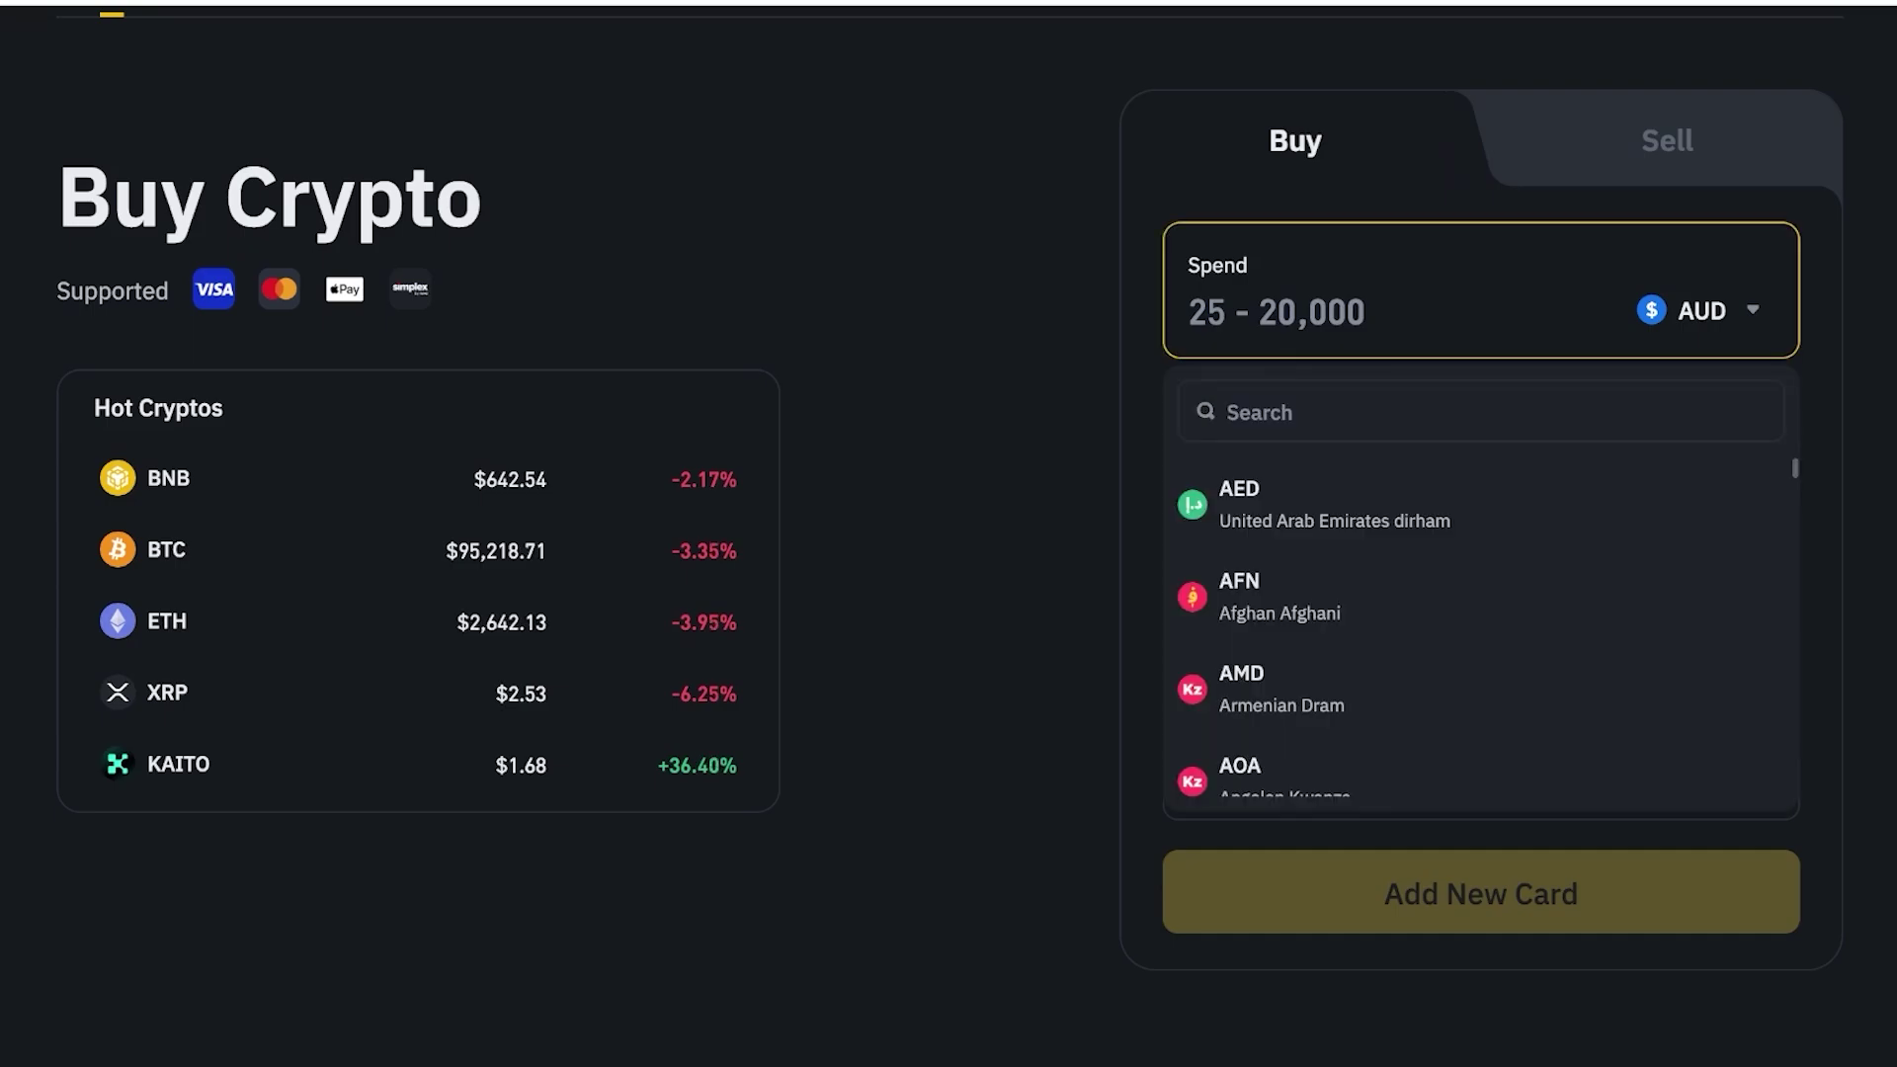
click(1718, 310)
click(1718, 310)
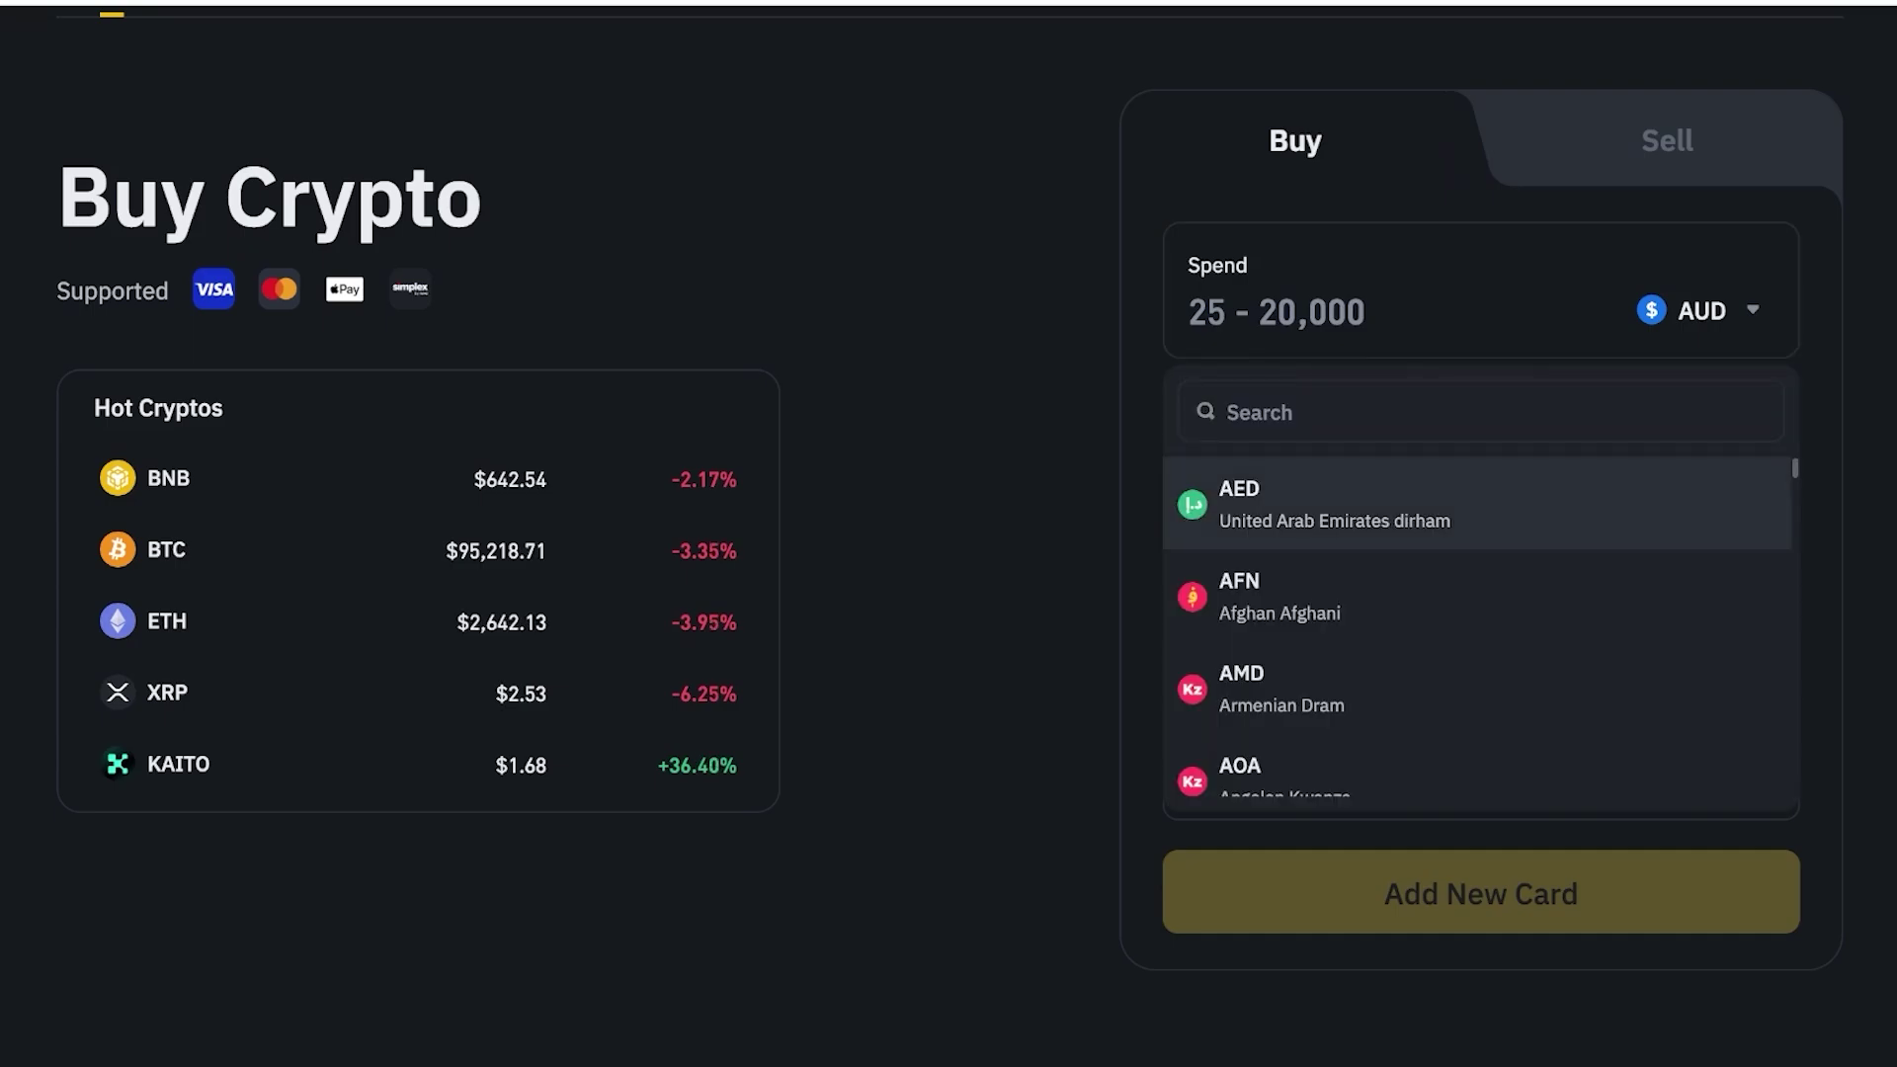
scroll(1478, 504, down, 1)
click(1717, 310)
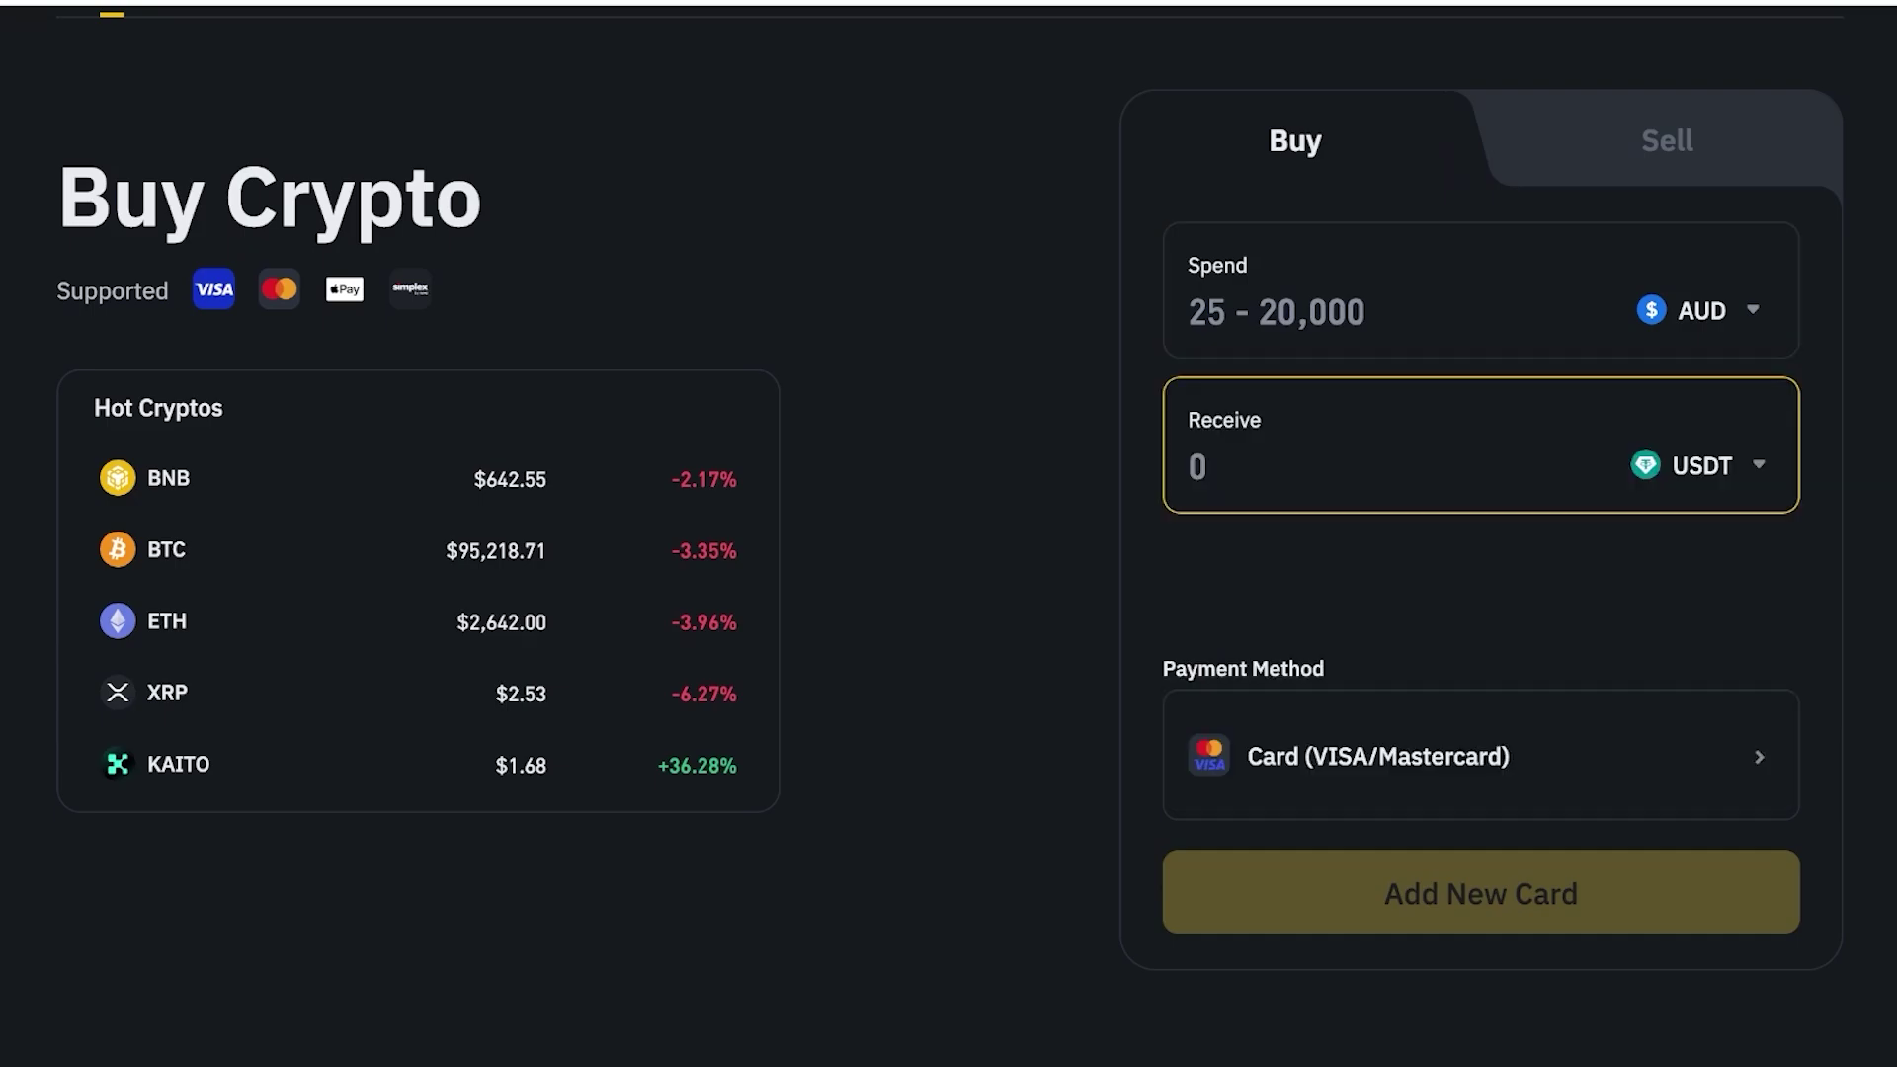
Select XRP as the coin to receive and set the amount to spend to 100 AUD
click(1717, 466)
scroll(1477, 763, down, 5)
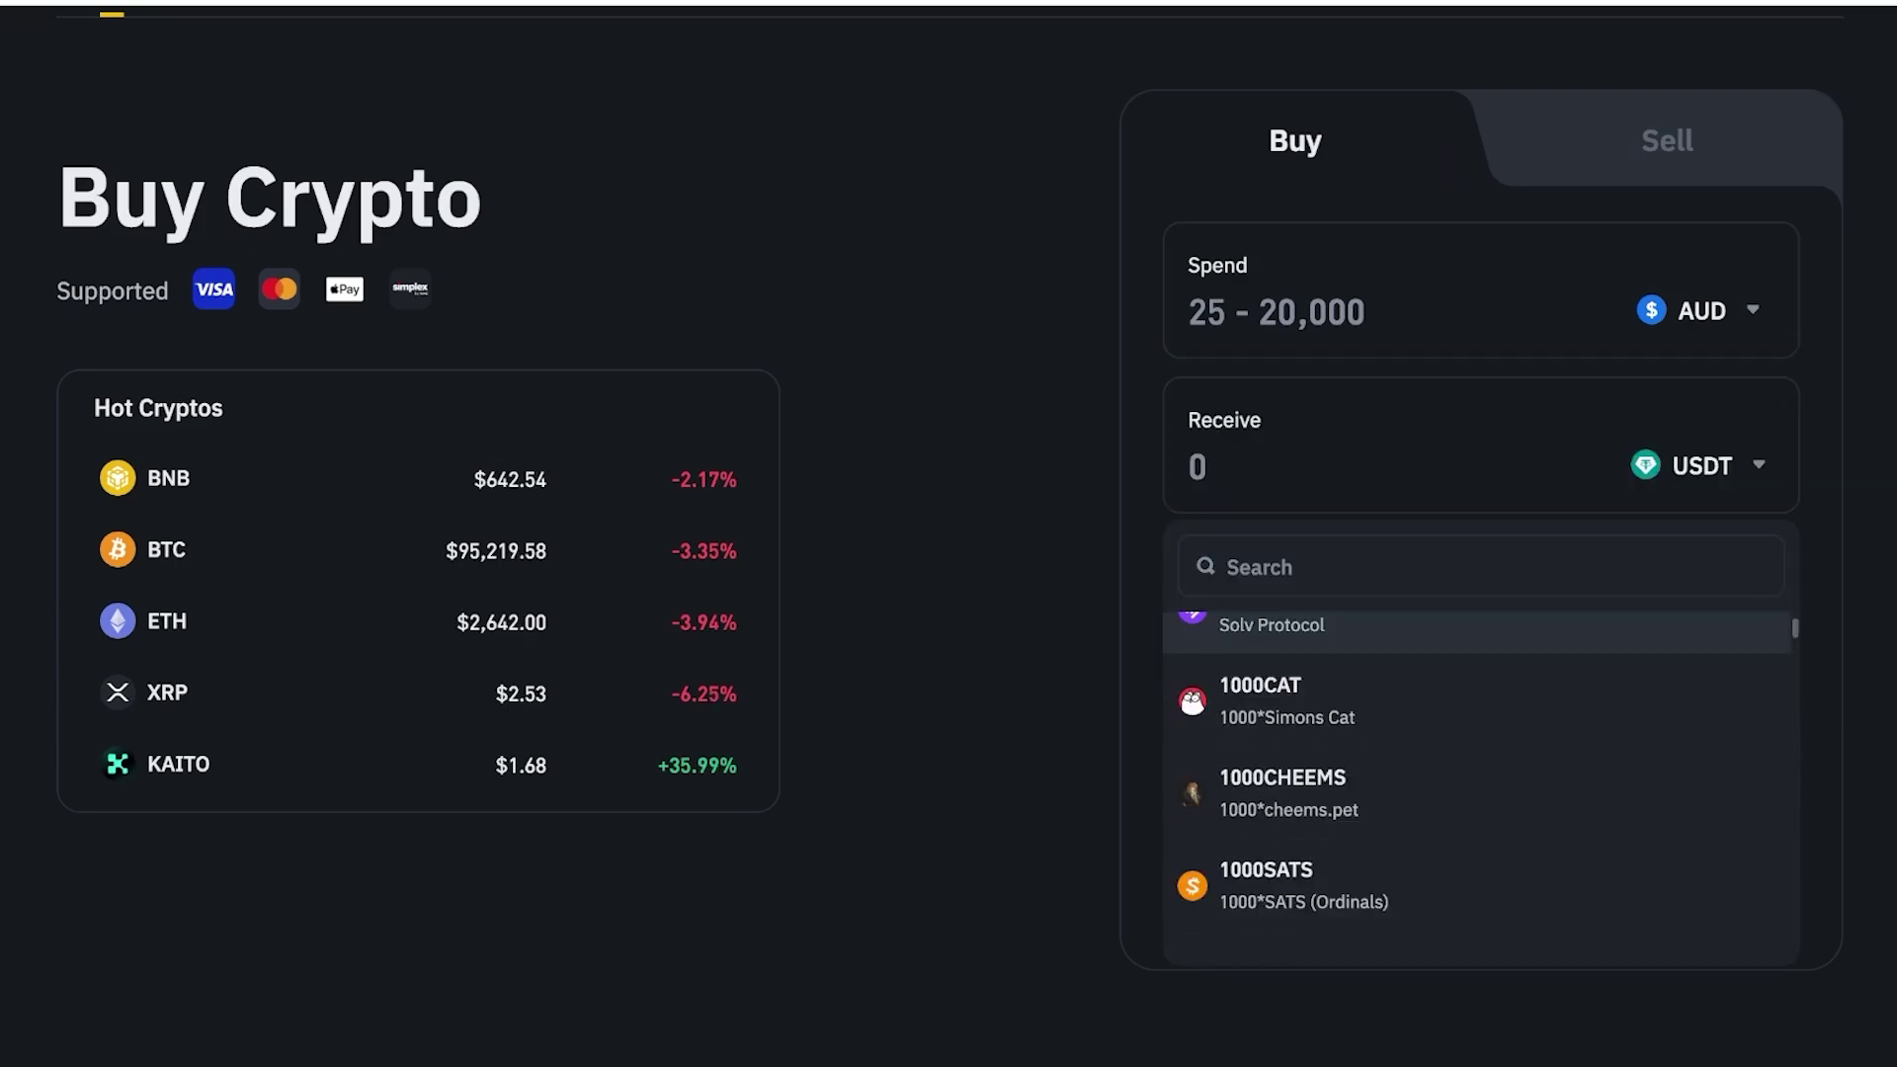
scroll(1478, 763, up, 3)
scroll(1477, 763, down, 15)
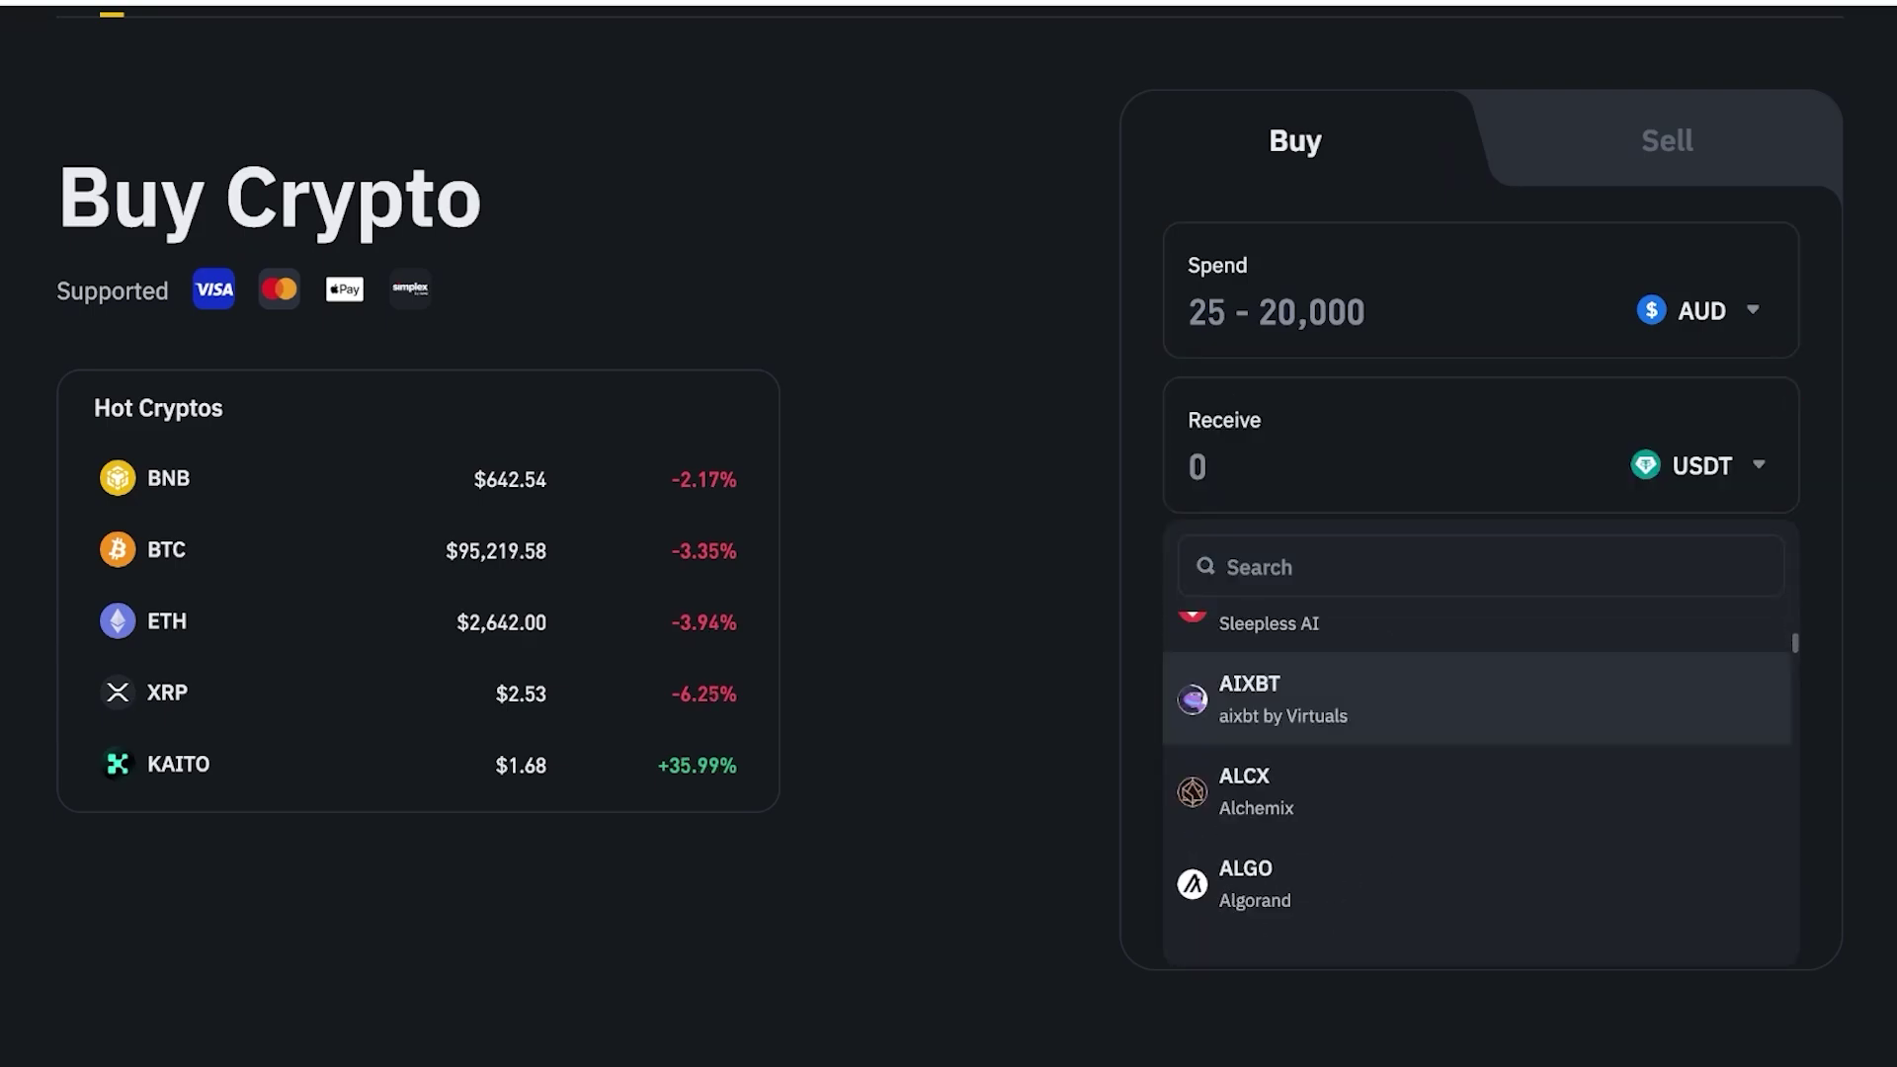
click(1477, 566)
text(xr)
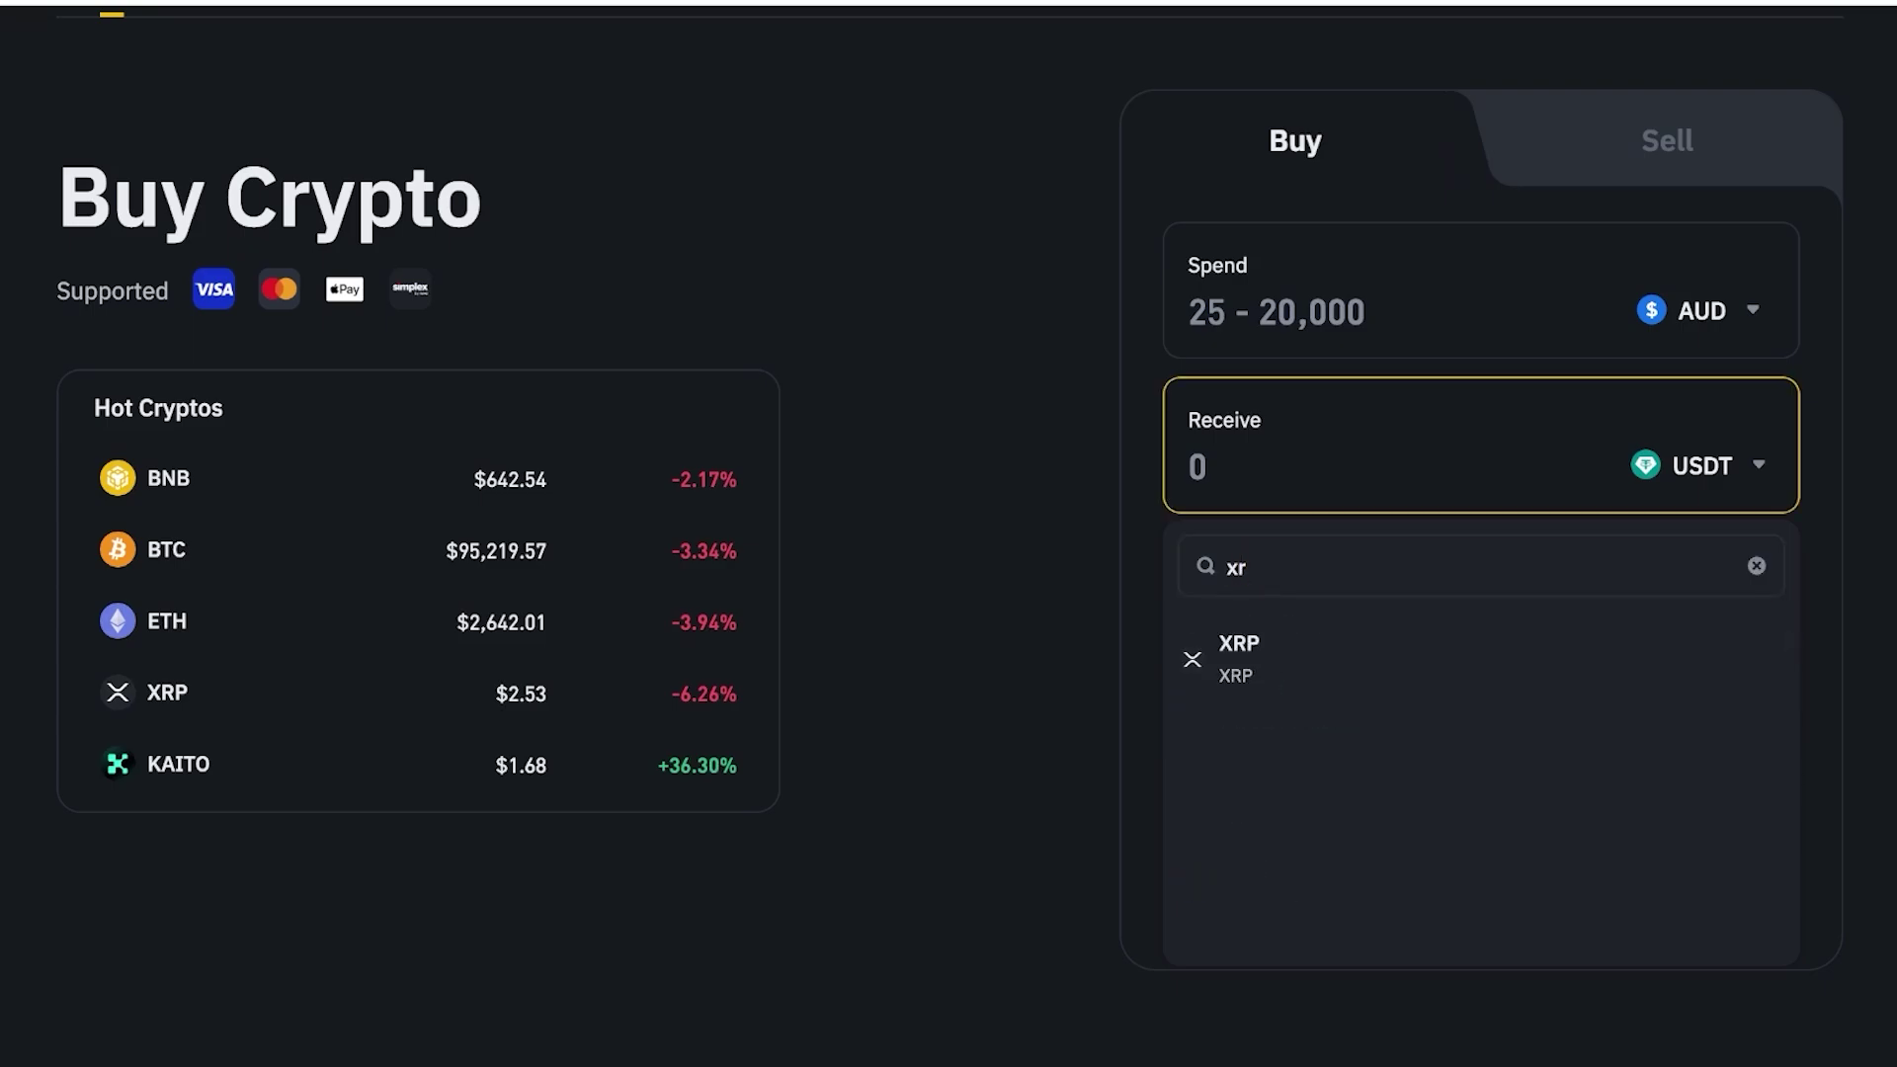
click(1480, 659)
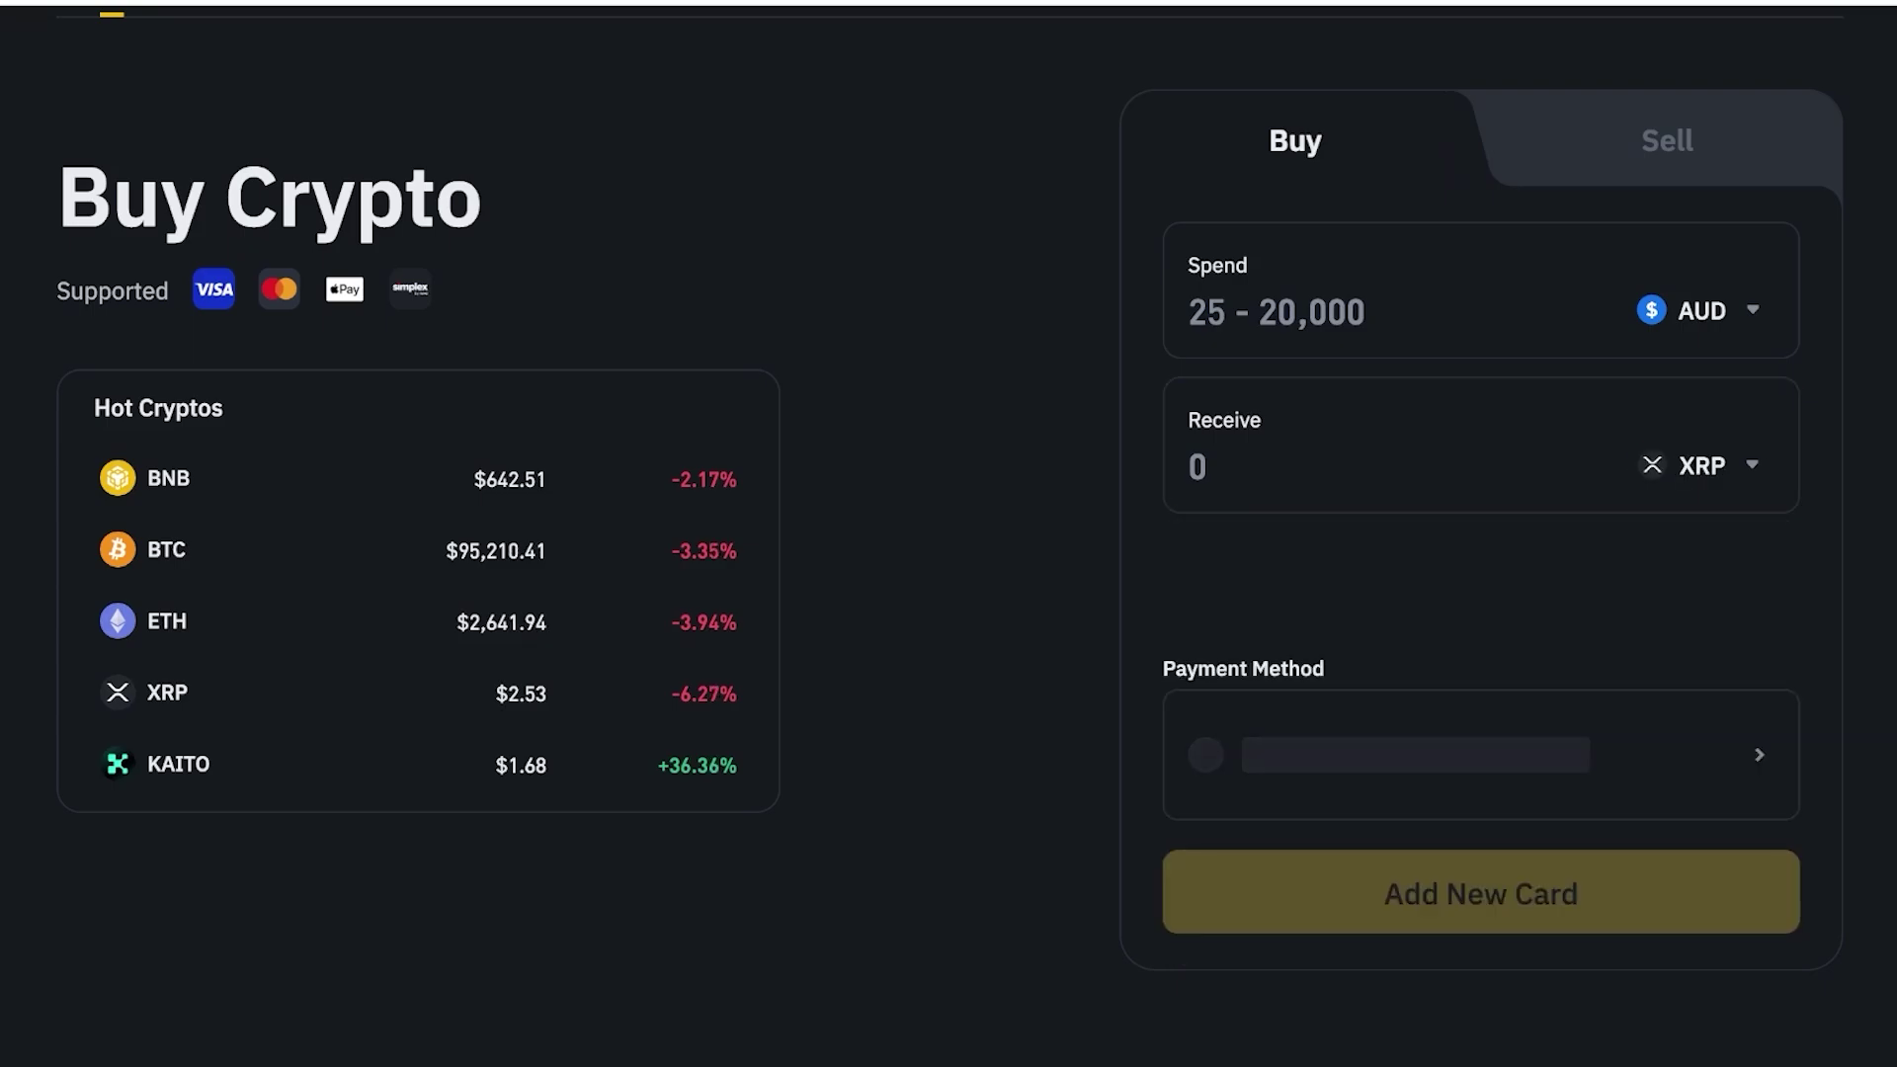
click(1384, 313)
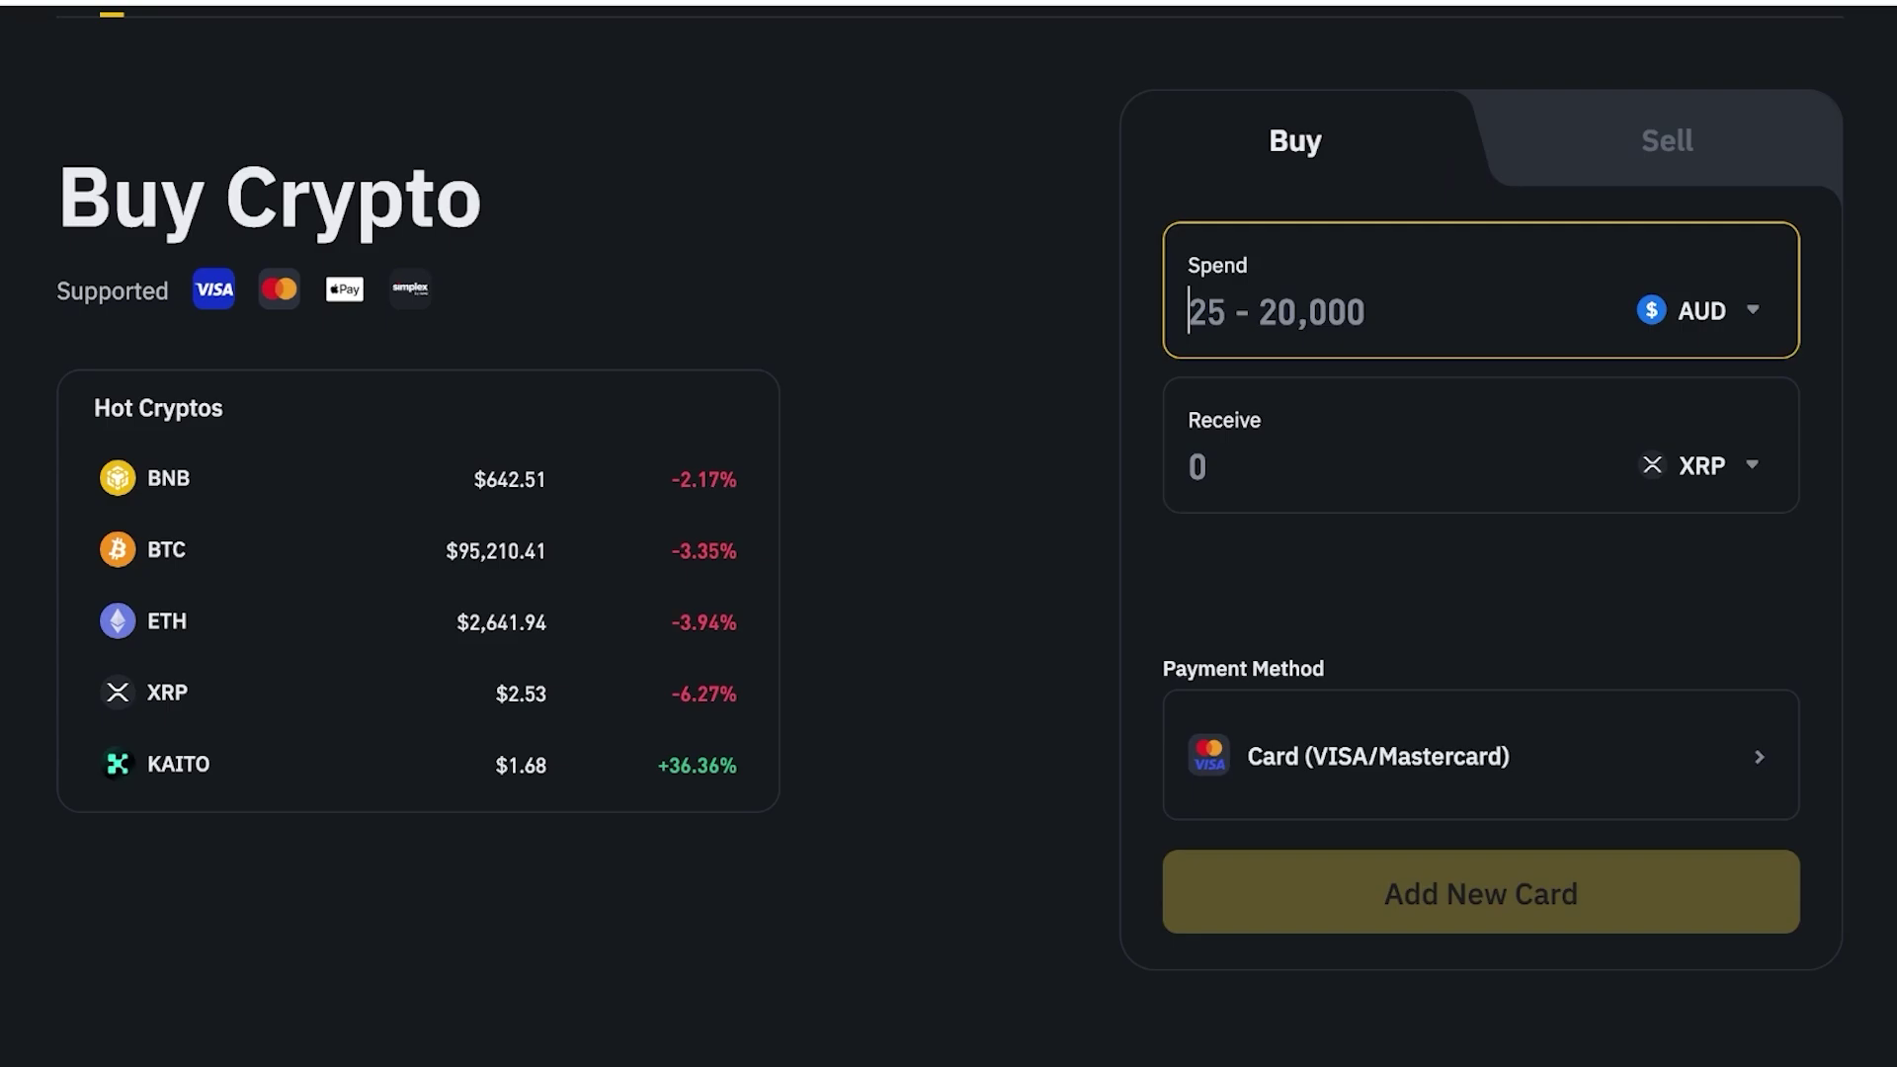
text(100)
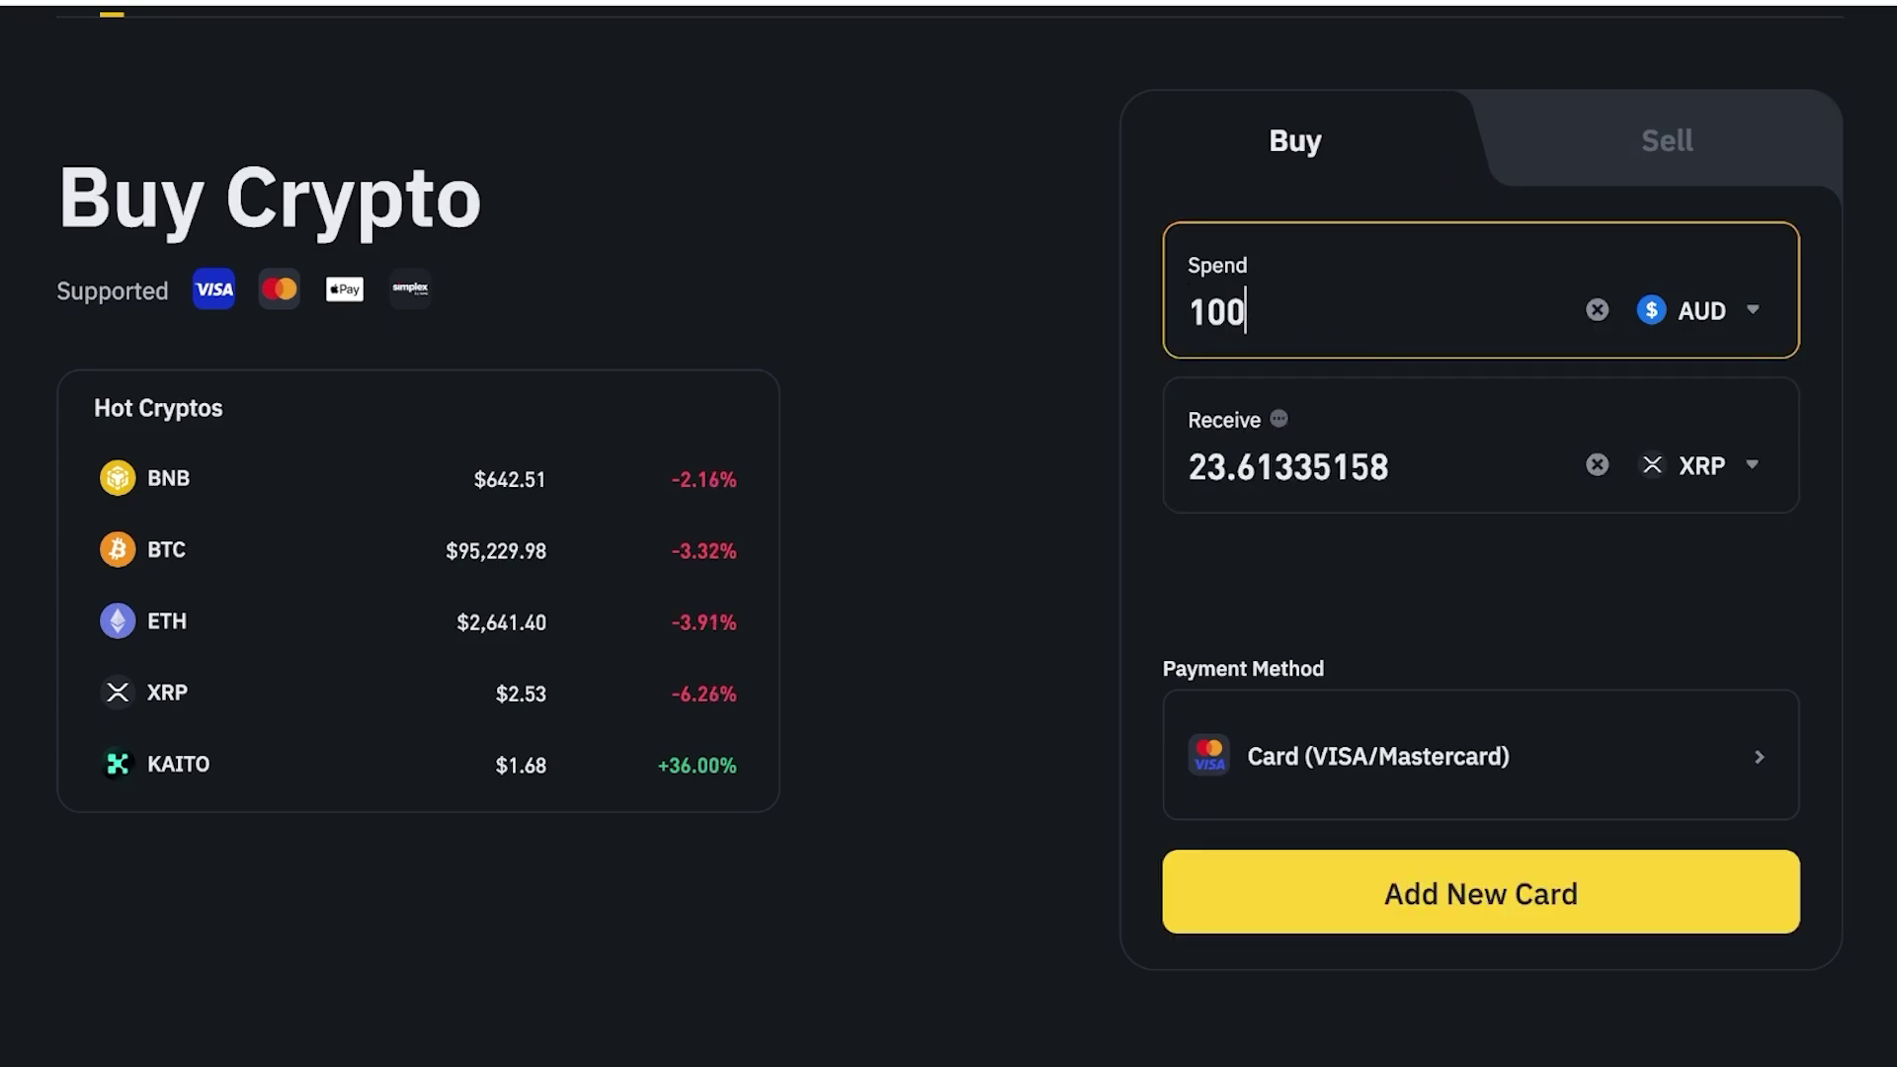
Review the payment methods and their receive amounts for the XRP purchase, then close the list without changing the method
click(1383, 467)
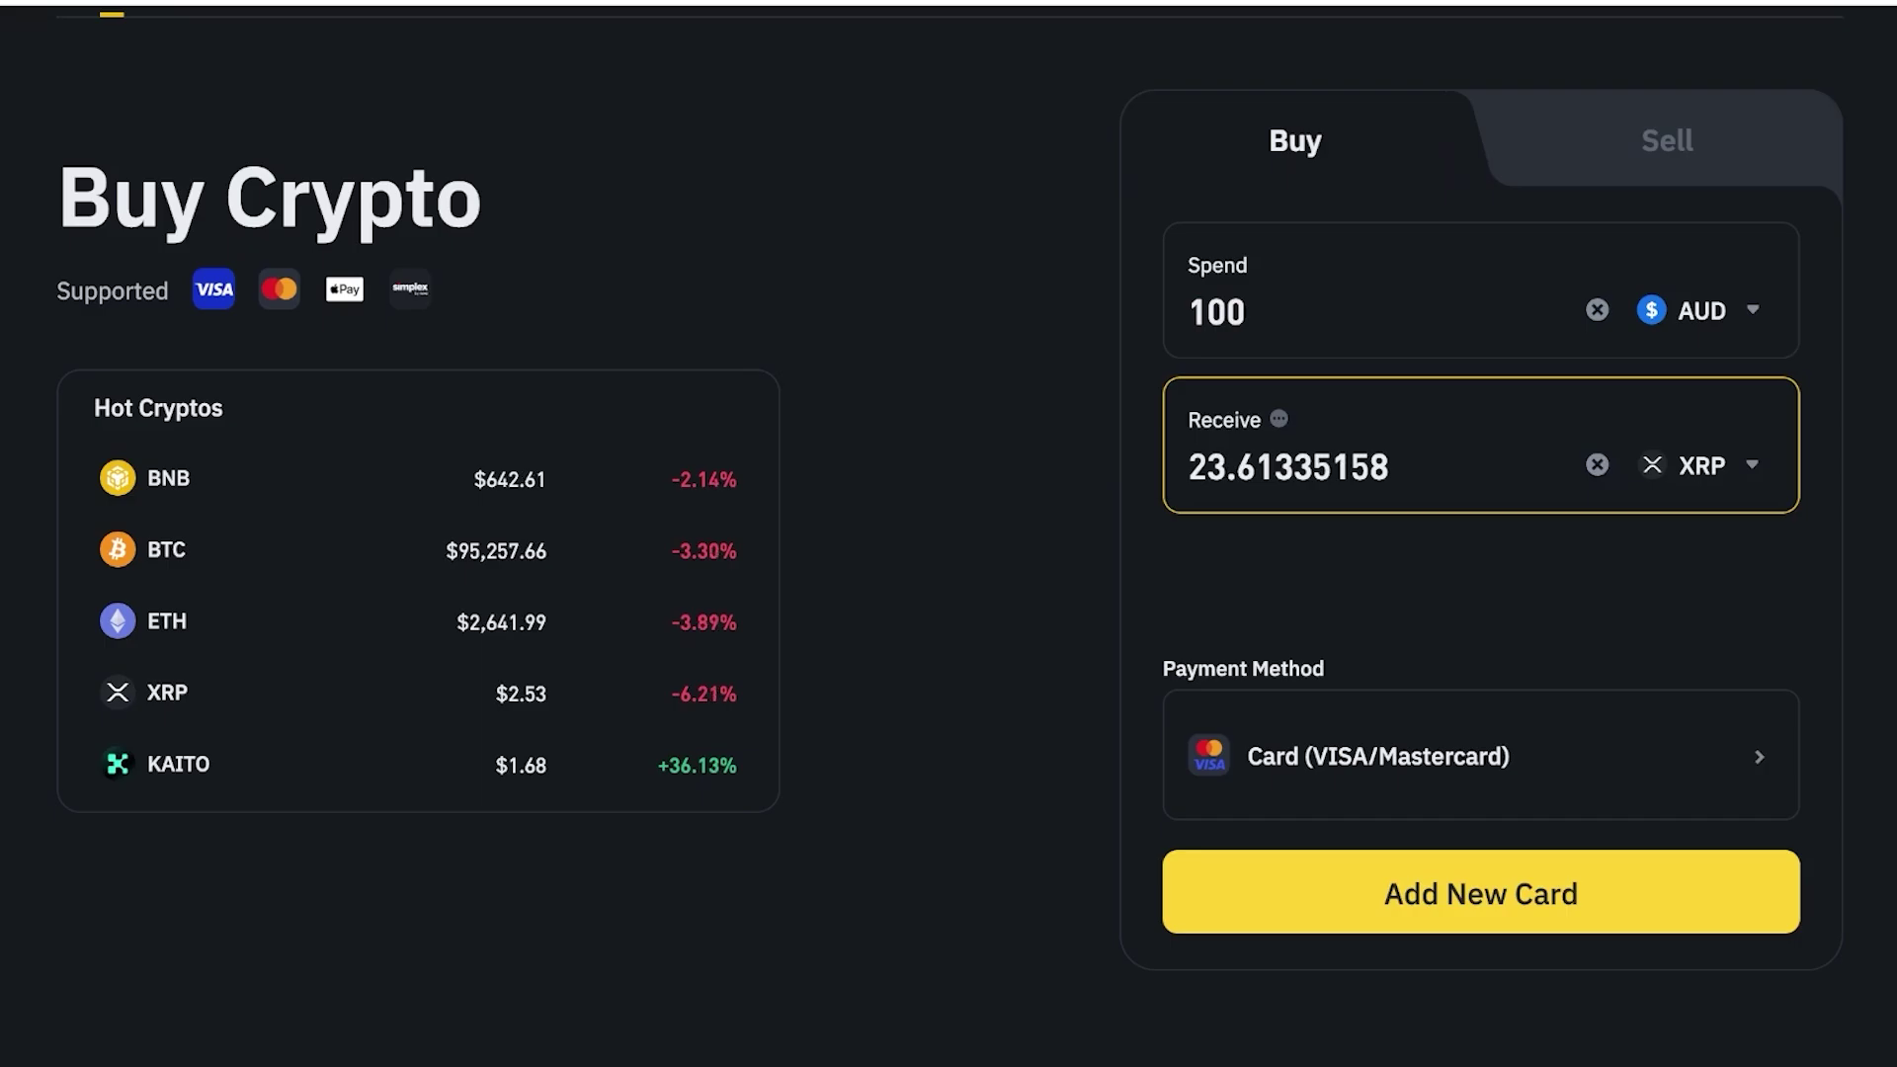
click(1481, 756)
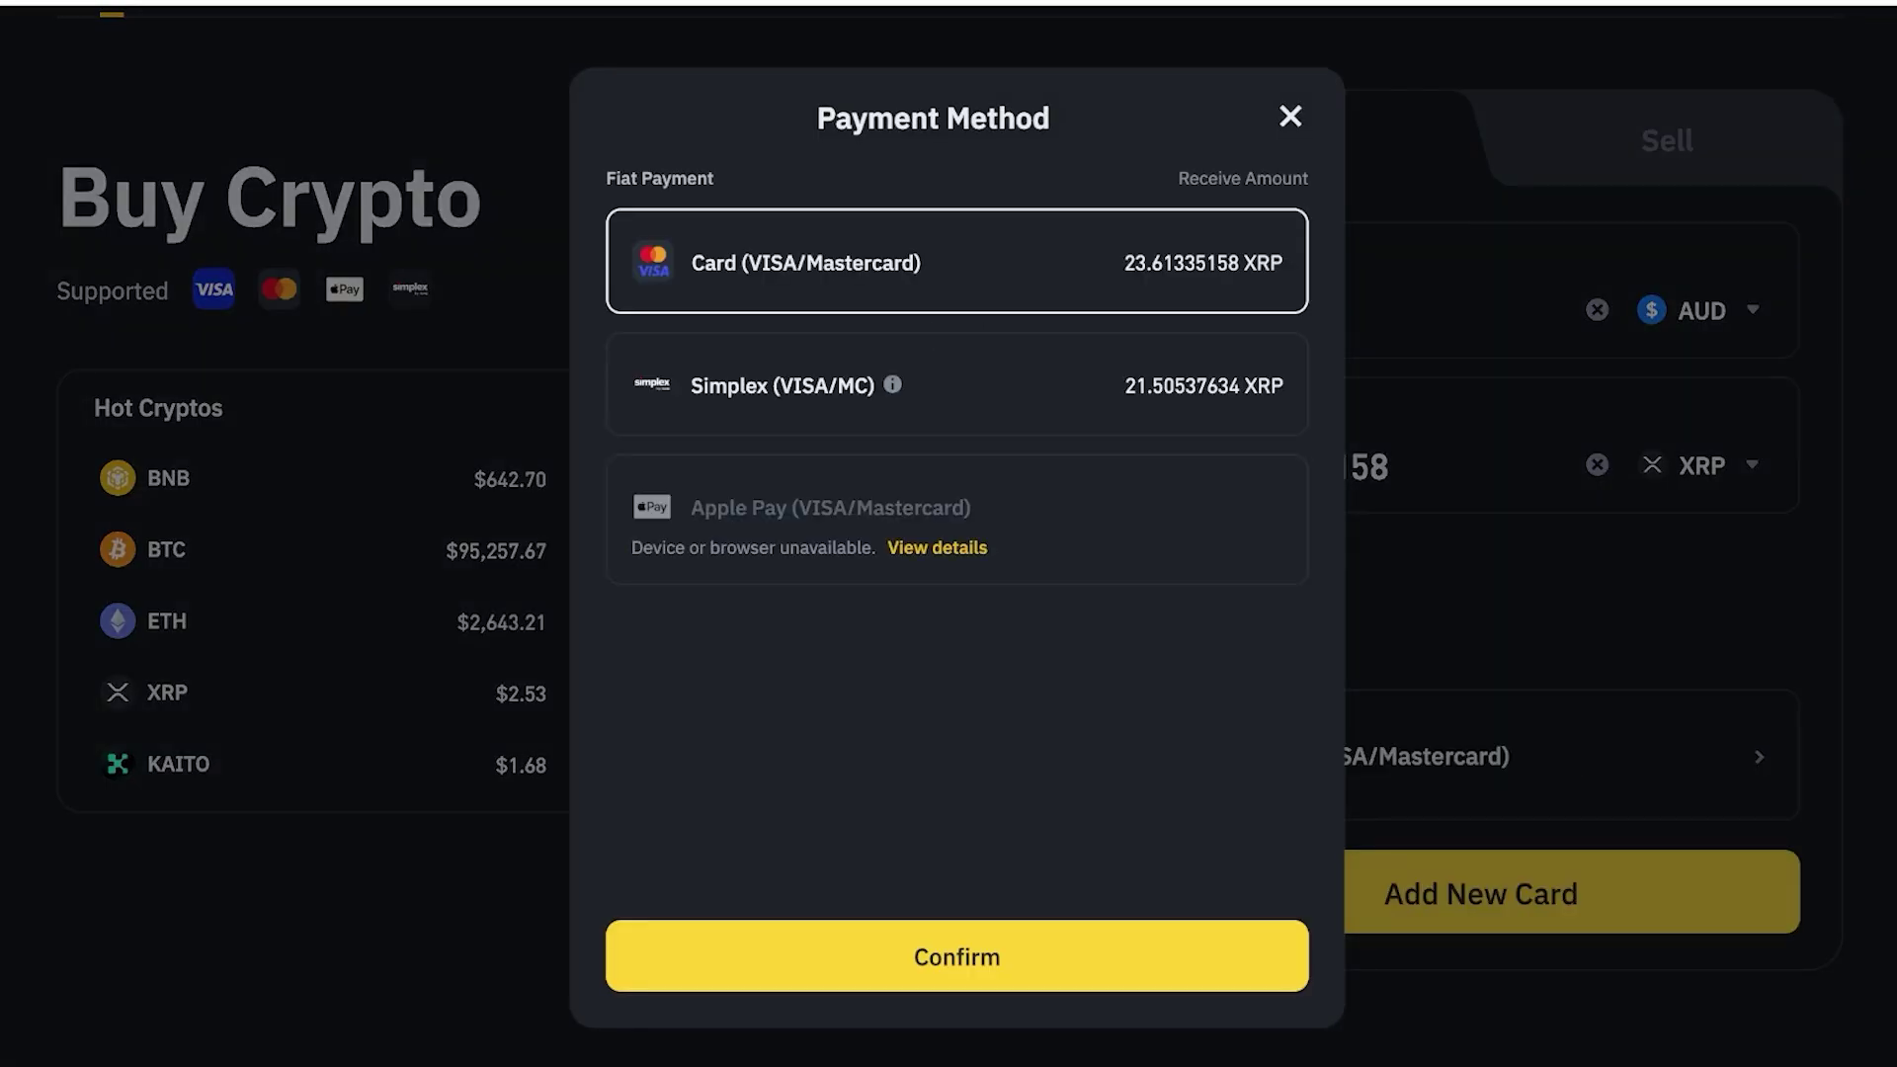
key(Escape)
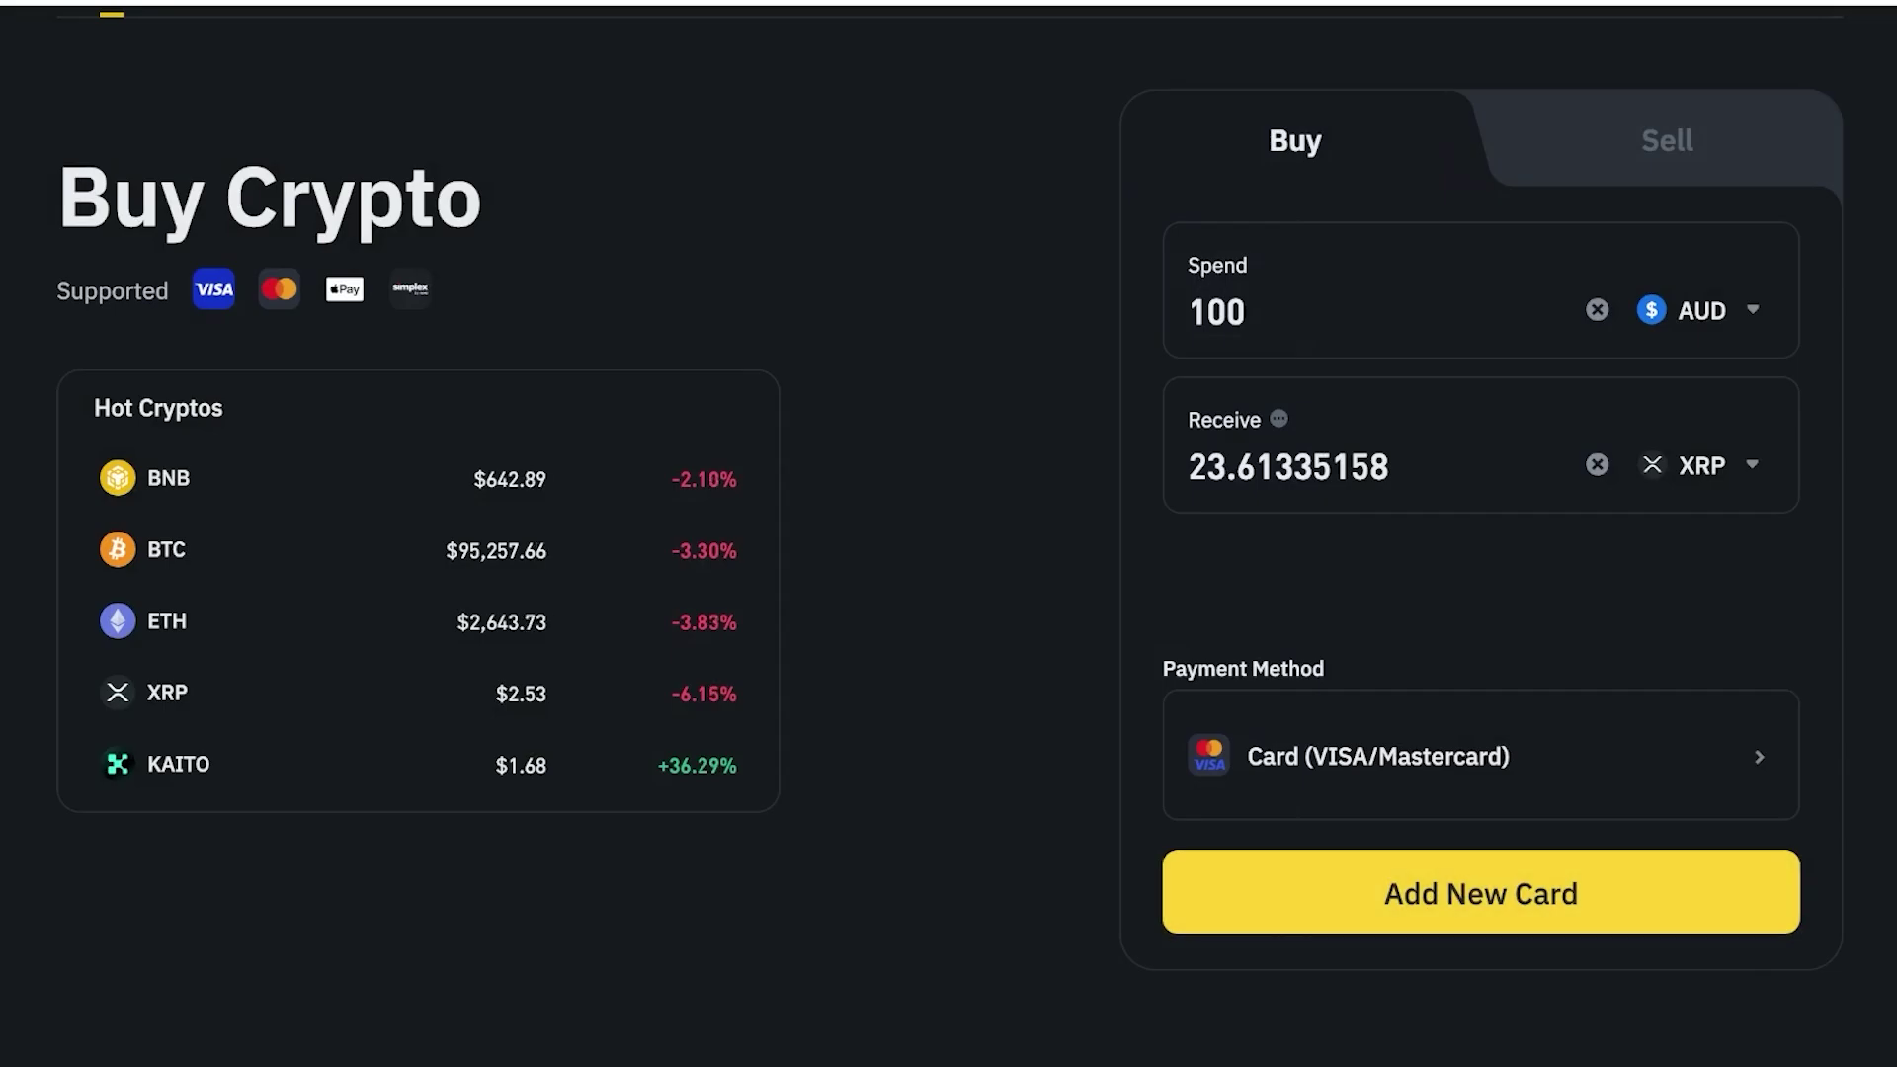
scroll(948, 544, up, 2)
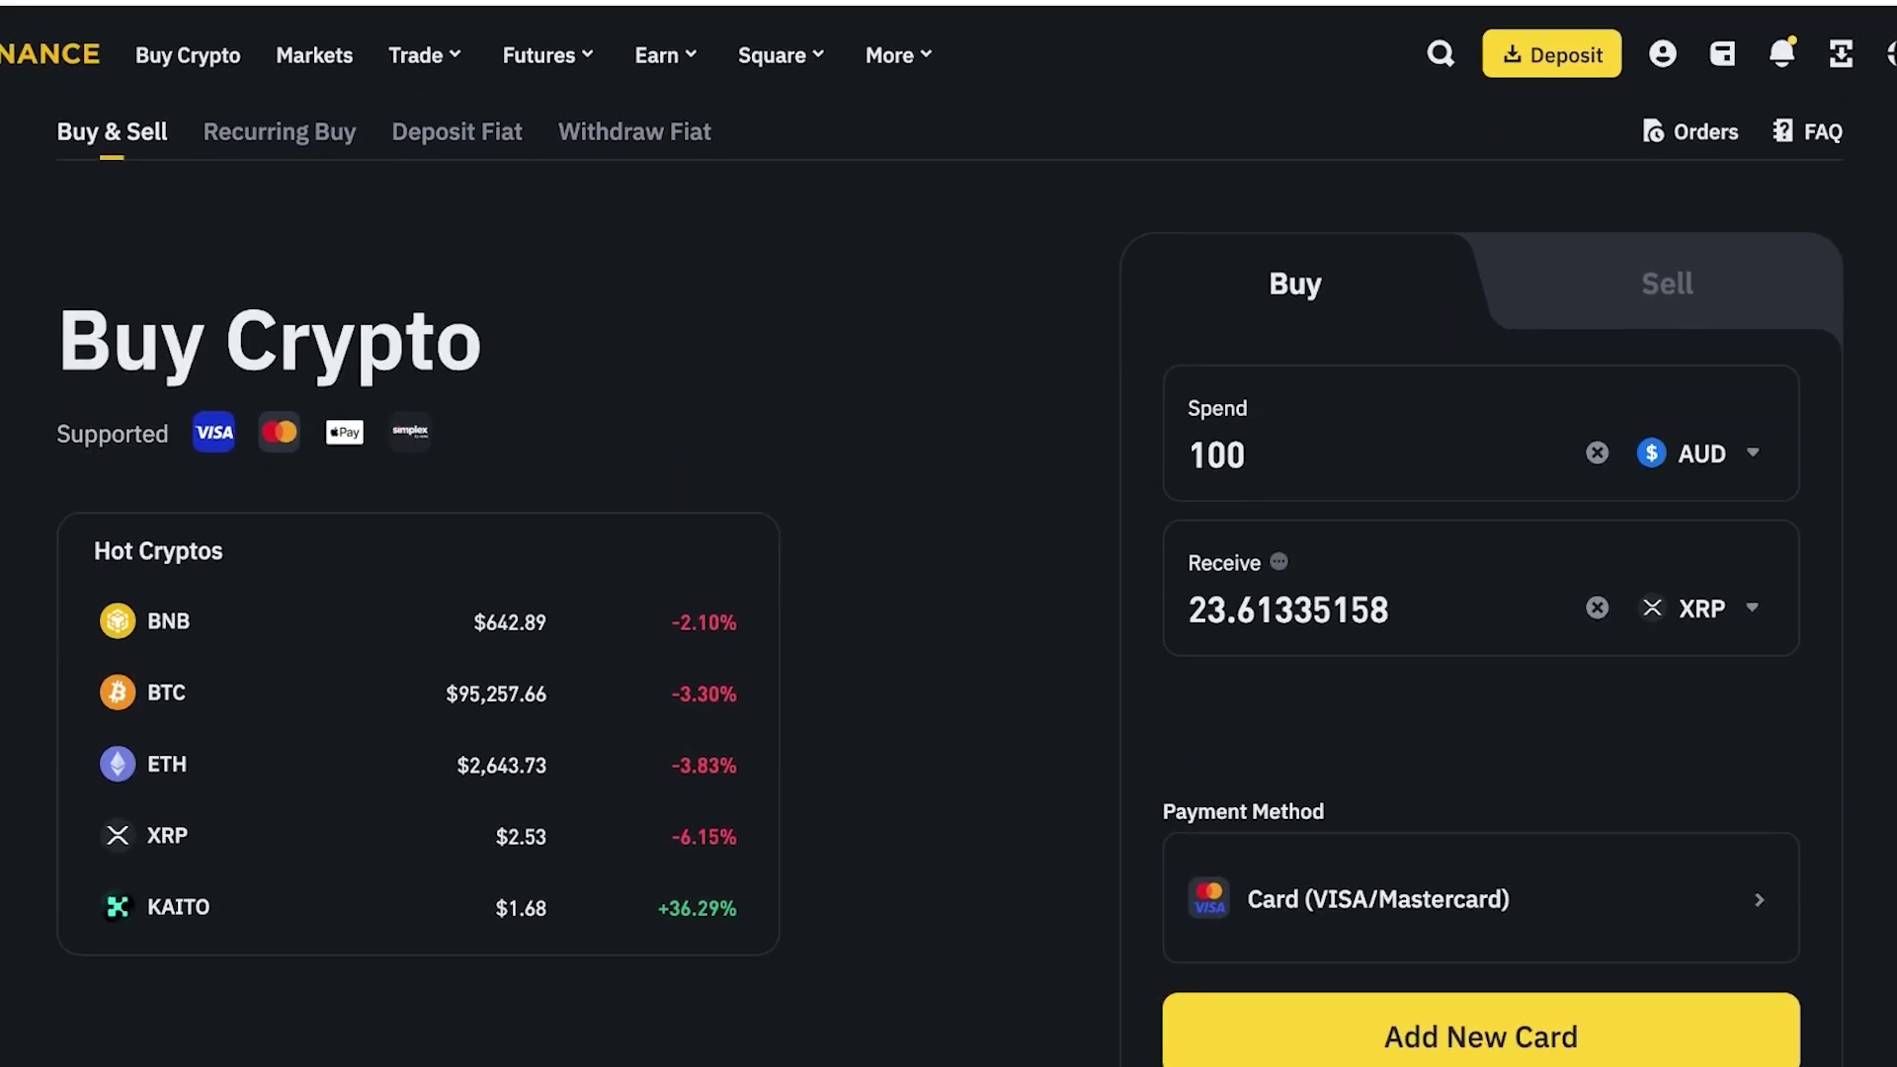
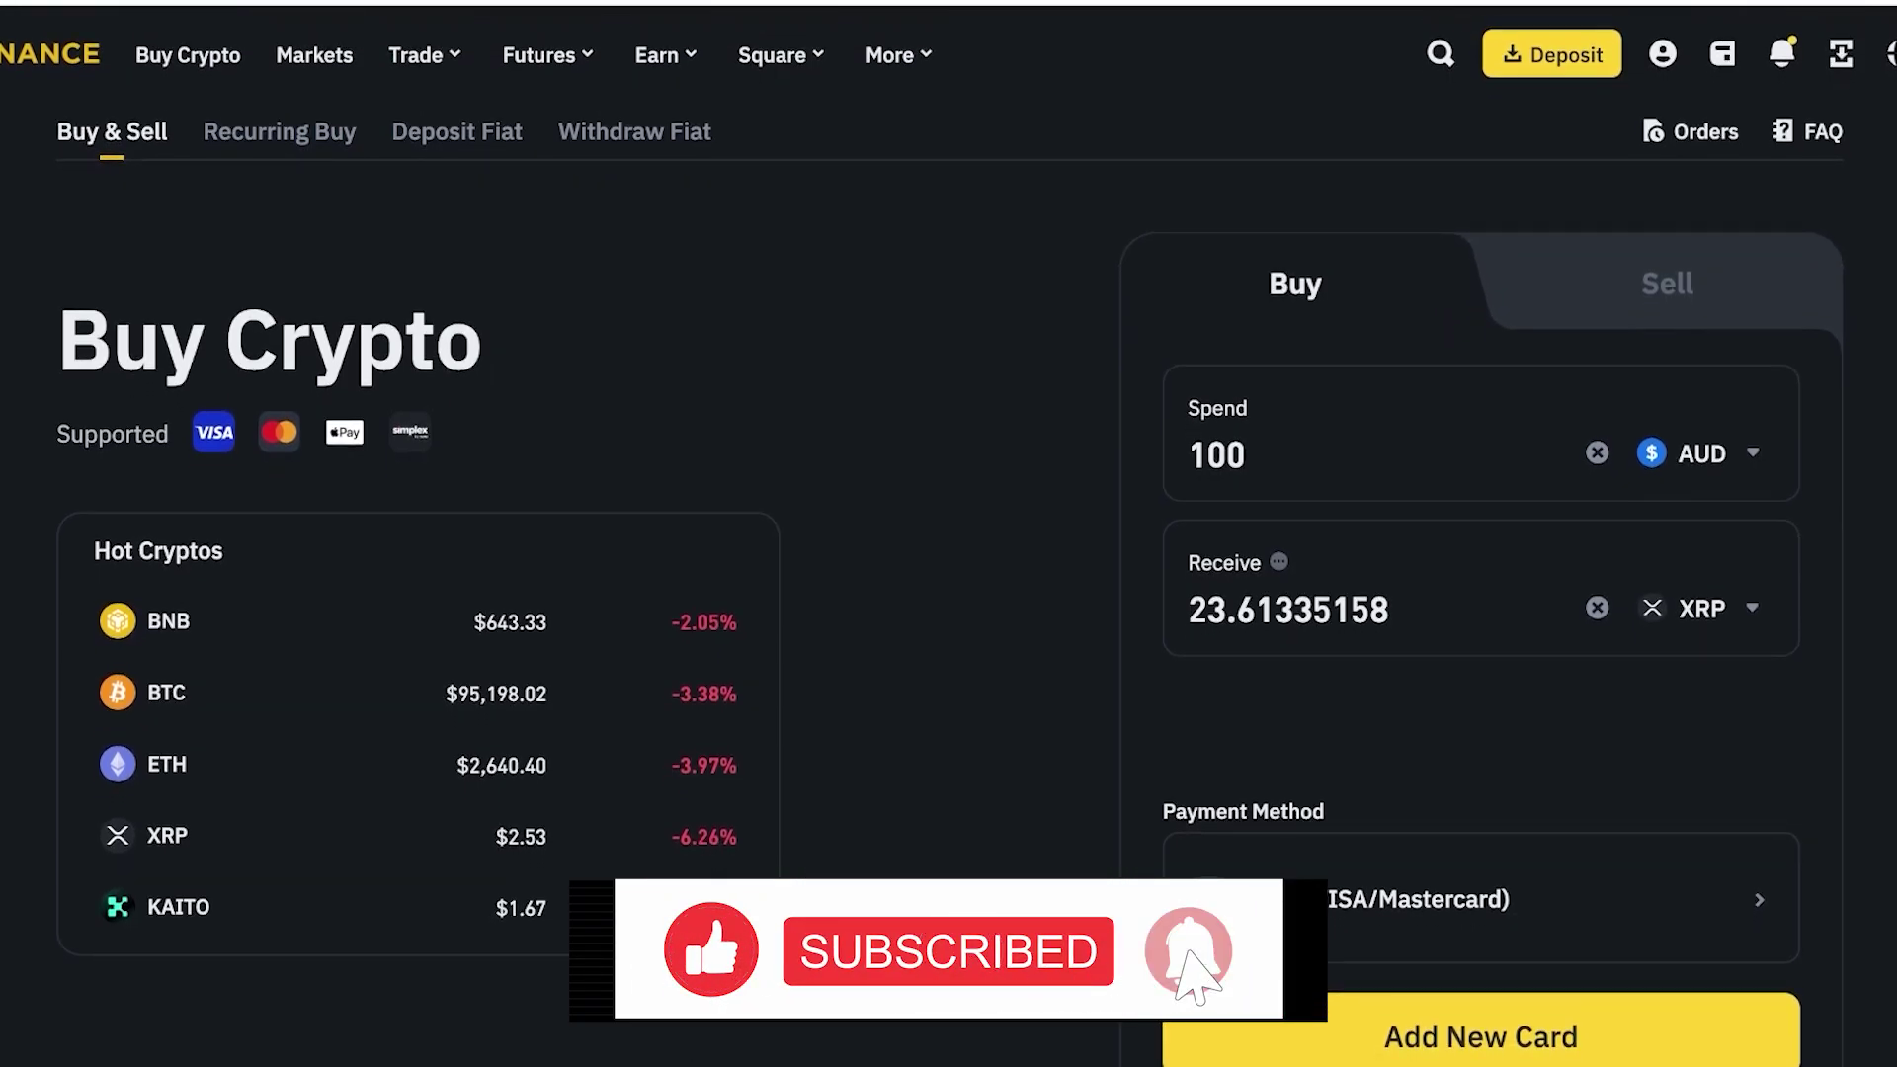
Switch to selling crypto, check the available receive methods and close the list without changing the method
click(1667, 284)
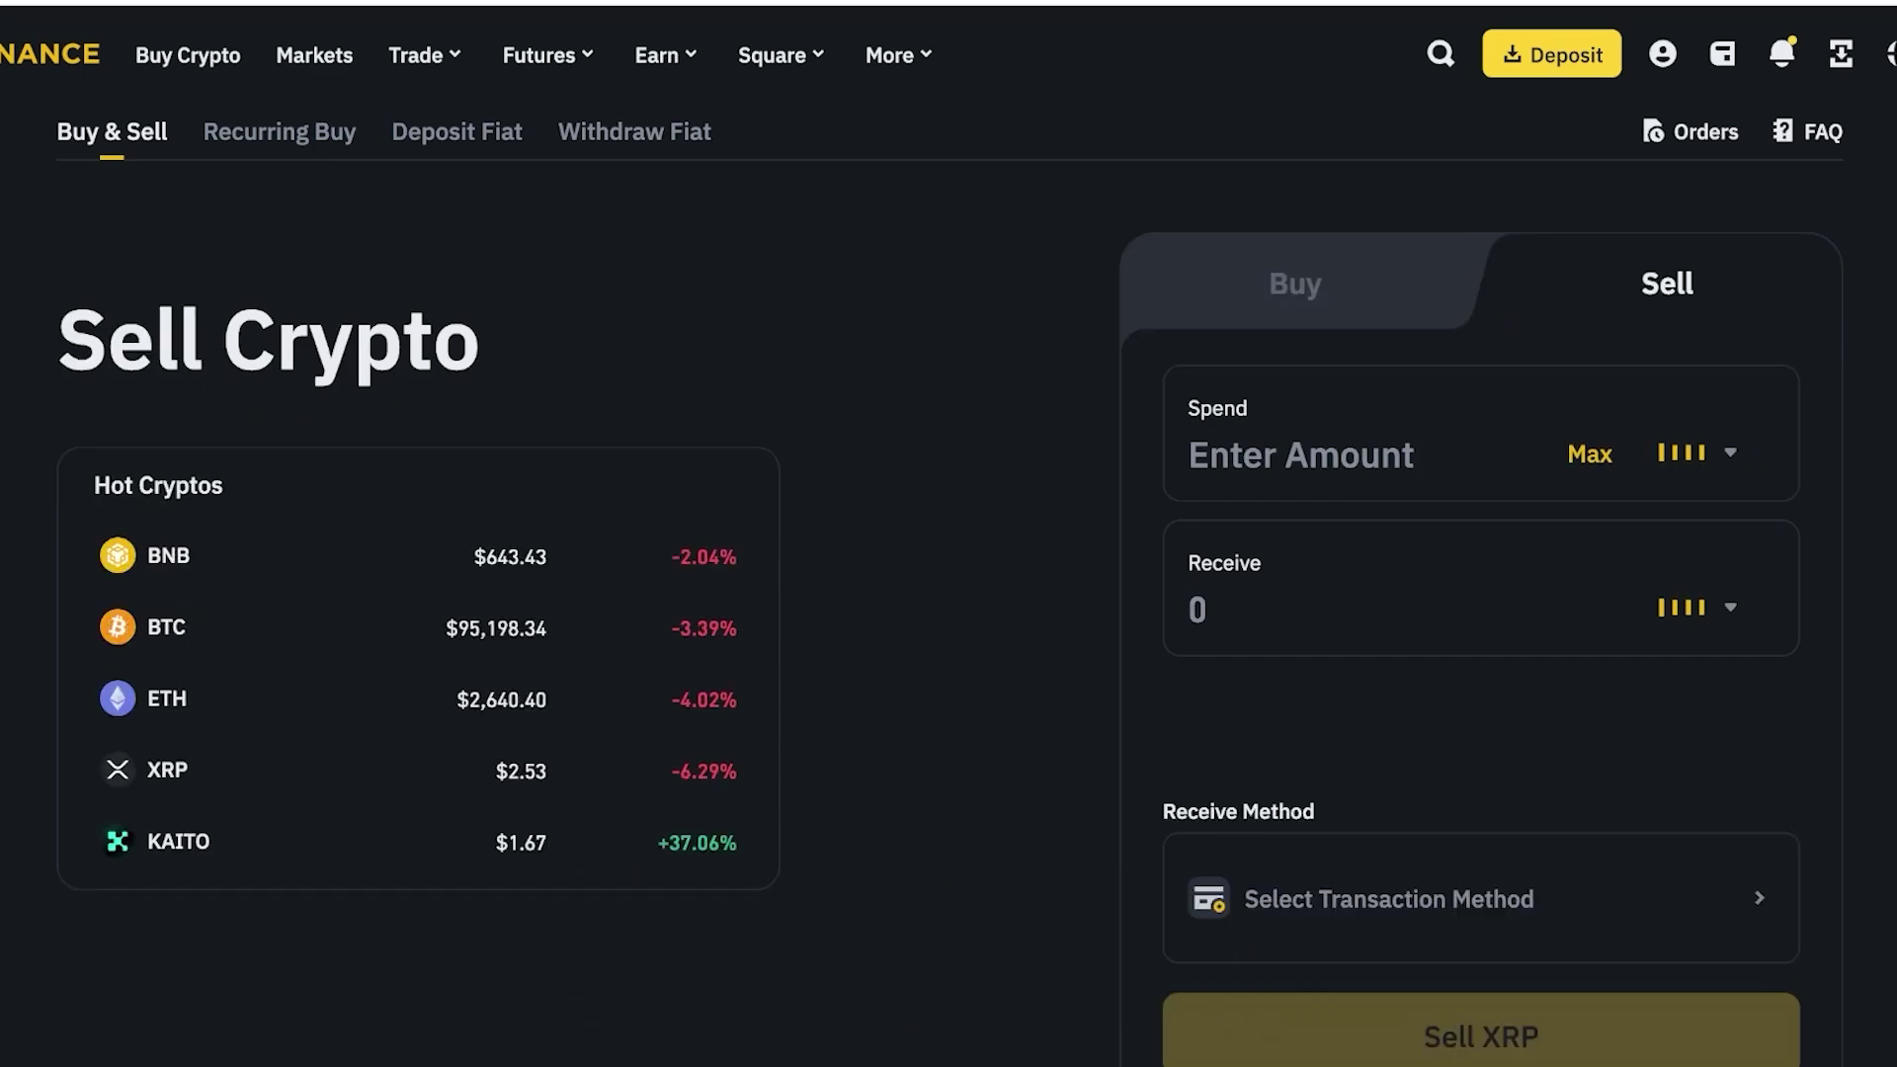
click(1384, 610)
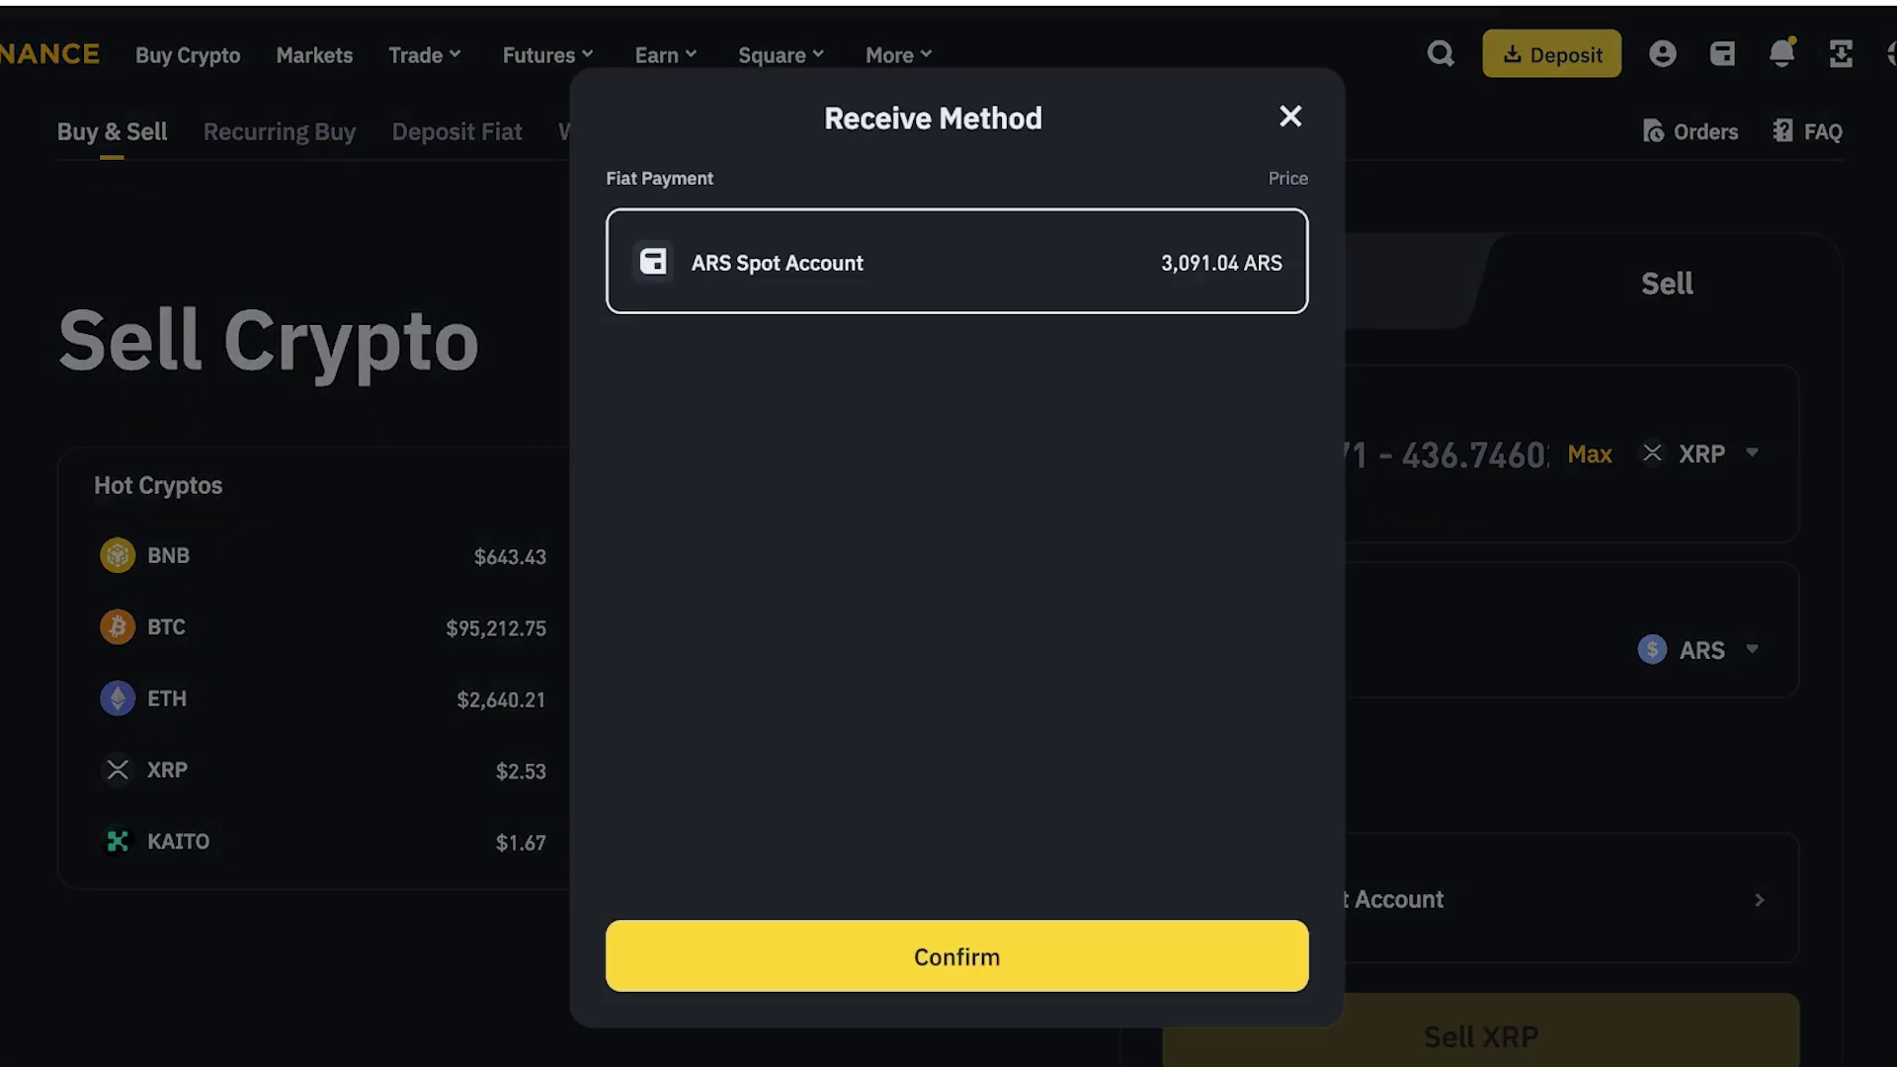
key(Escape)
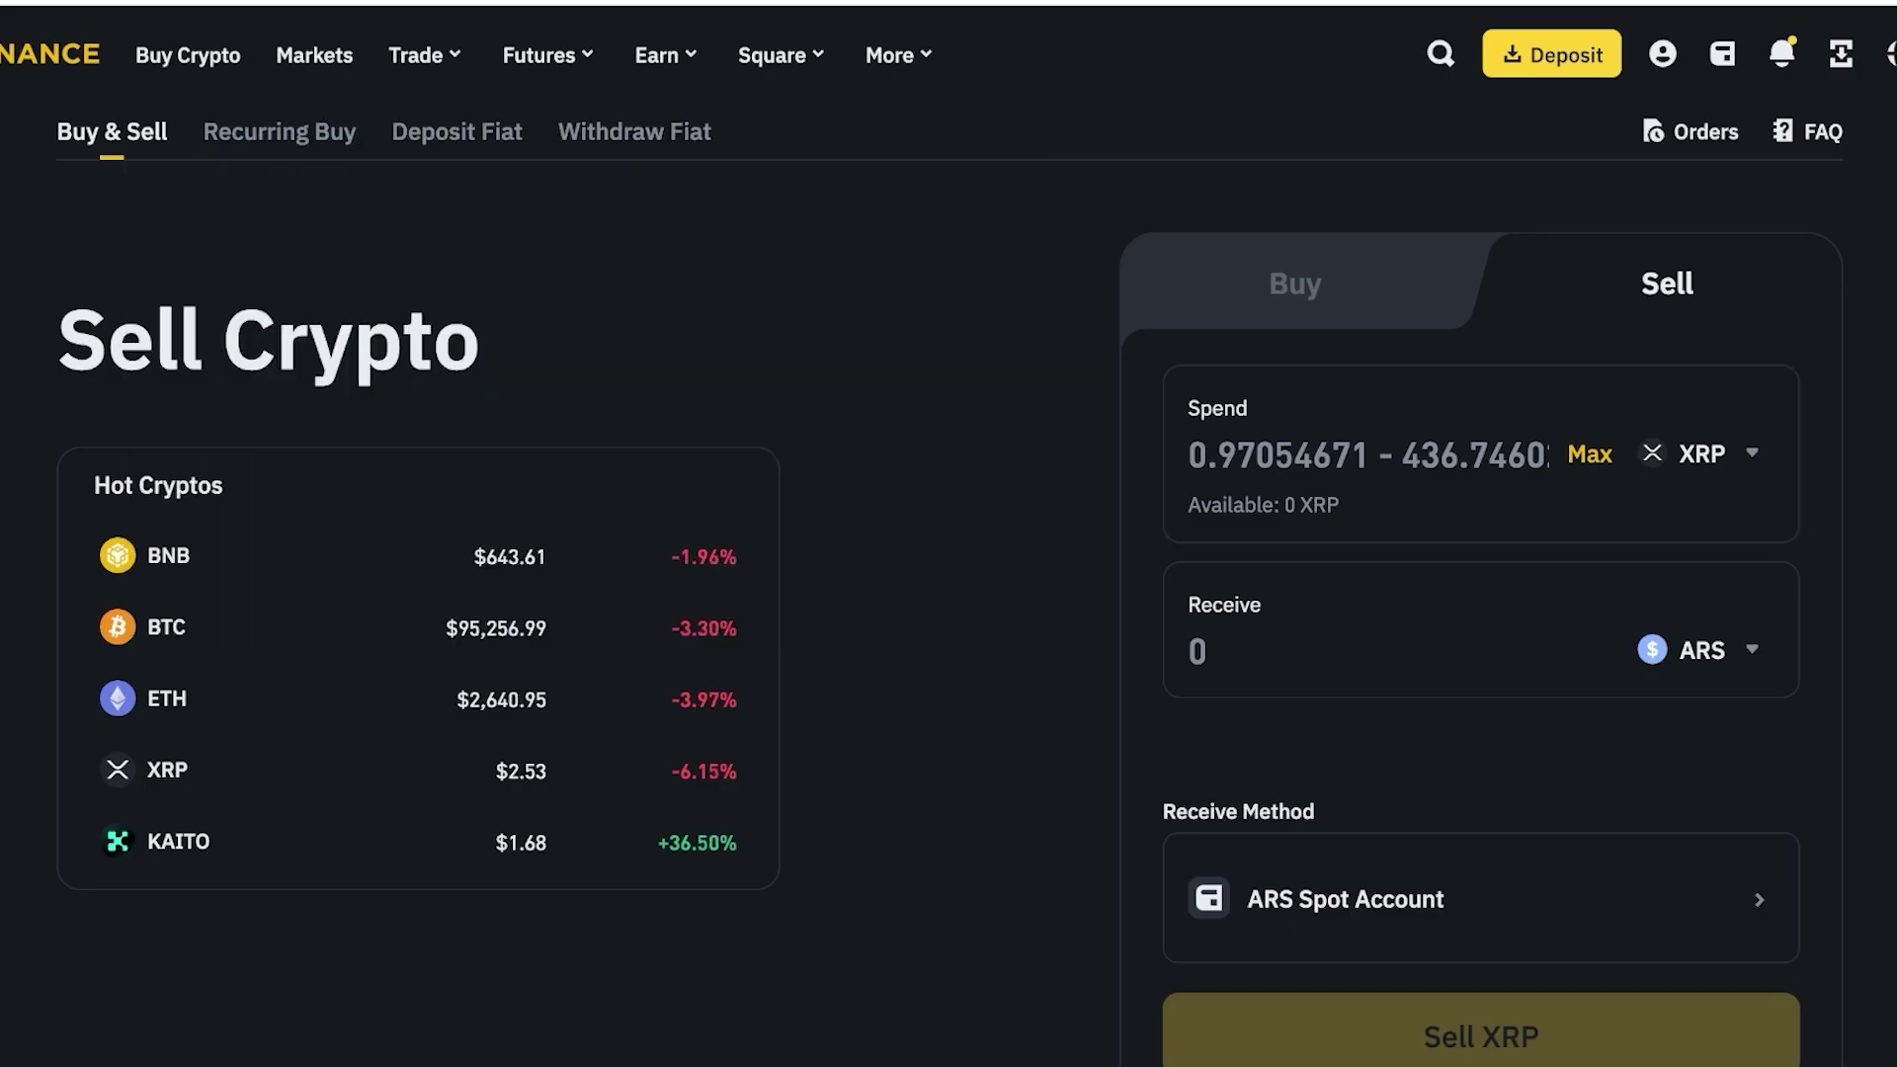
Open the Recurring Buy page and look over the asset, amount and repeat settings for creating a plan
click(280, 131)
scroll(948, 534, down, 1)
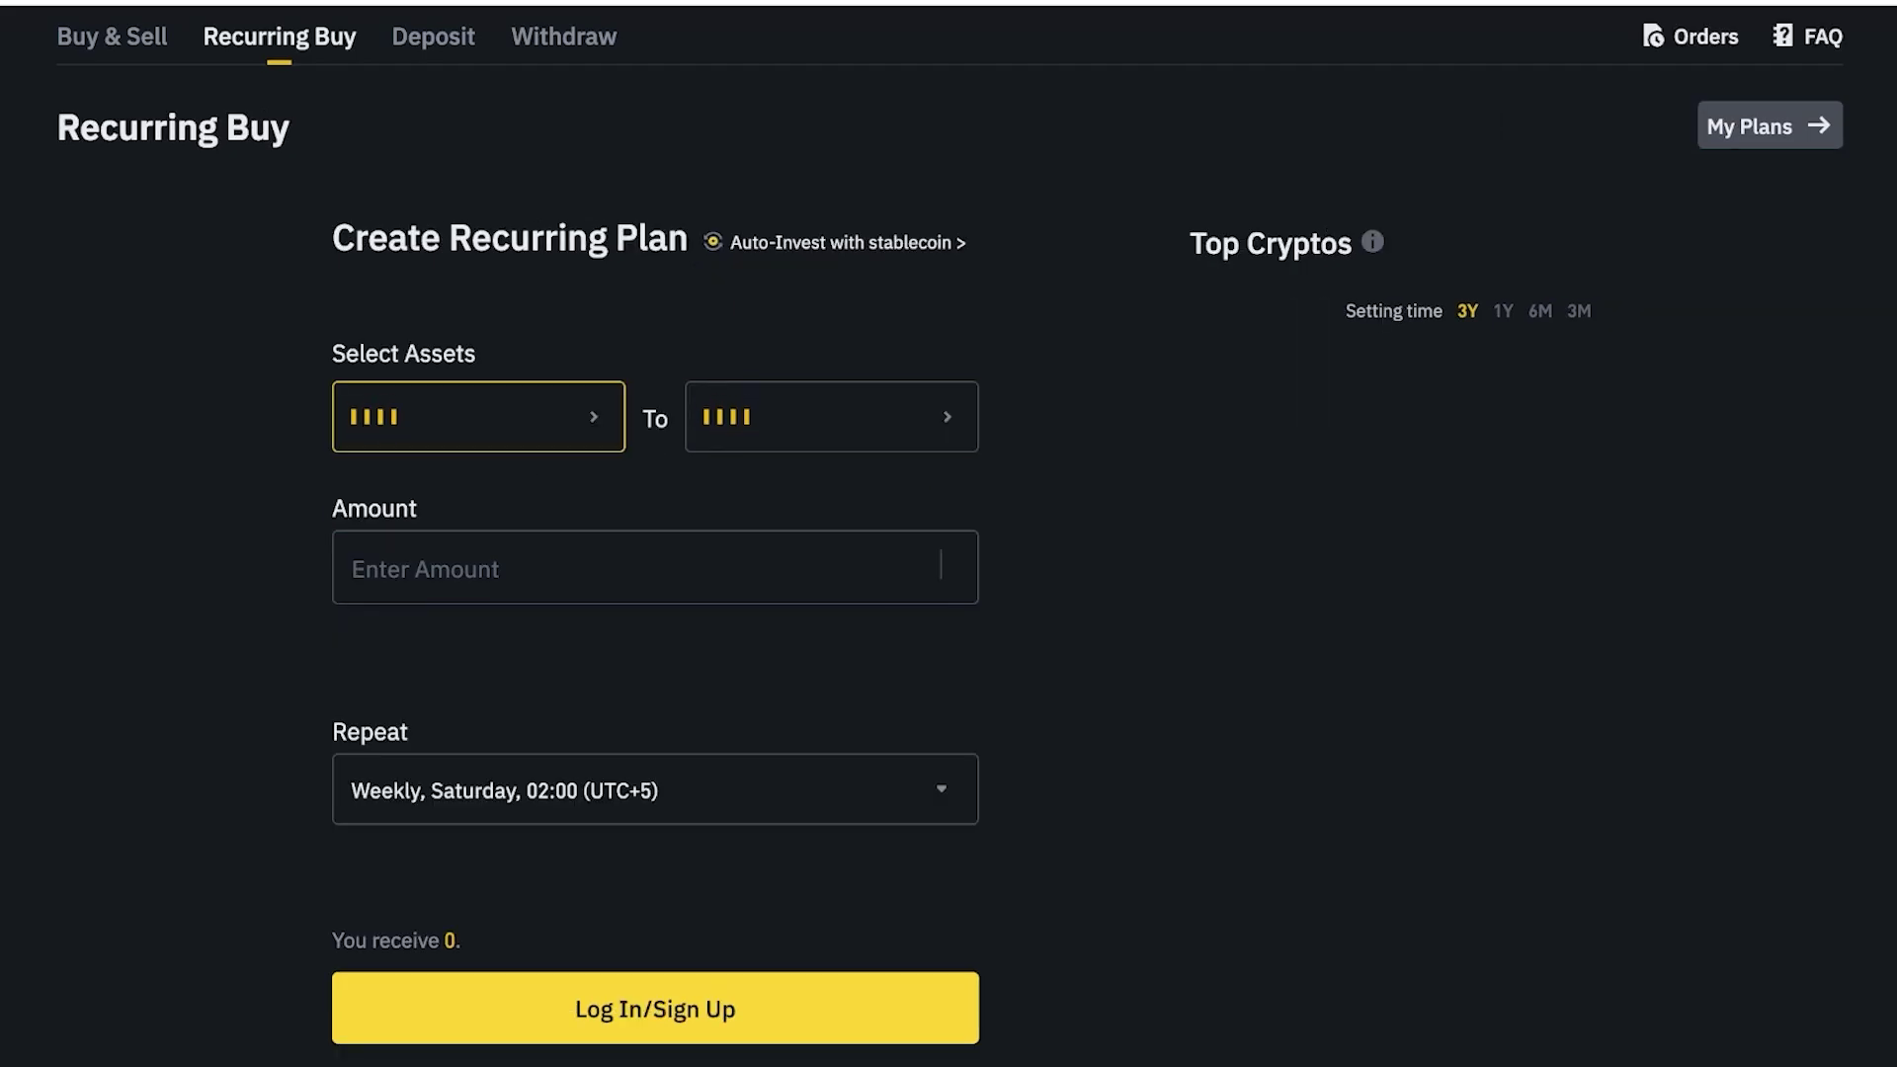
click(832, 417)
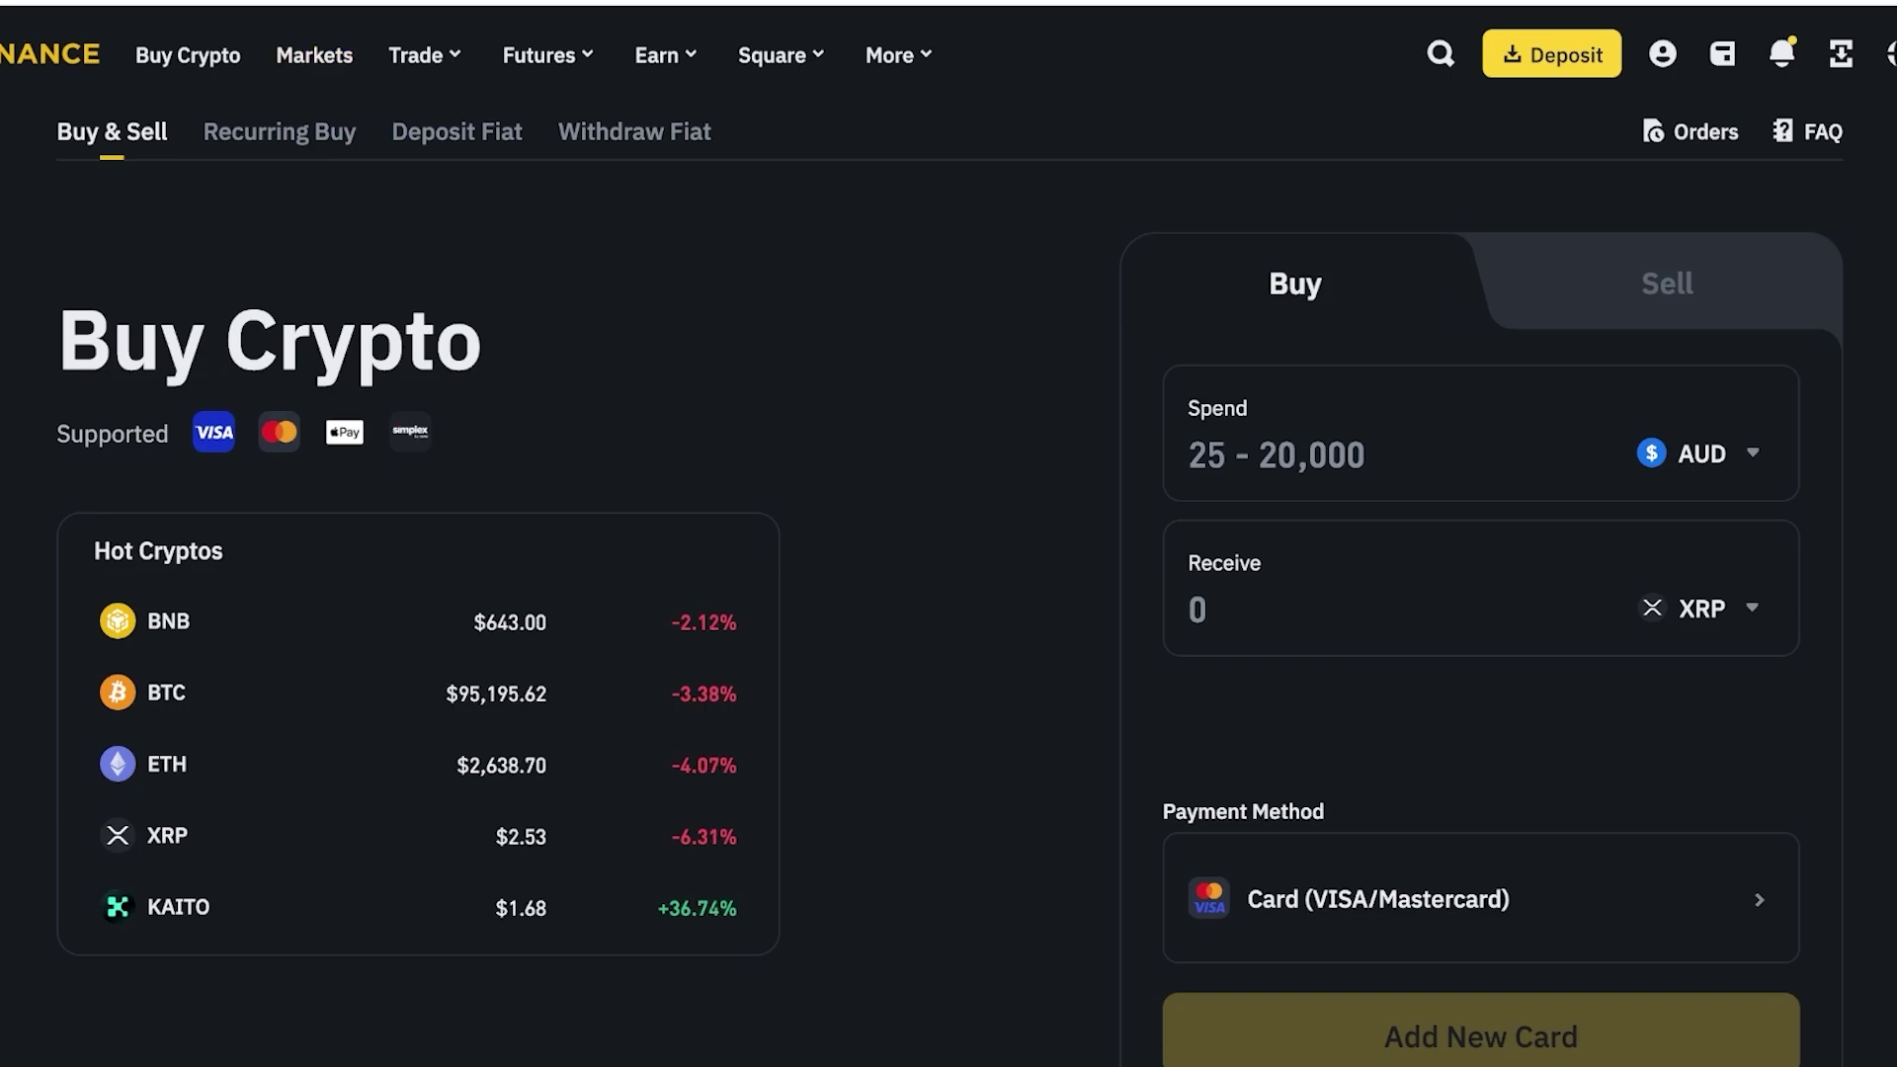
scroll(949, 533, down, 1)
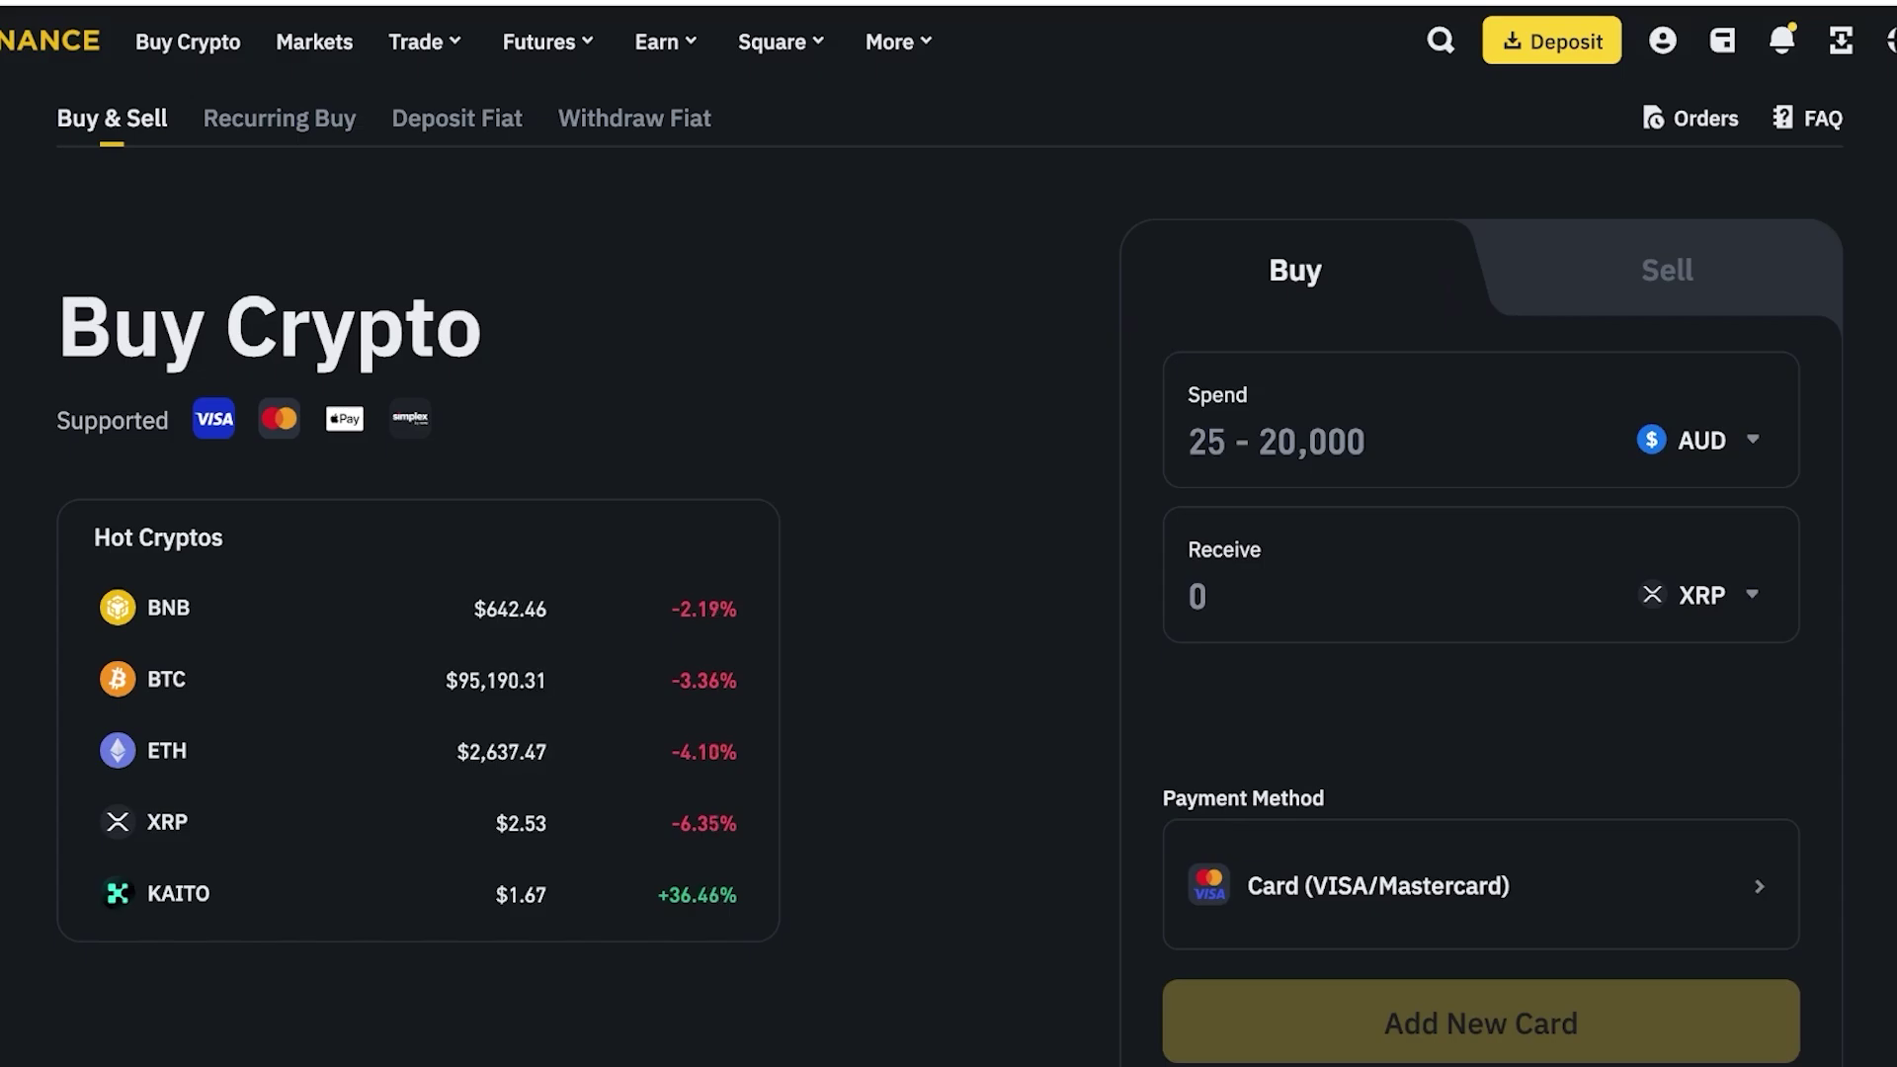
scroll(949, 534, down, 3)
scroll(949, 534, up, 3)
scroll(949, 534, down, 1)
scroll(948, 534, up, 1)
scroll(949, 534, down, 1)
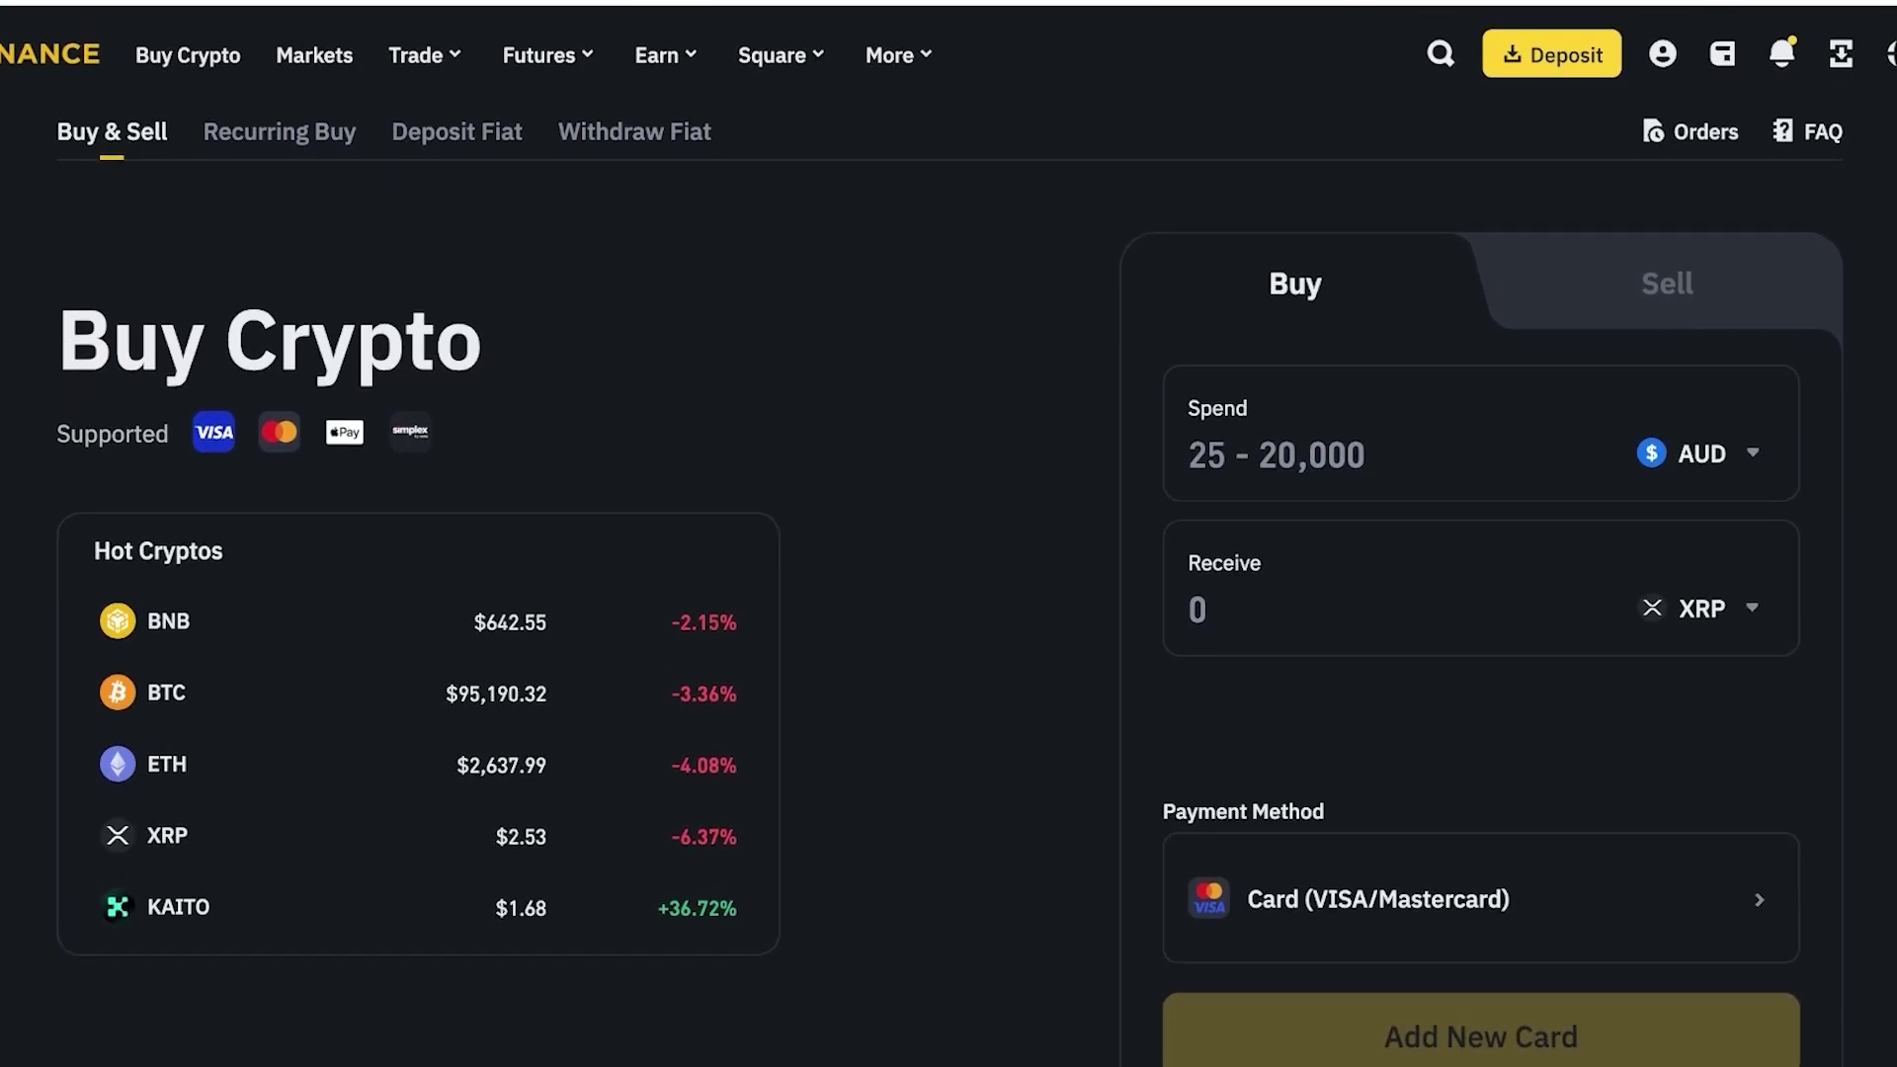
click(1275, 455)
Open the Spot trading page and look over the DOGE/USDT daily price chart
mouse_move(424, 55)
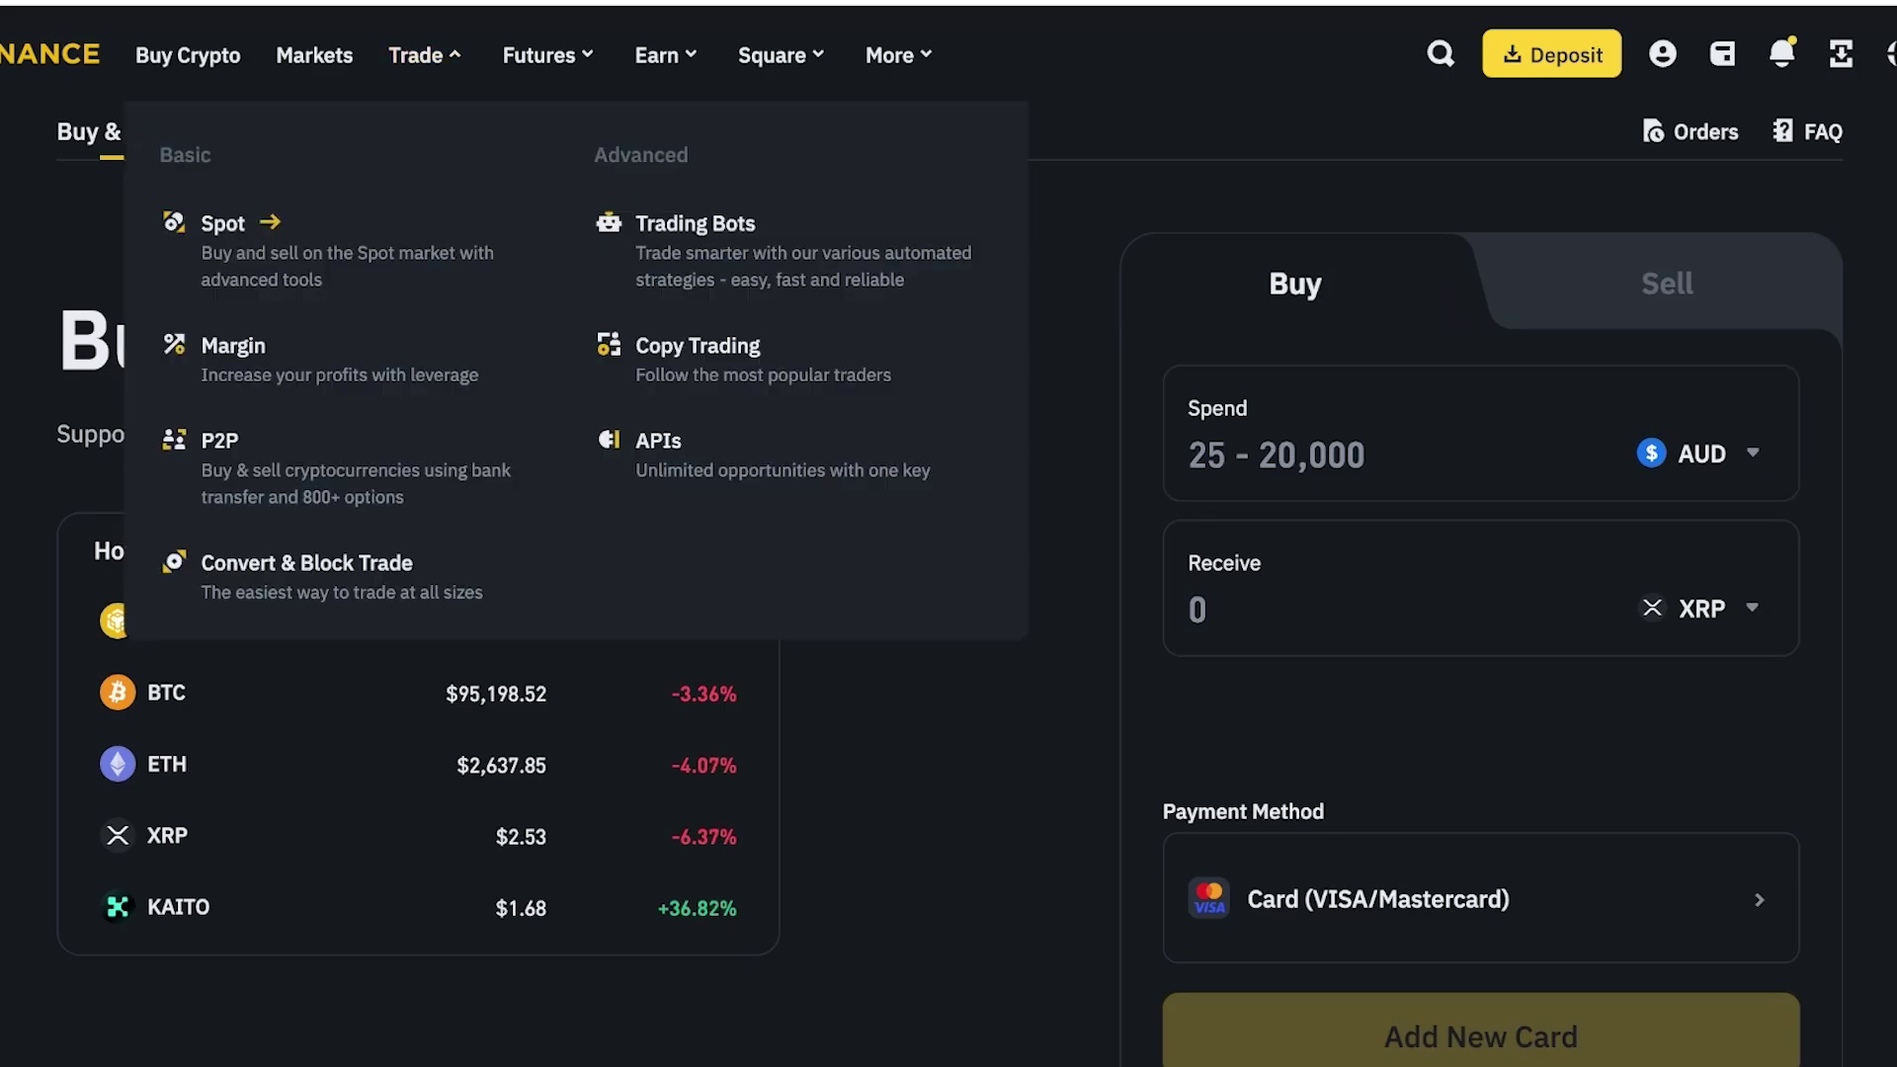
click(224, 224)
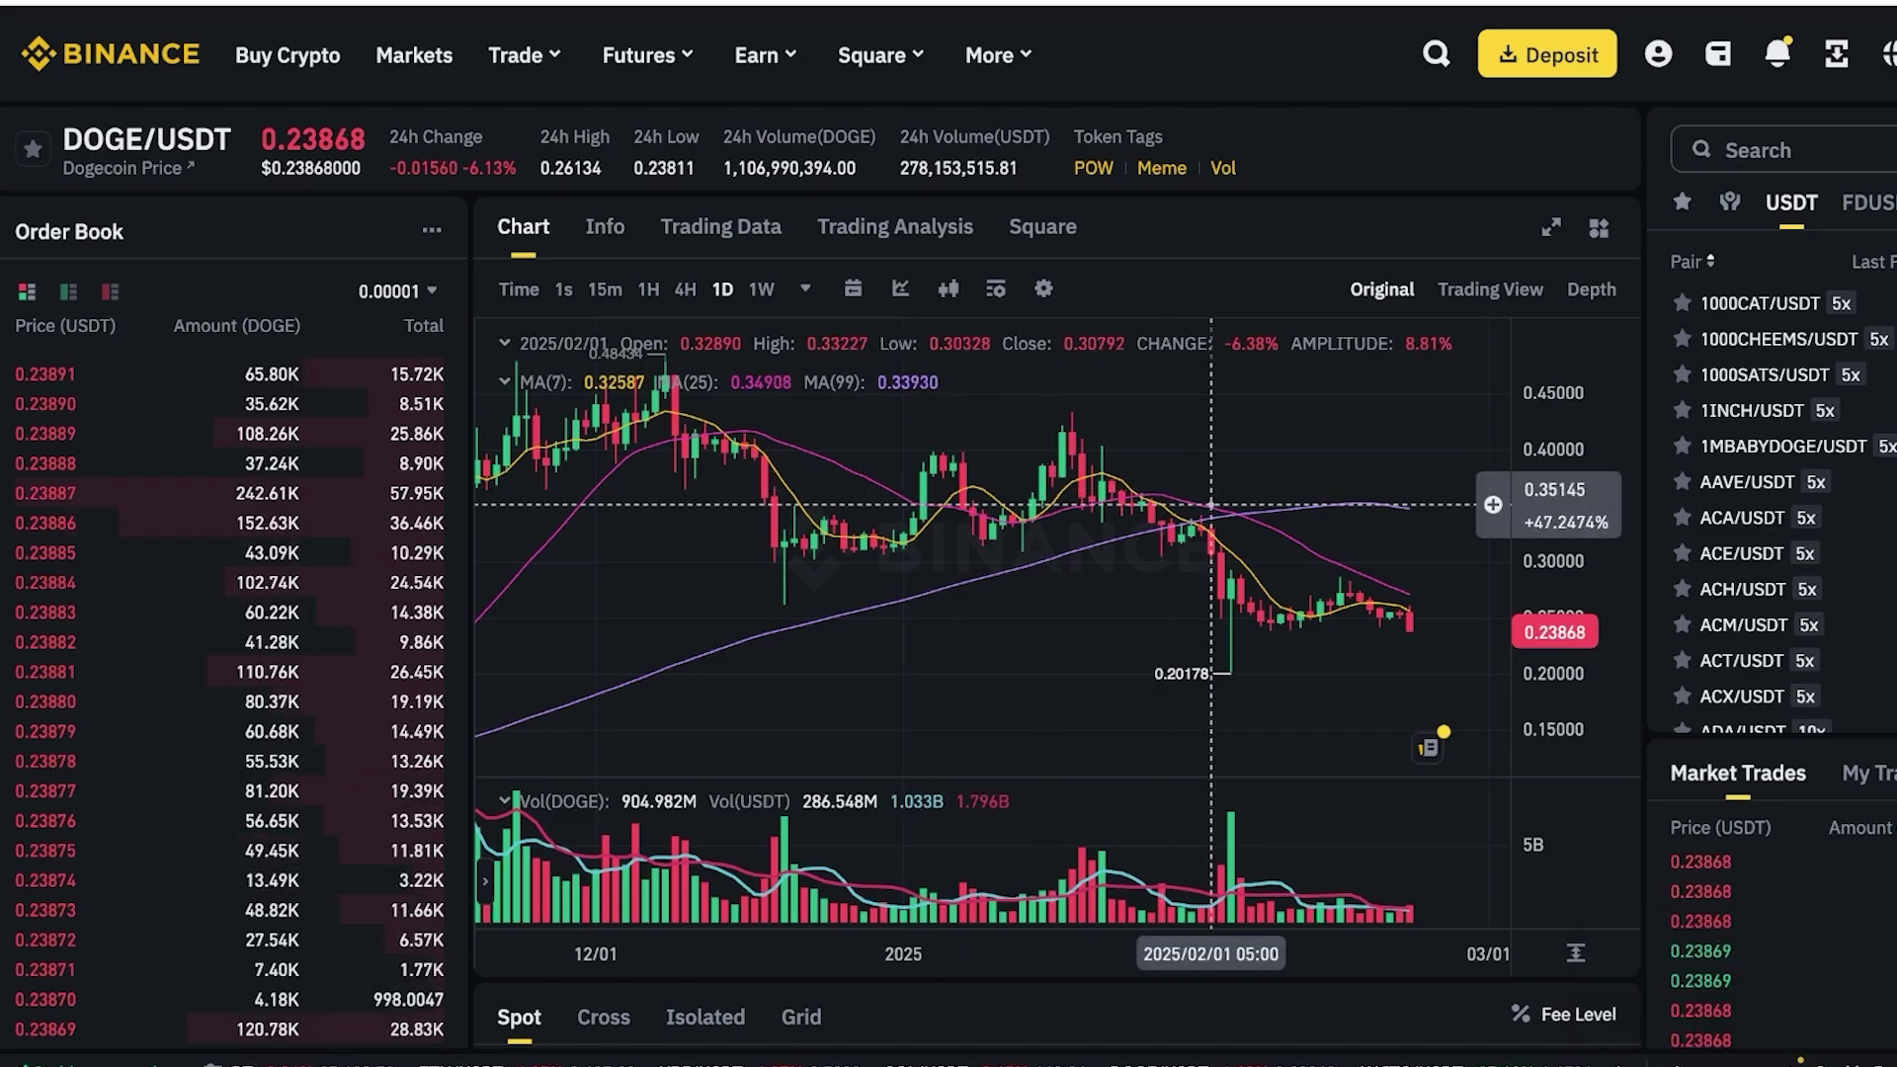
scroll(1211, 505, down, 1)
scroll(1213, 505, right, 1)
scroll(1215, 504, down, 5)
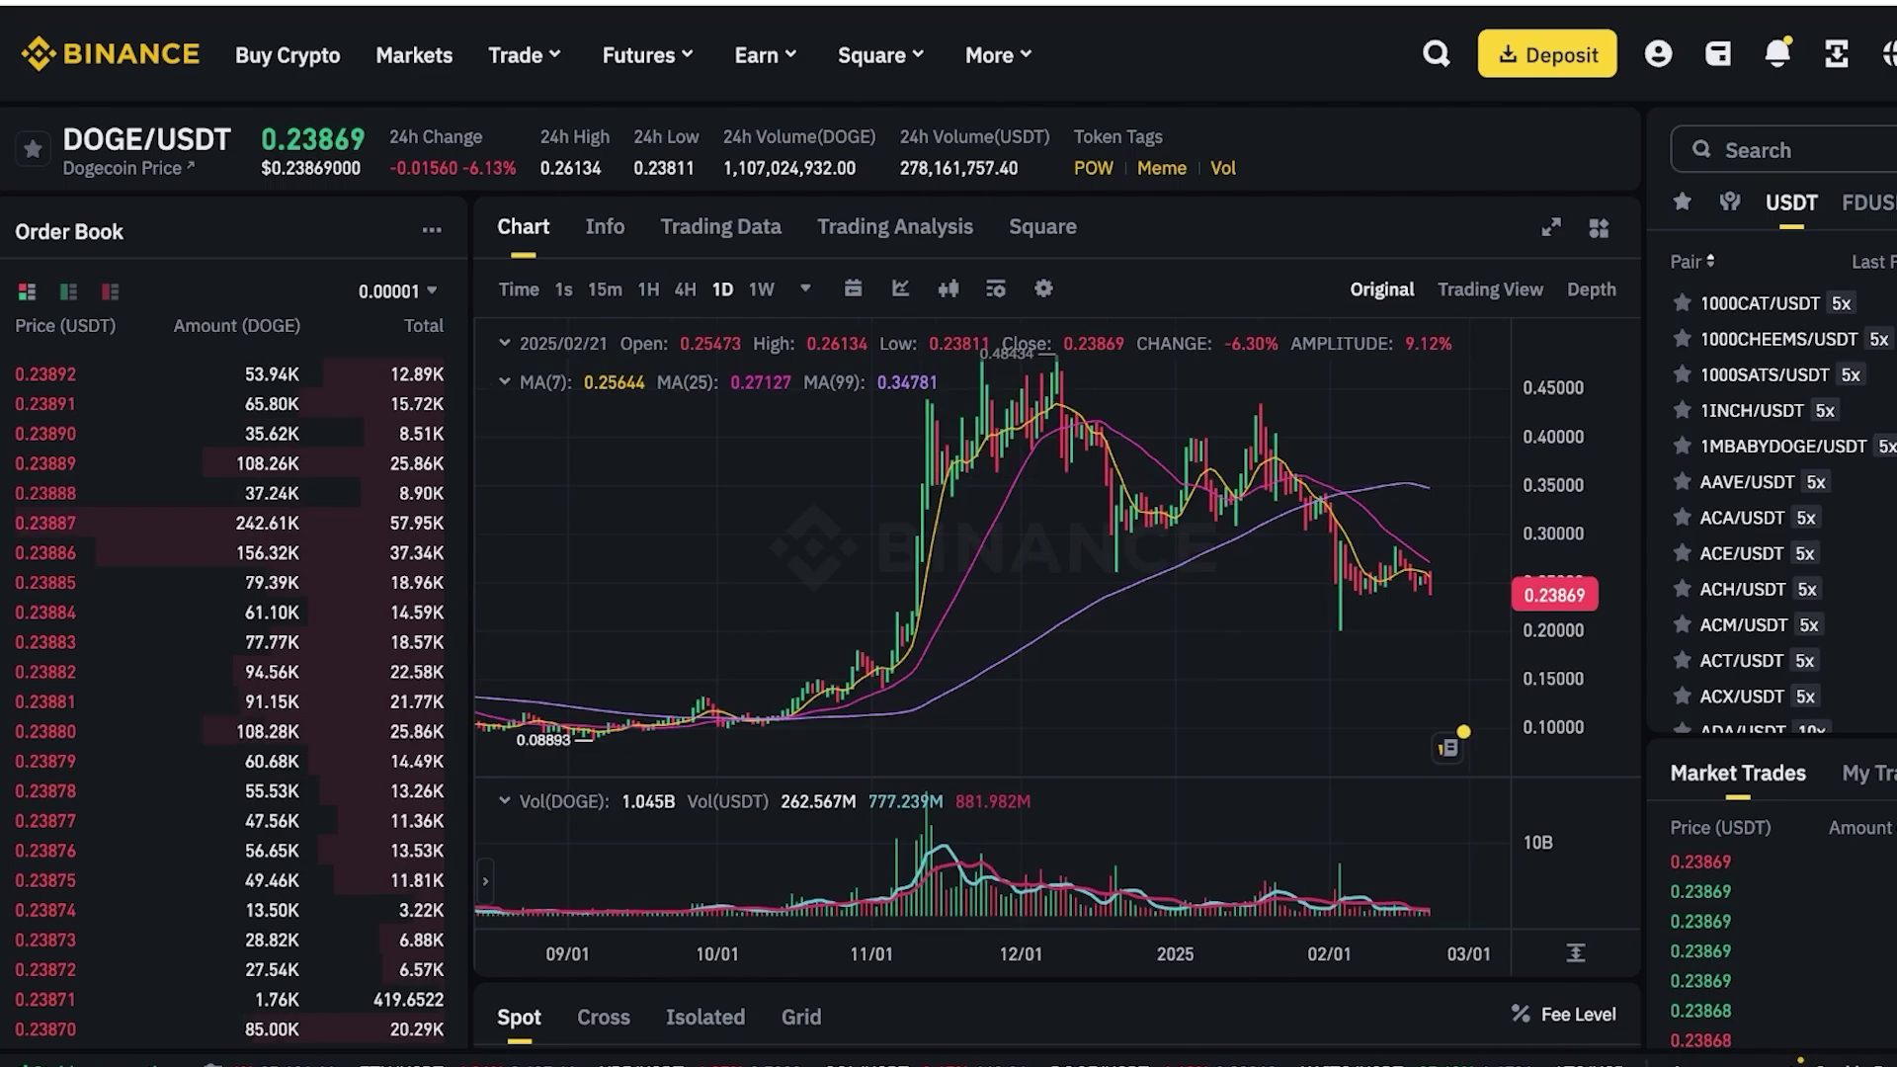
Switch the DOGE/USDT chart to the 1W interval and examine its price history
click(761, 290)
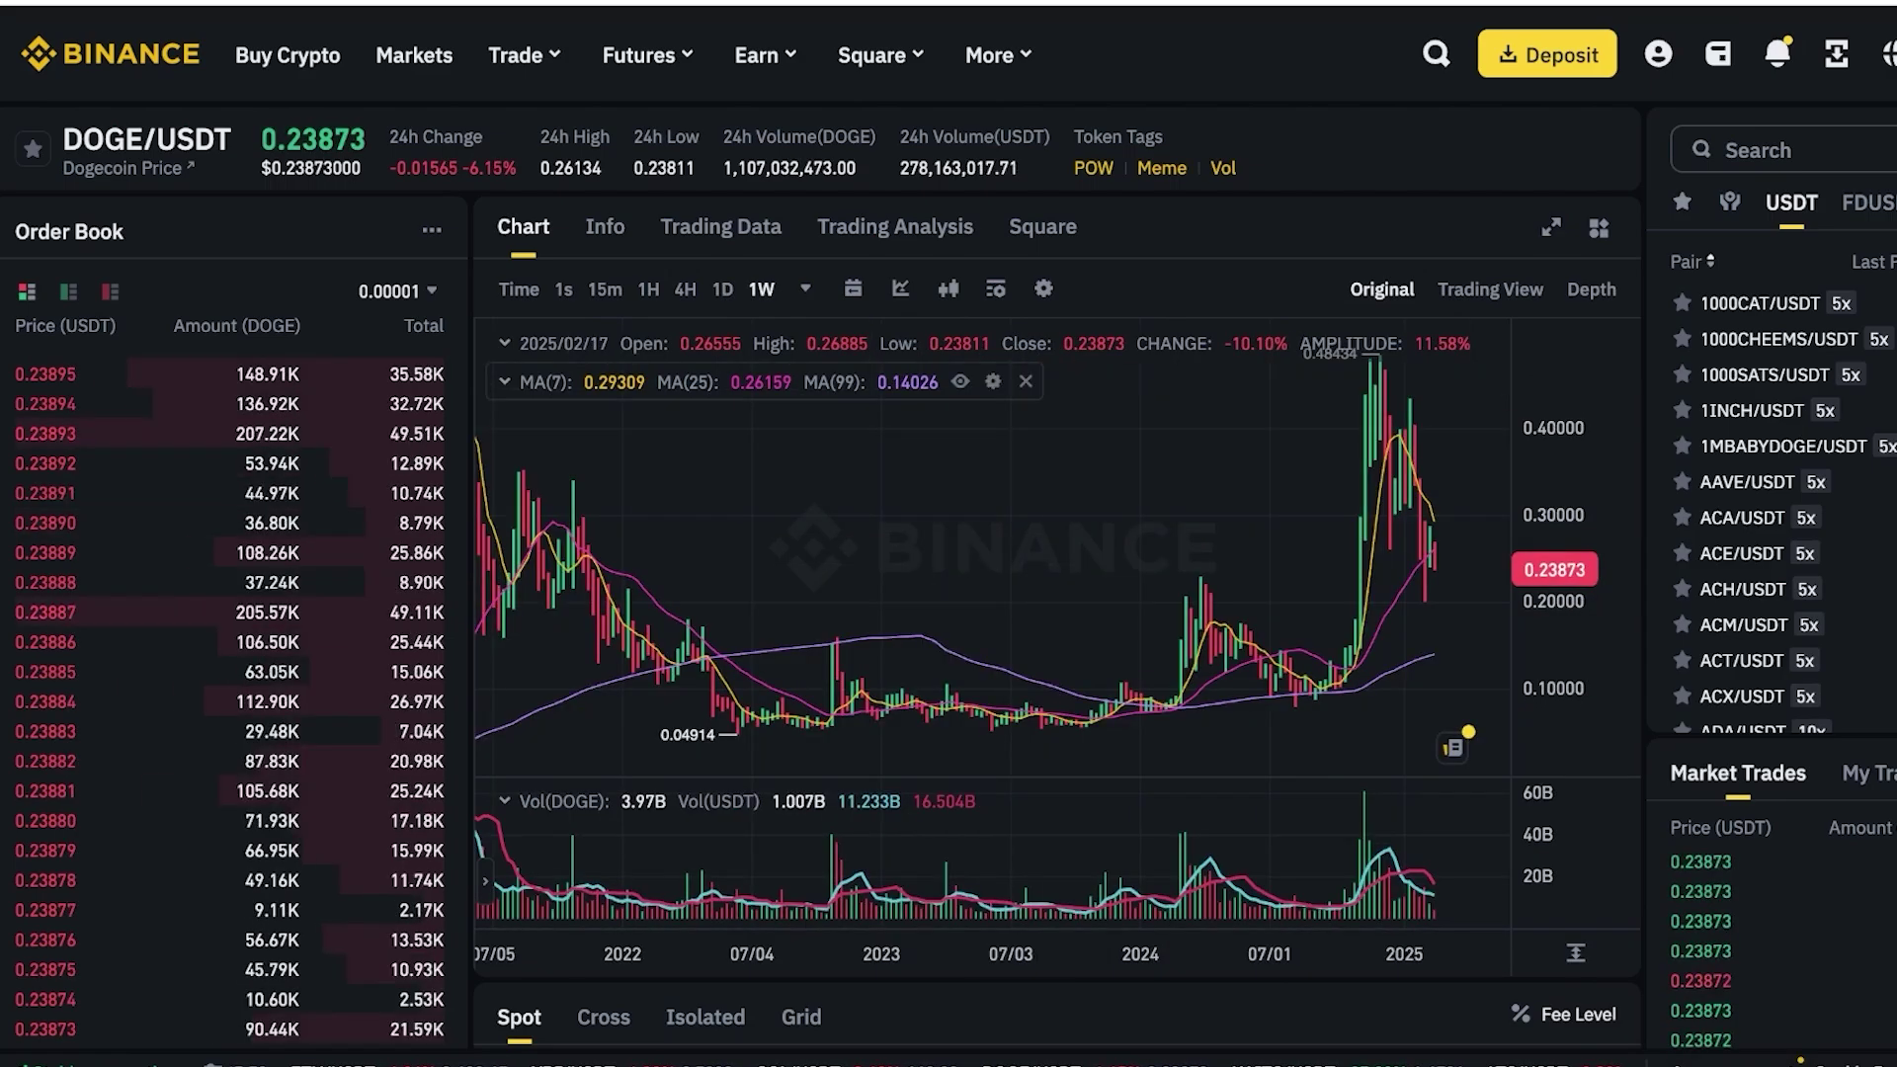
scroll(1051, 581, down, 5)
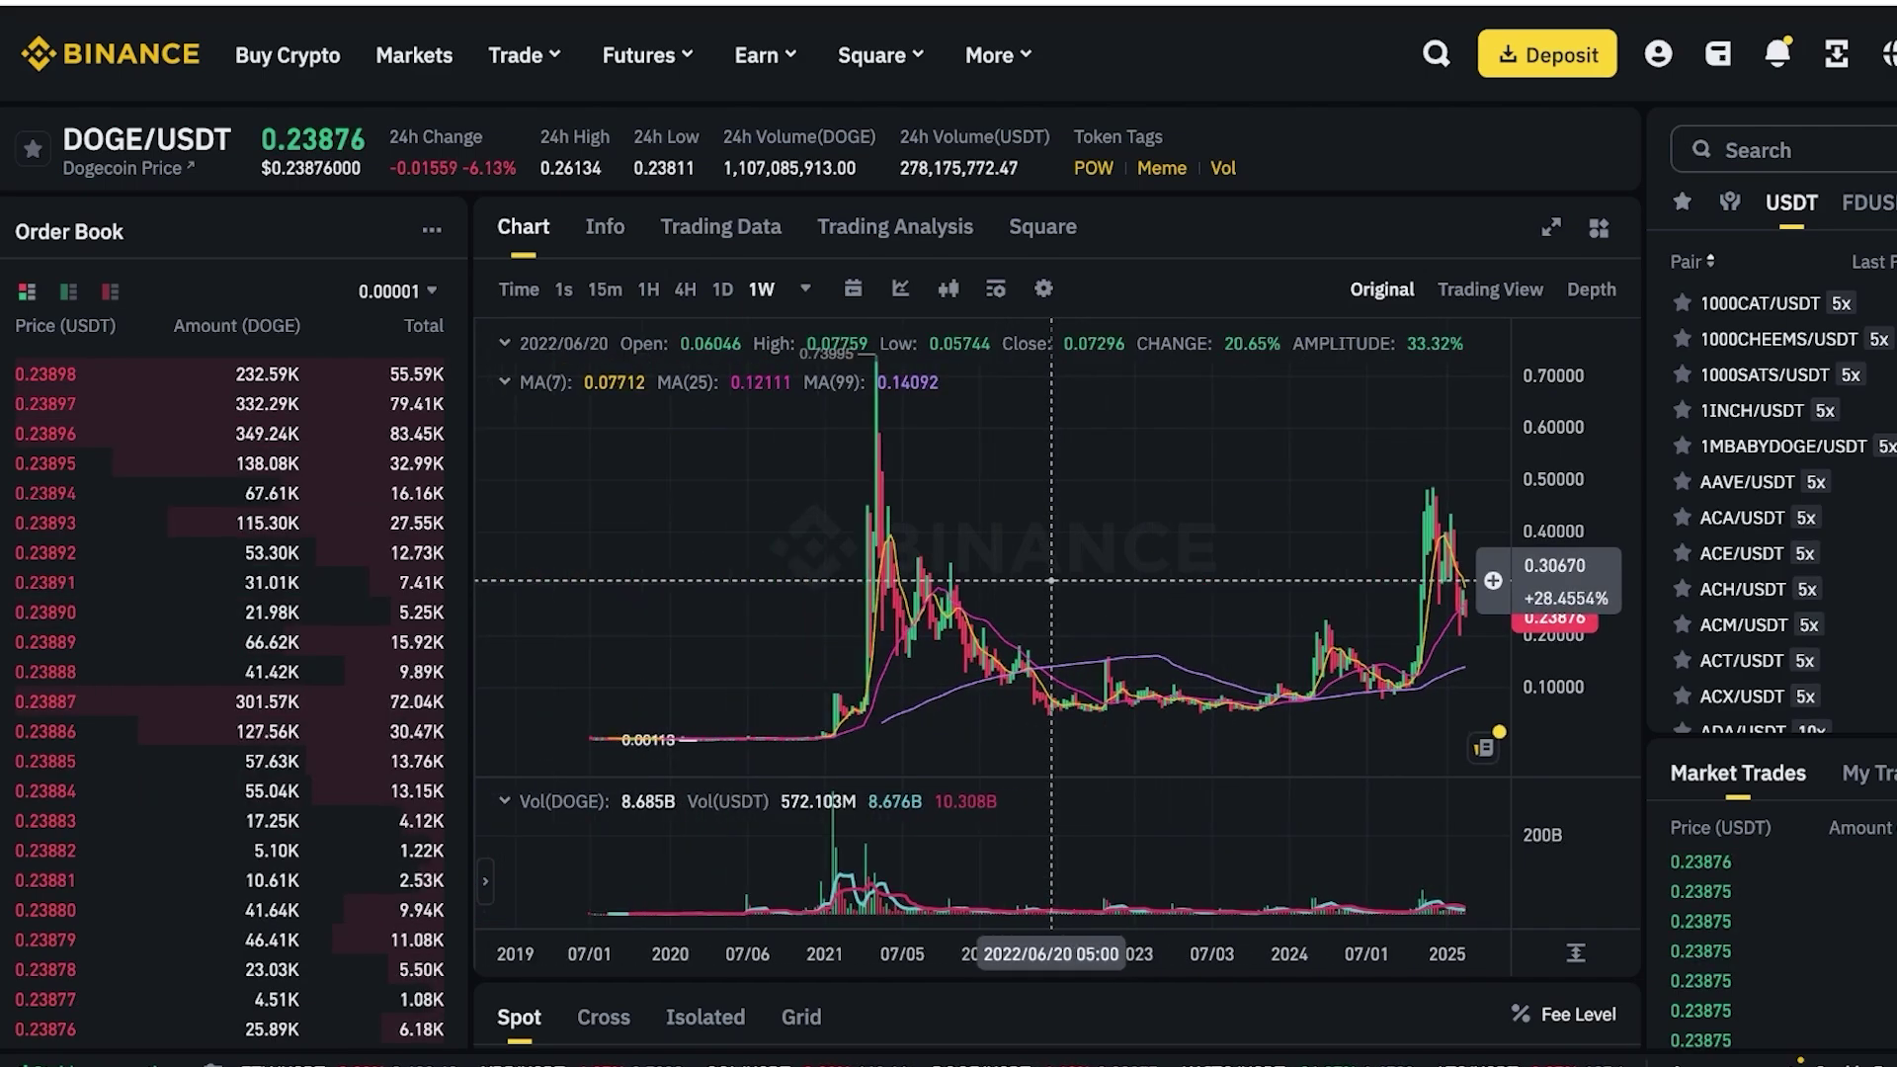
scroll(1050, 581, up, 5)
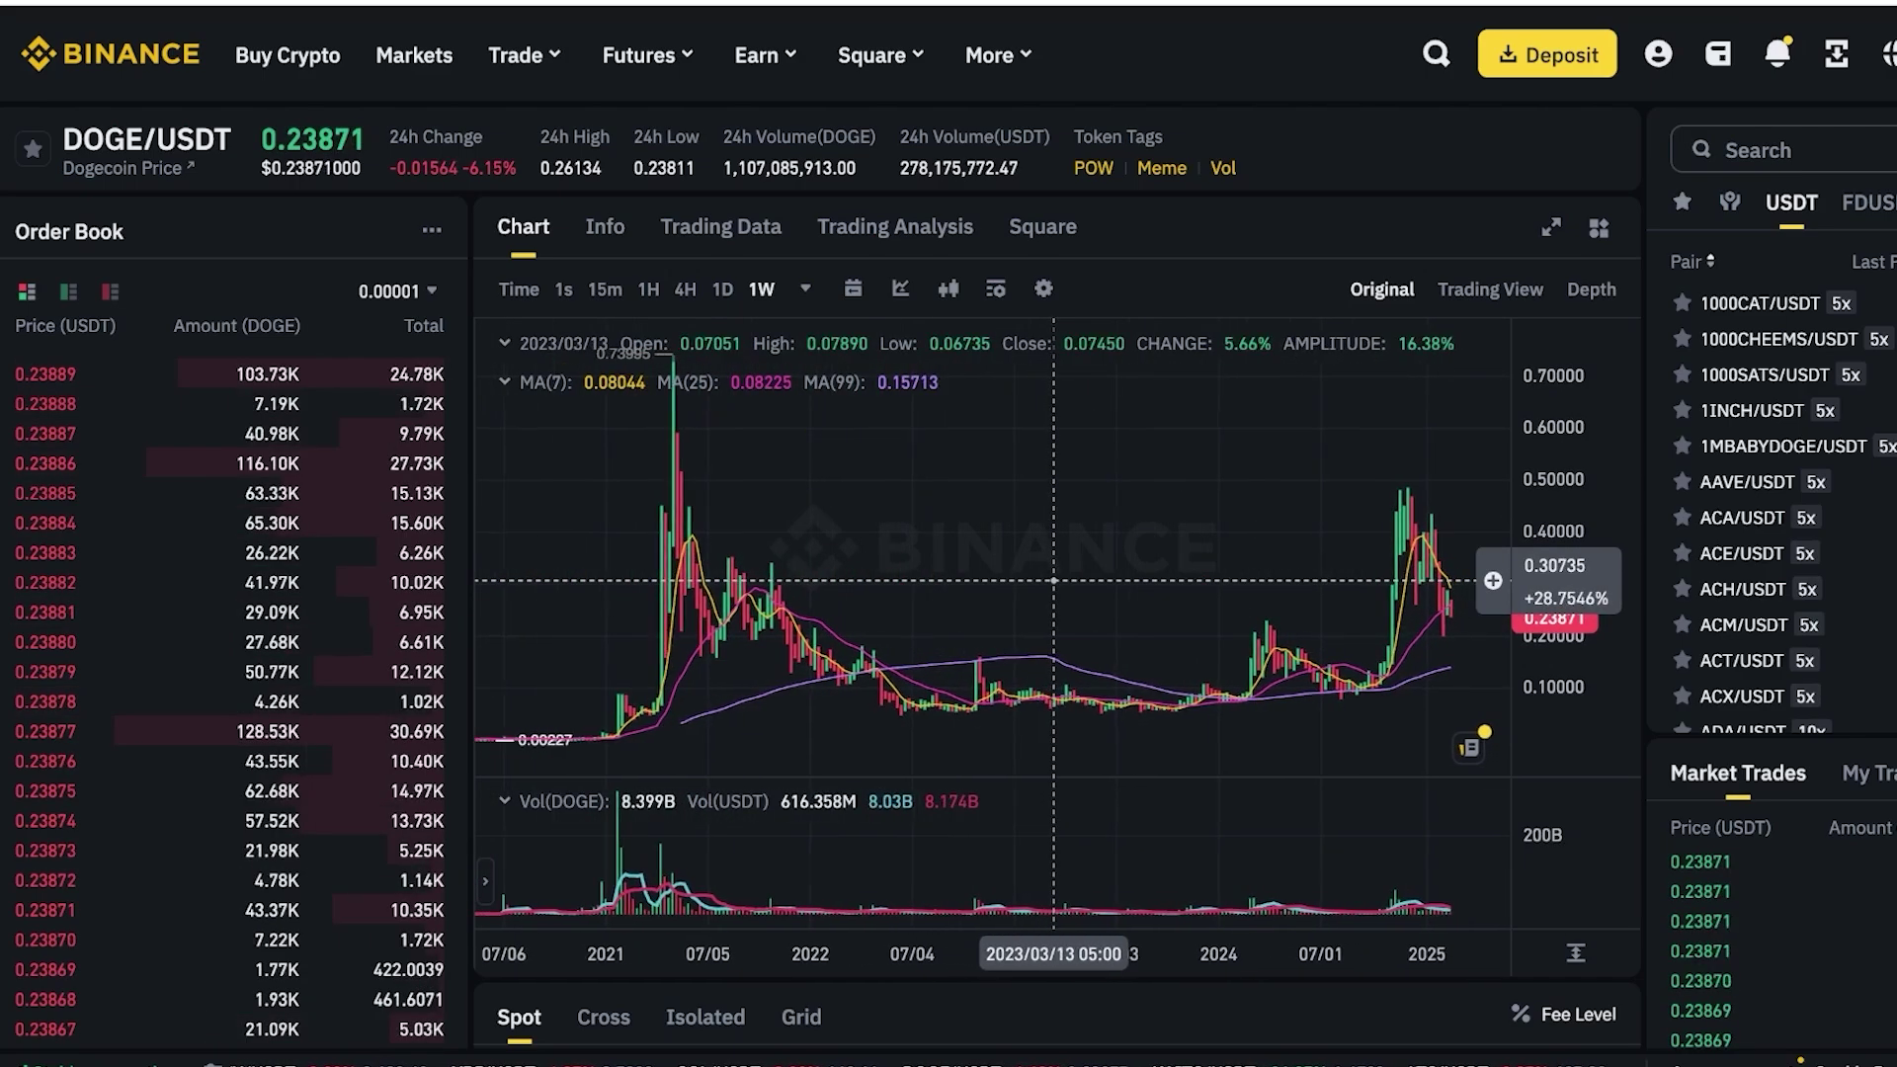
scroll(1051, 582, up, 3)
scroll(1769, 697, down, 3)
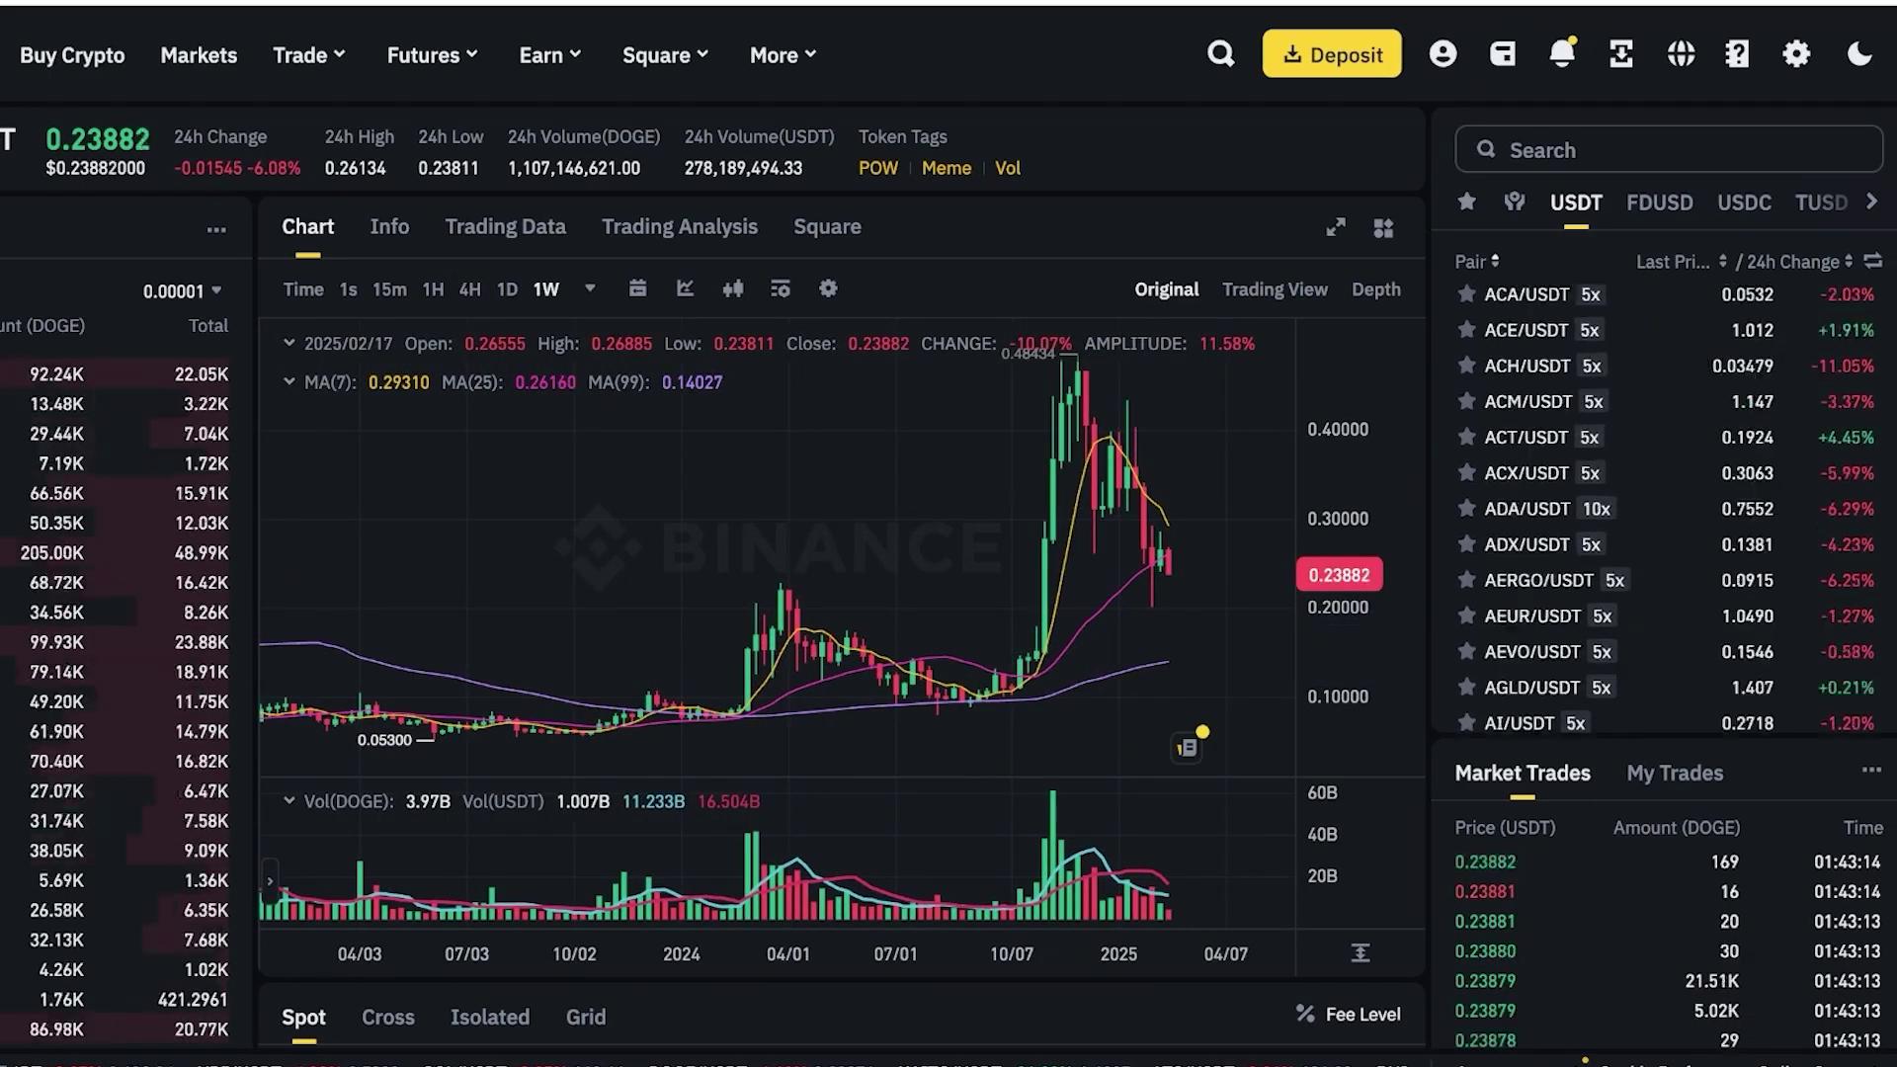
Examine the price, amount, total and TP/SL fields of the DOGE/USDT spot limit order form
scroll(1352, 870, down, 3)
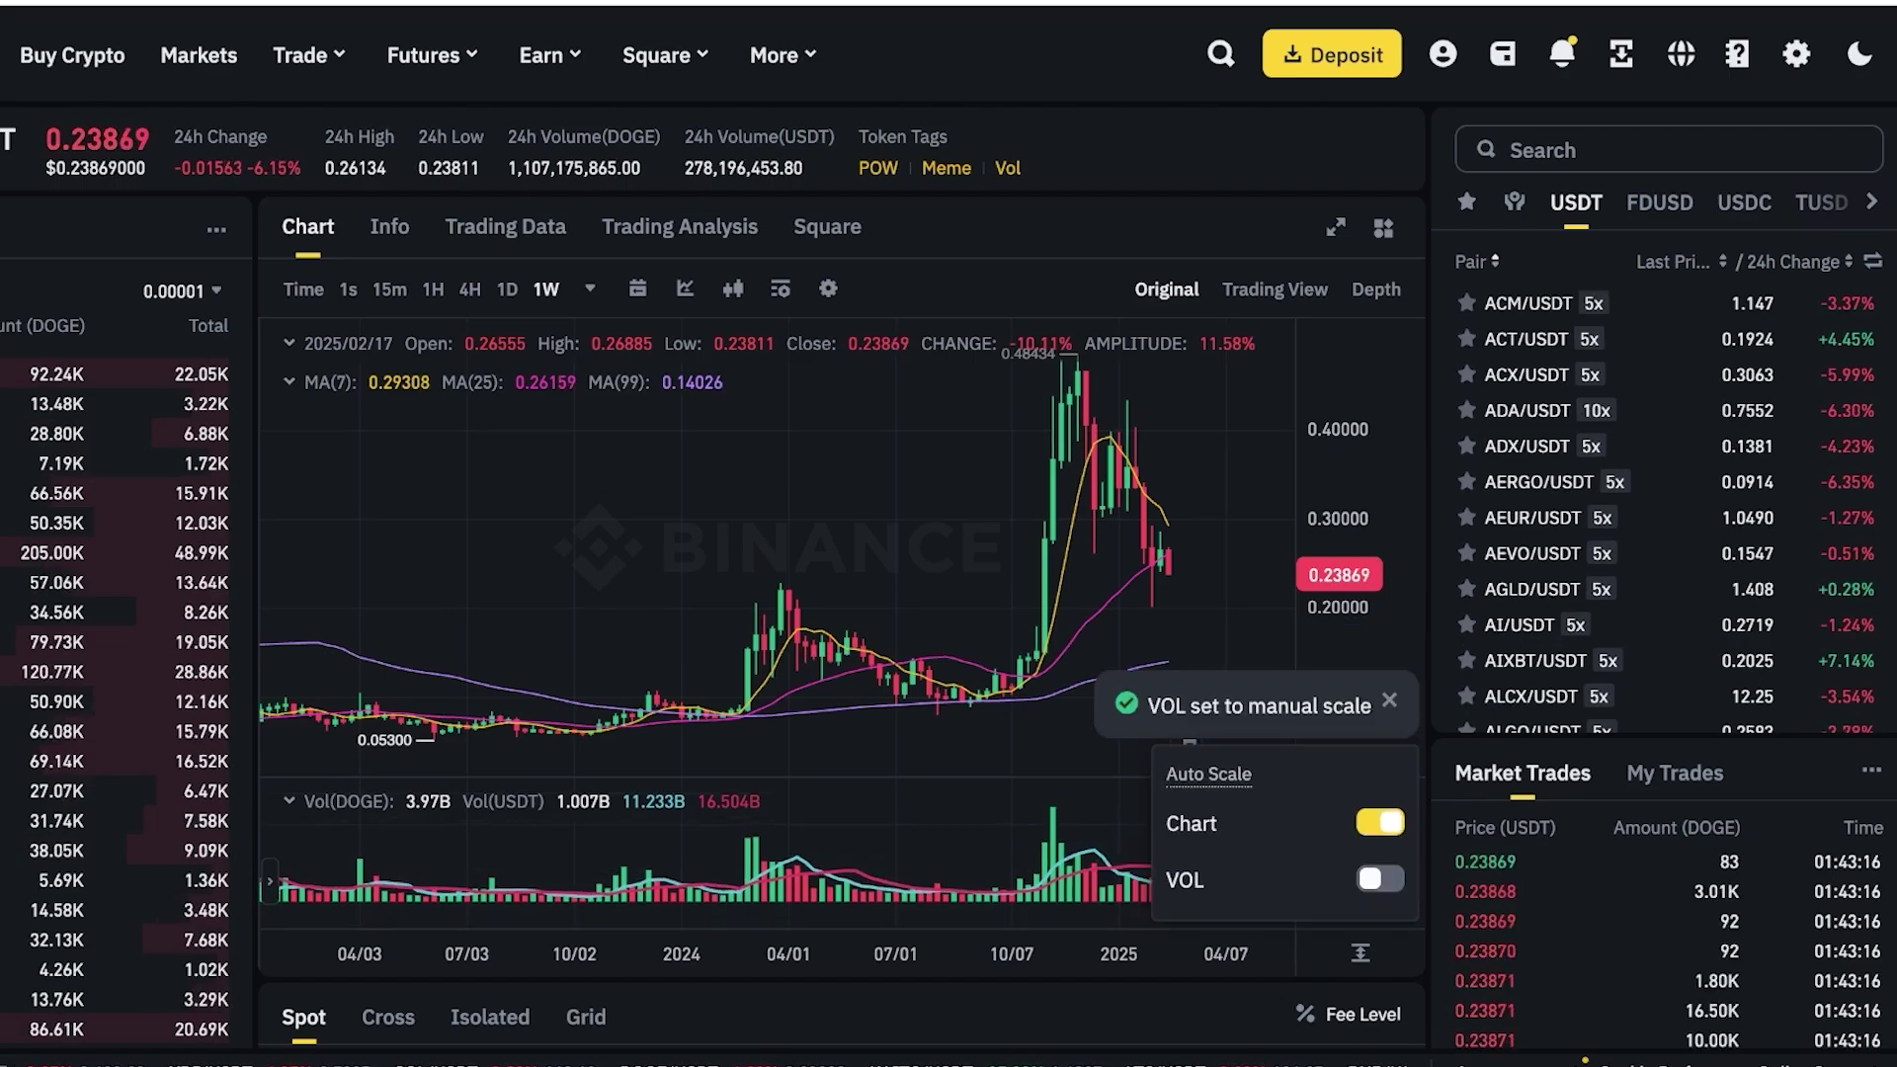
scroll(1361, 954, down, 2)
scroll(1128, 890, down, 3)
scroll(632, 553, down, 1)
click(553, 485)
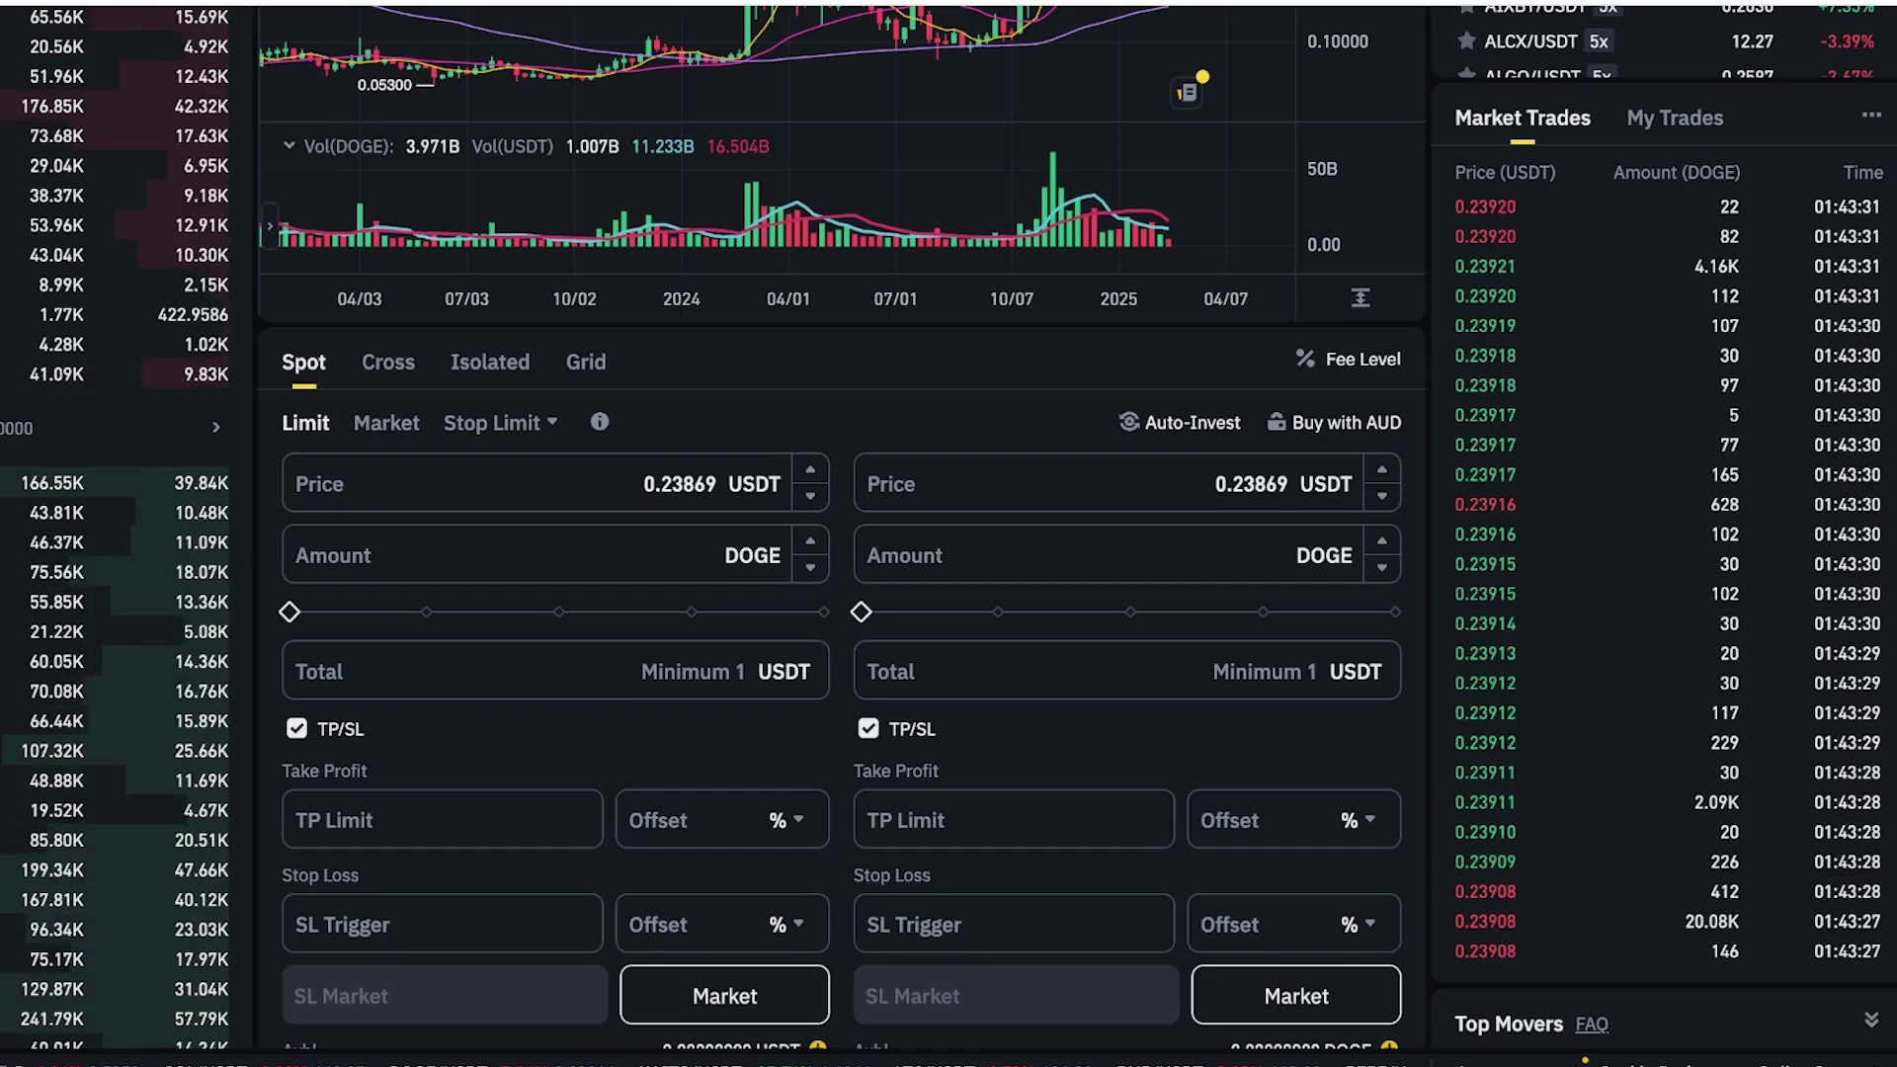
mouse_move(341, 729)
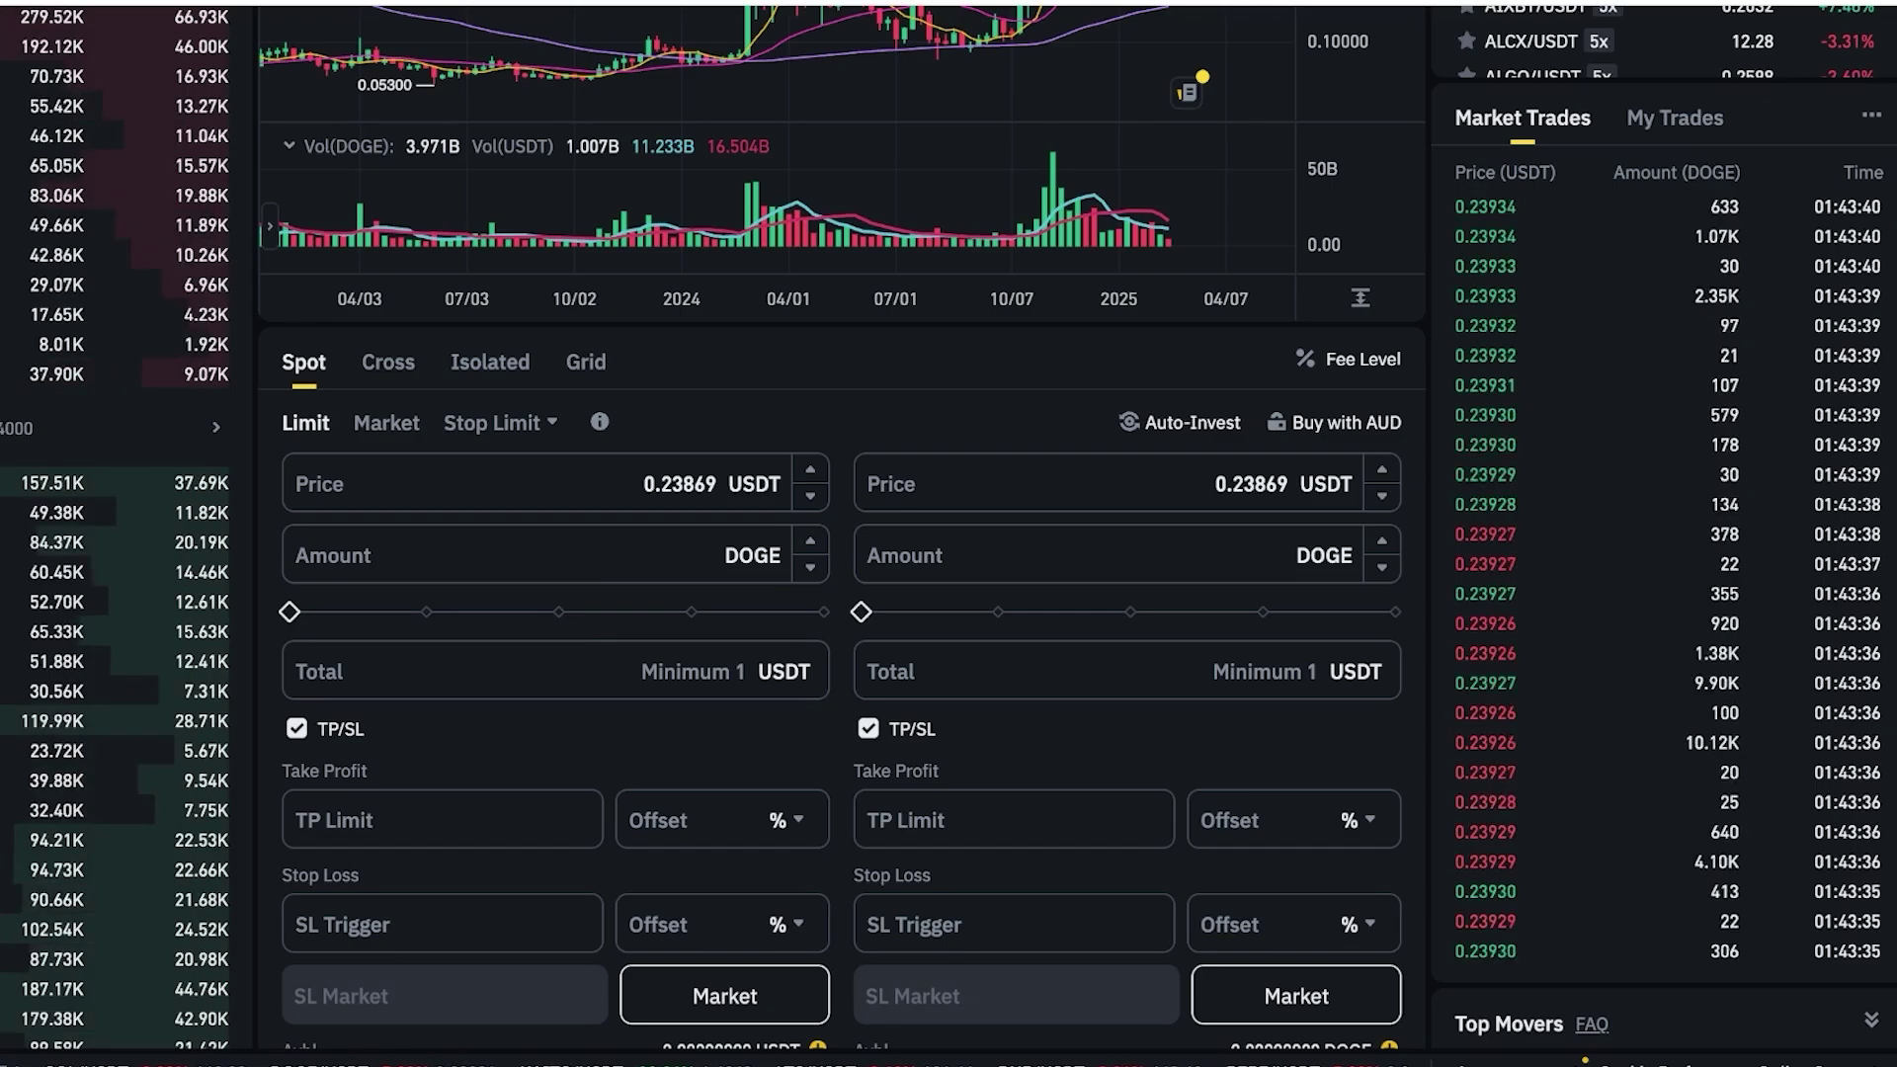
click(553, 671)
Check the available balances, the buy and sell options and the open orders list for DOGE/USDT
scroll(948, 534, down, 6)
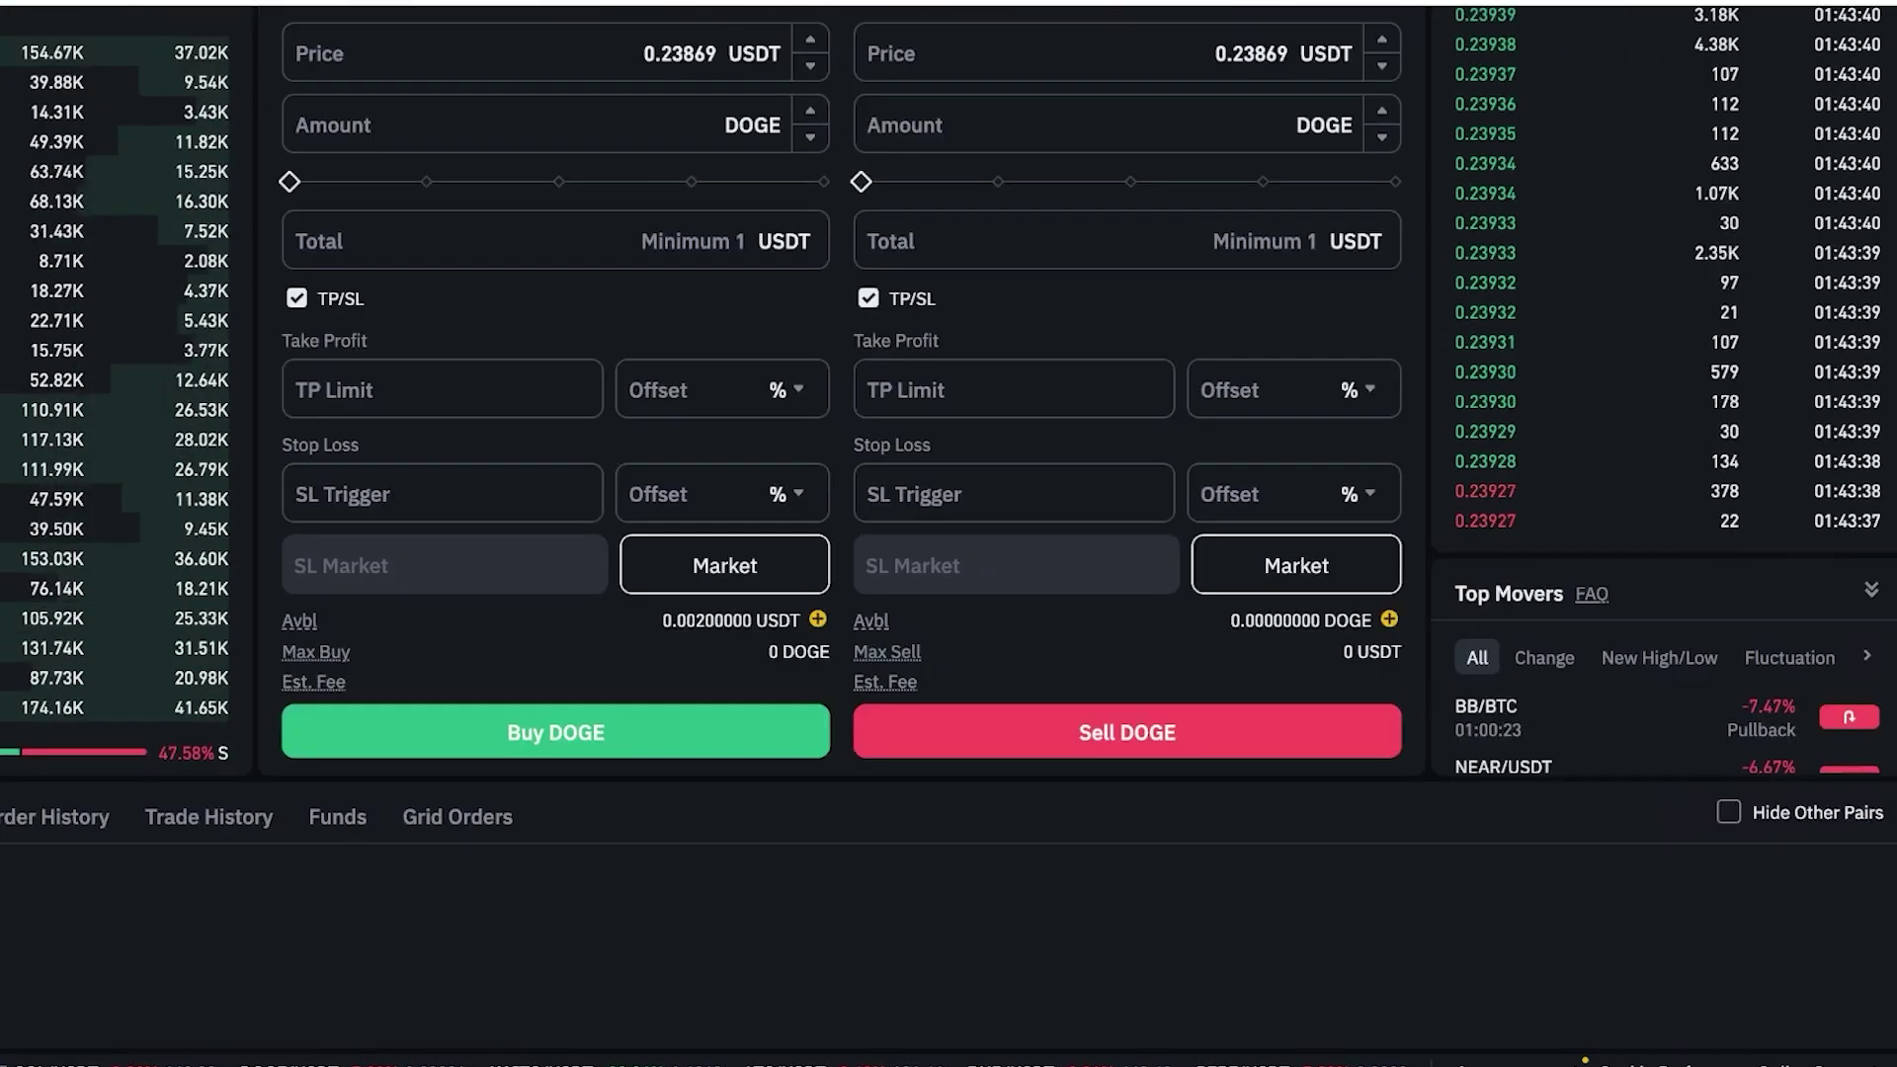
scroll(949, 533, up, 2)
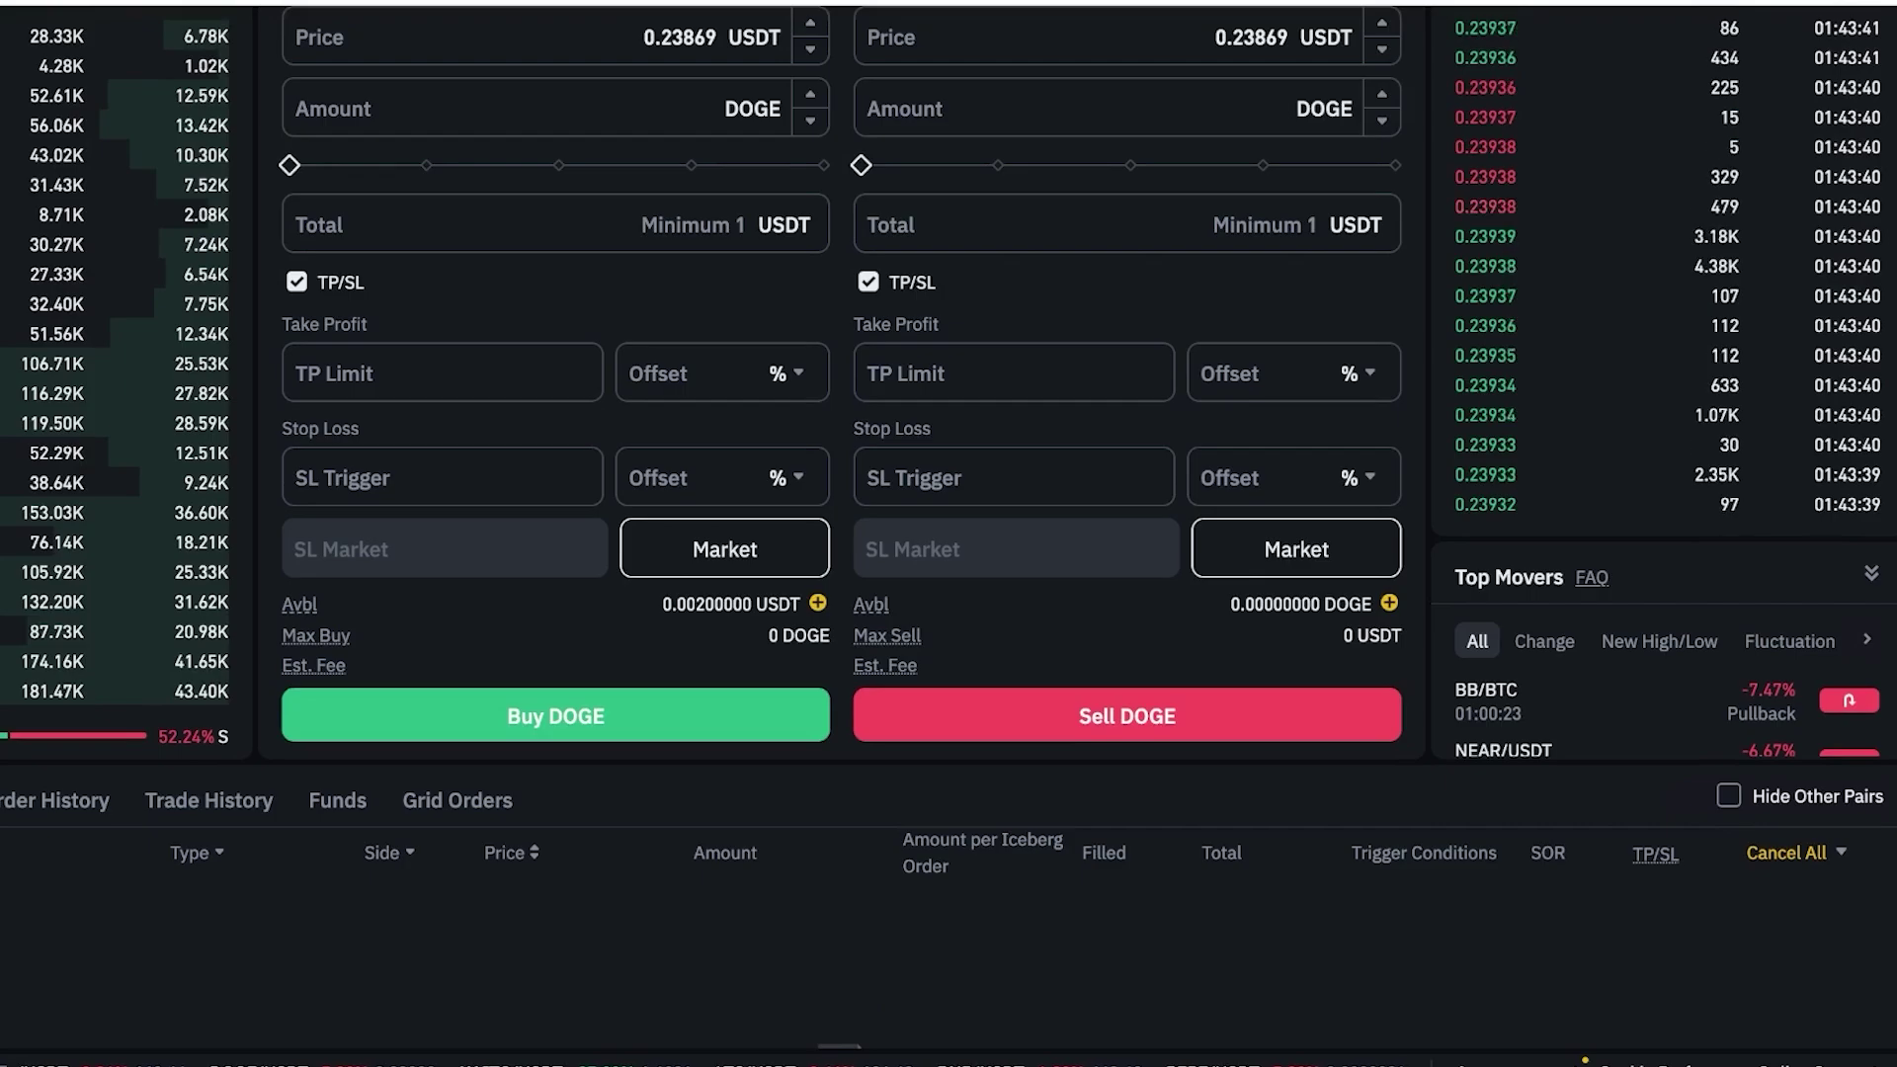
scroll(949, 534, down, 1)
scroll(949, 534, down, 2)
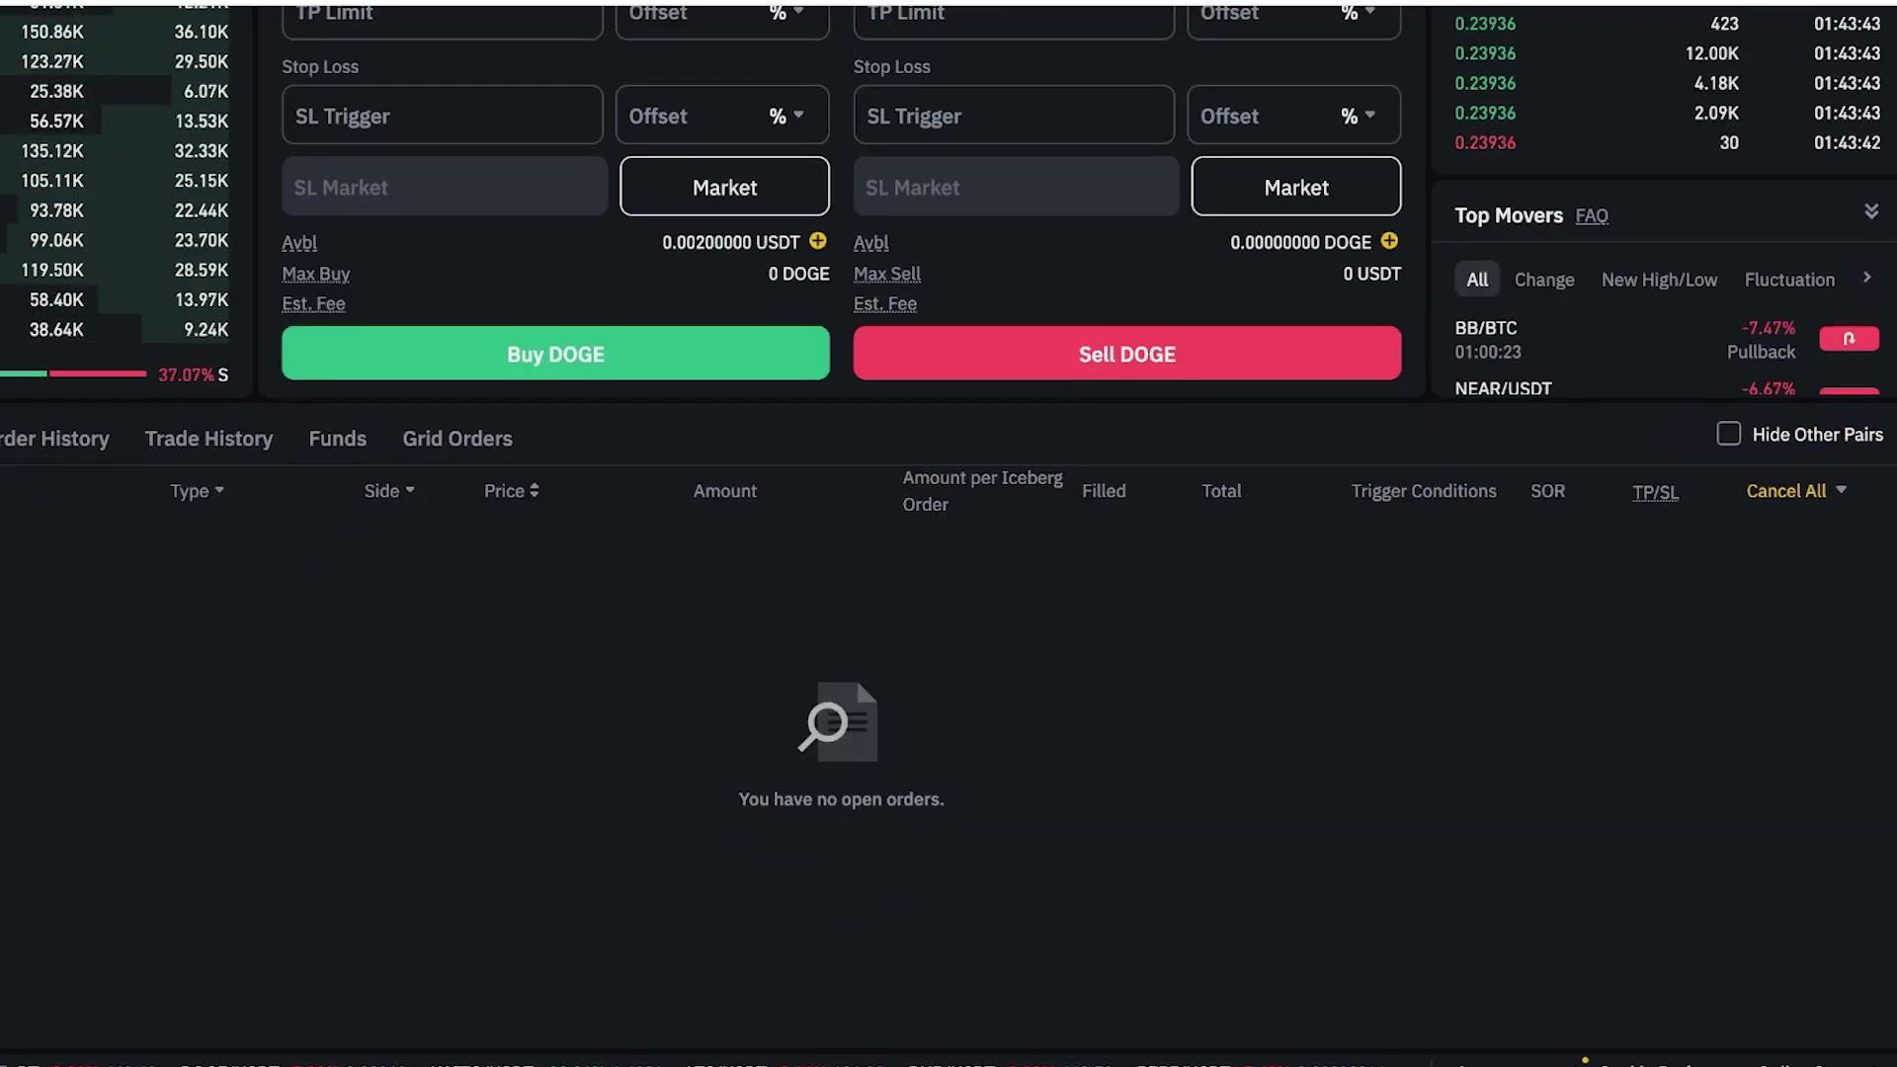
scroll(949, 533, up, 3)
Return to the list of USDT trading pairs and open the 1000SATS/USDT pair
scroll(949, 534, up, 8)
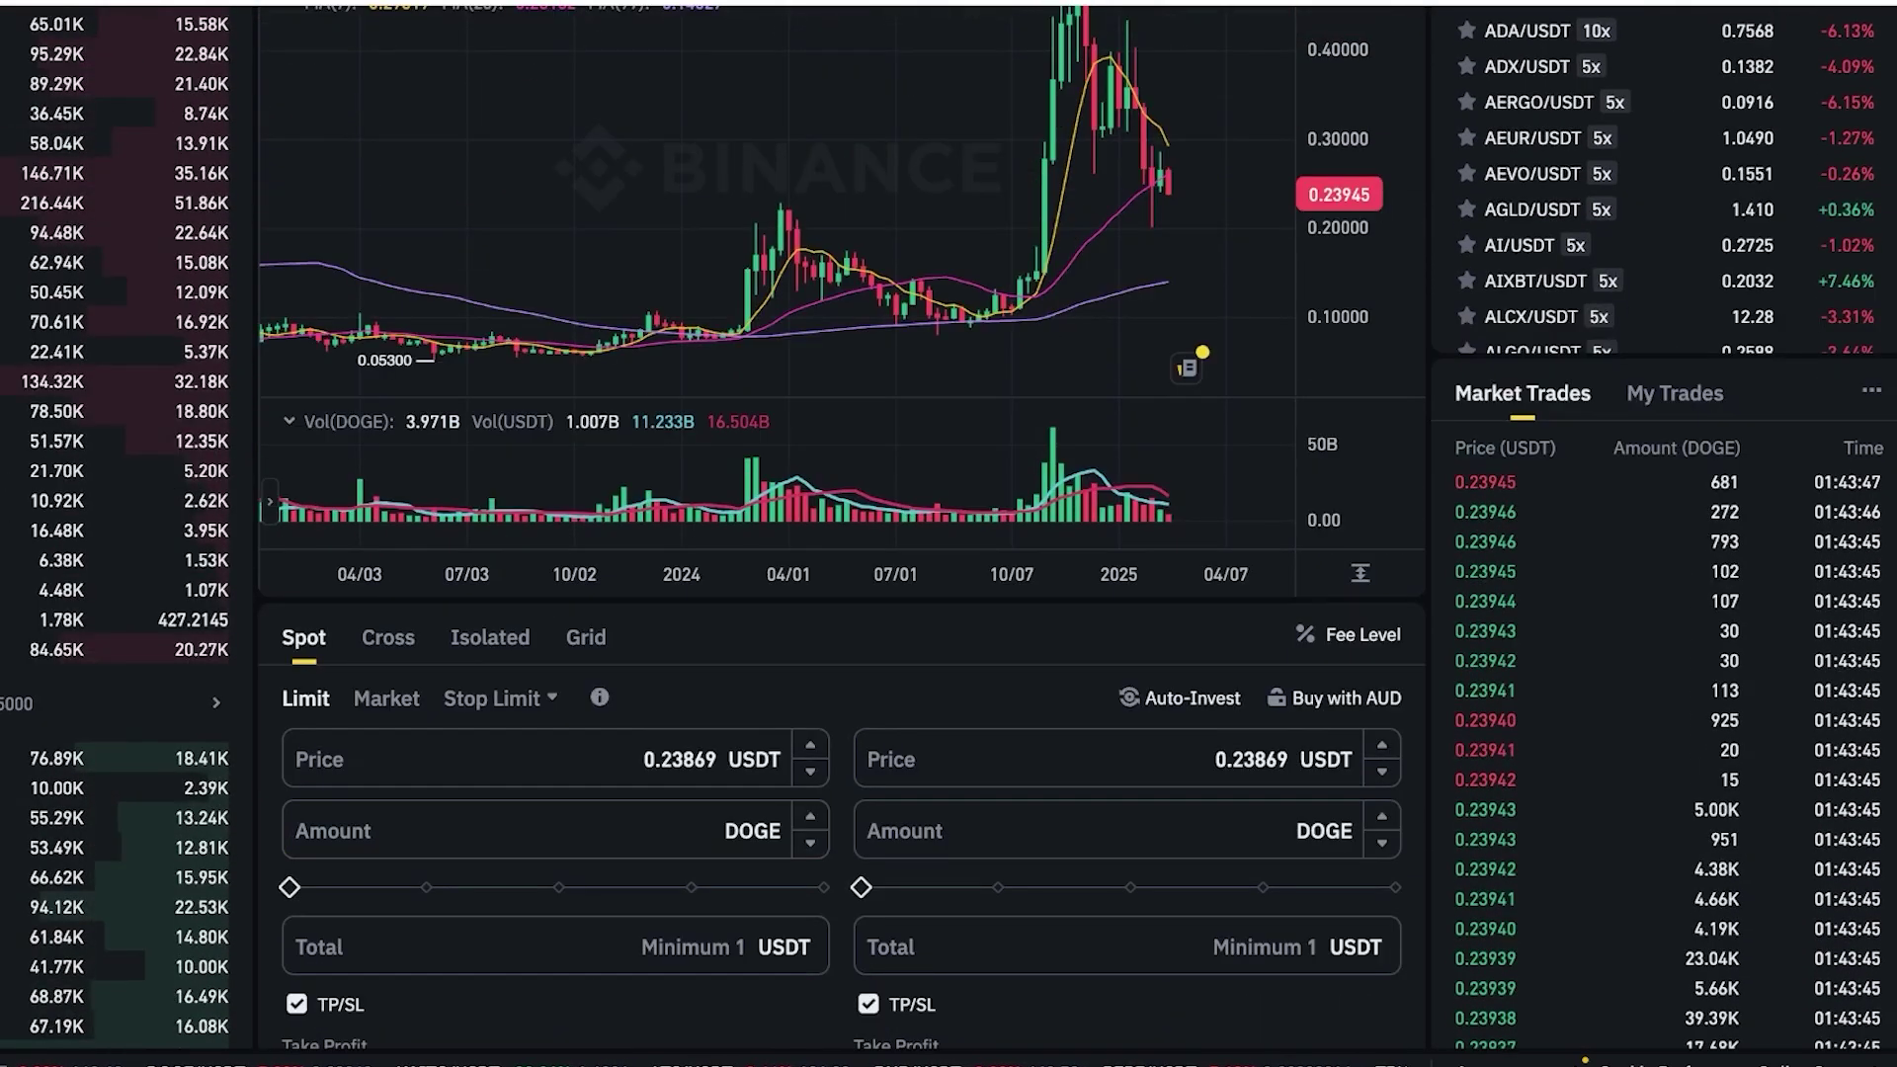
scroll(949, 534, up, 1)
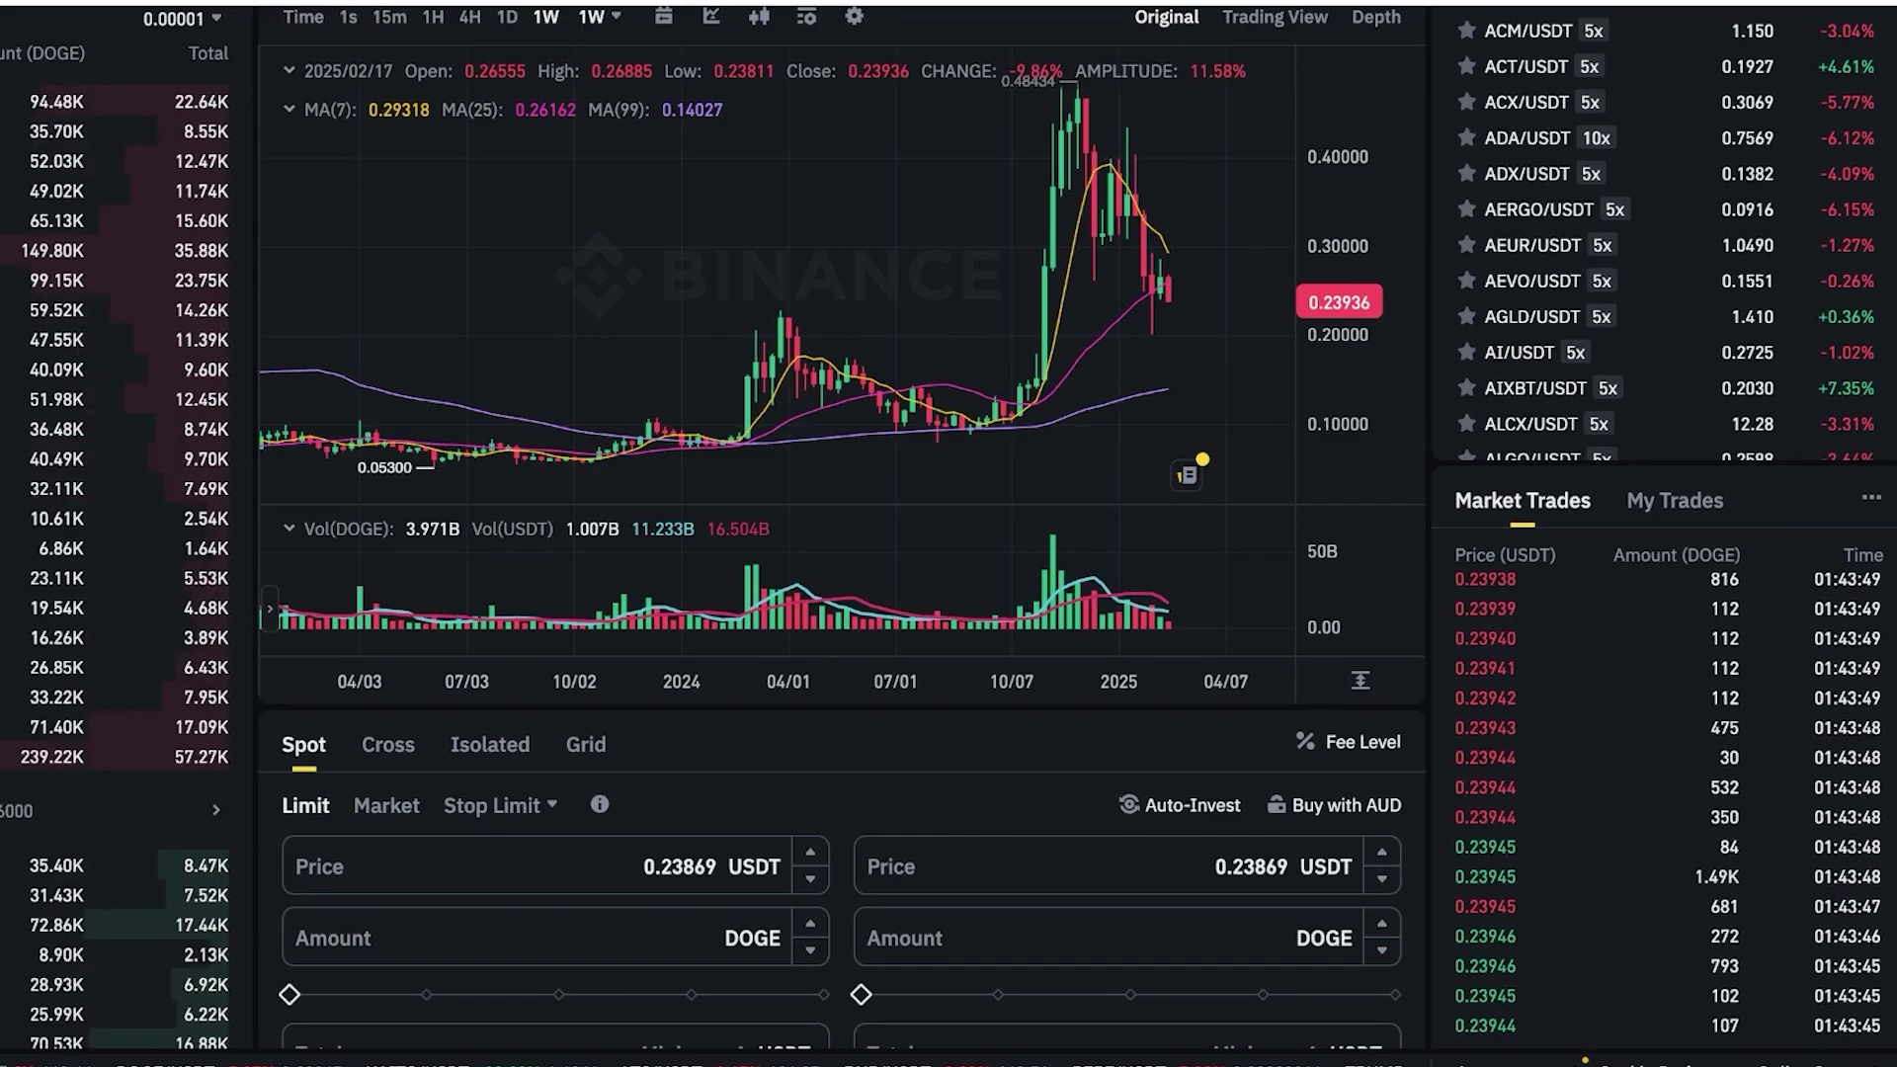
scroll(296, 474, up, 1)
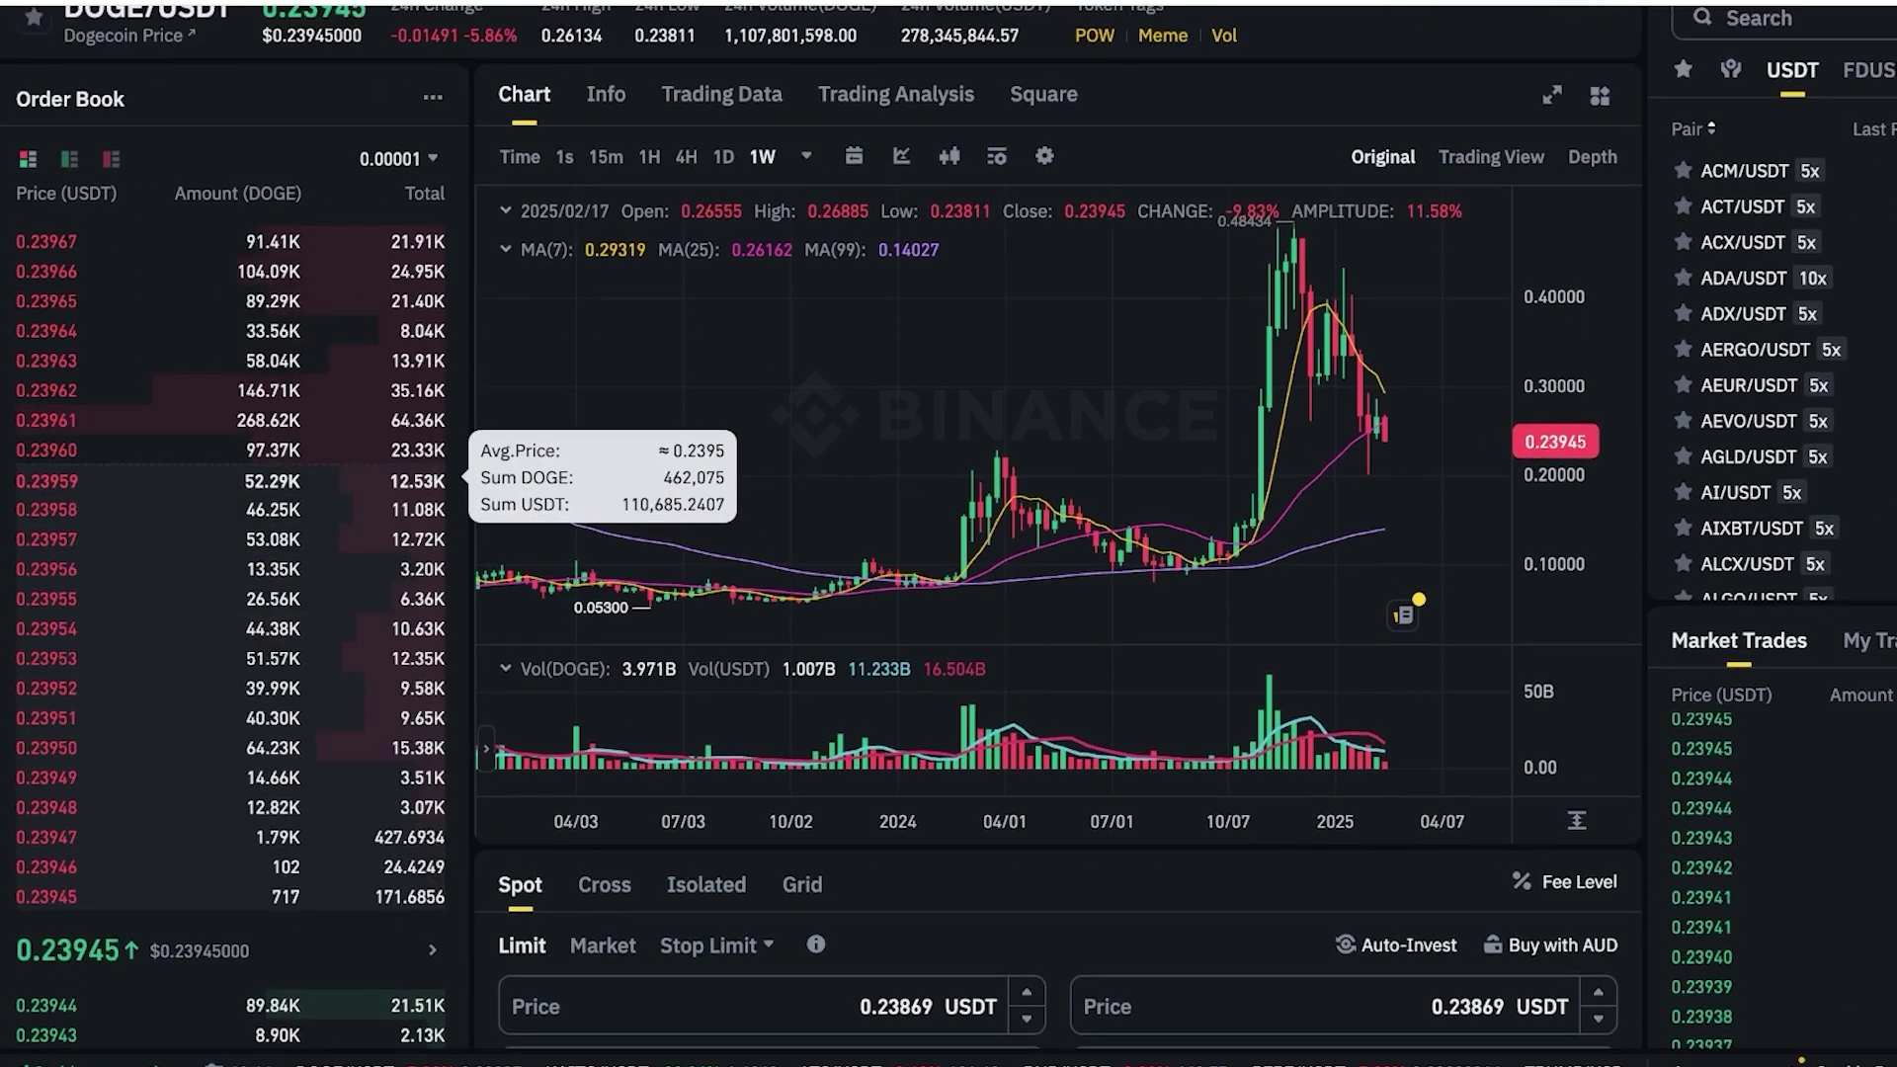
scroll(1203, 458, up, 2)
scroll(1769, 386, right, 2)
scroll(1769, 385, up, 3)
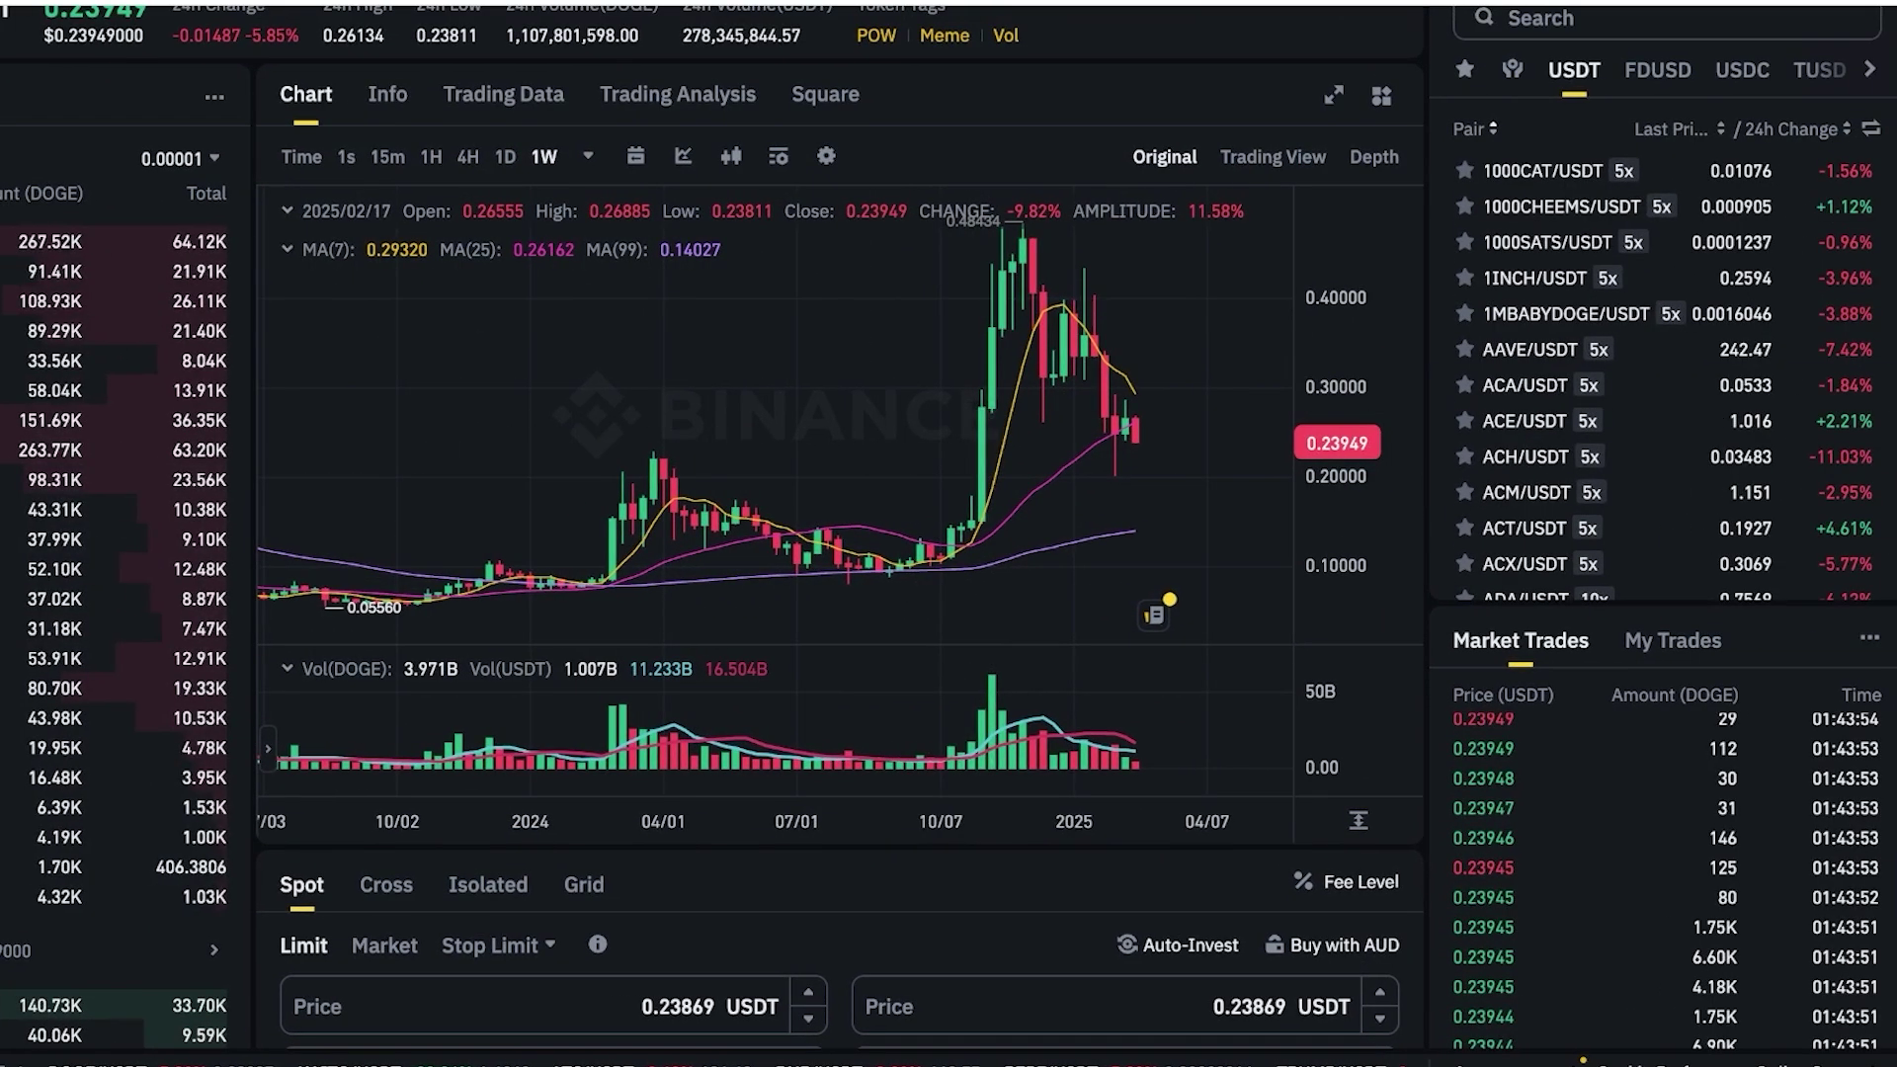
scroll(1582, 380, up, 2)
click(1551, 377)
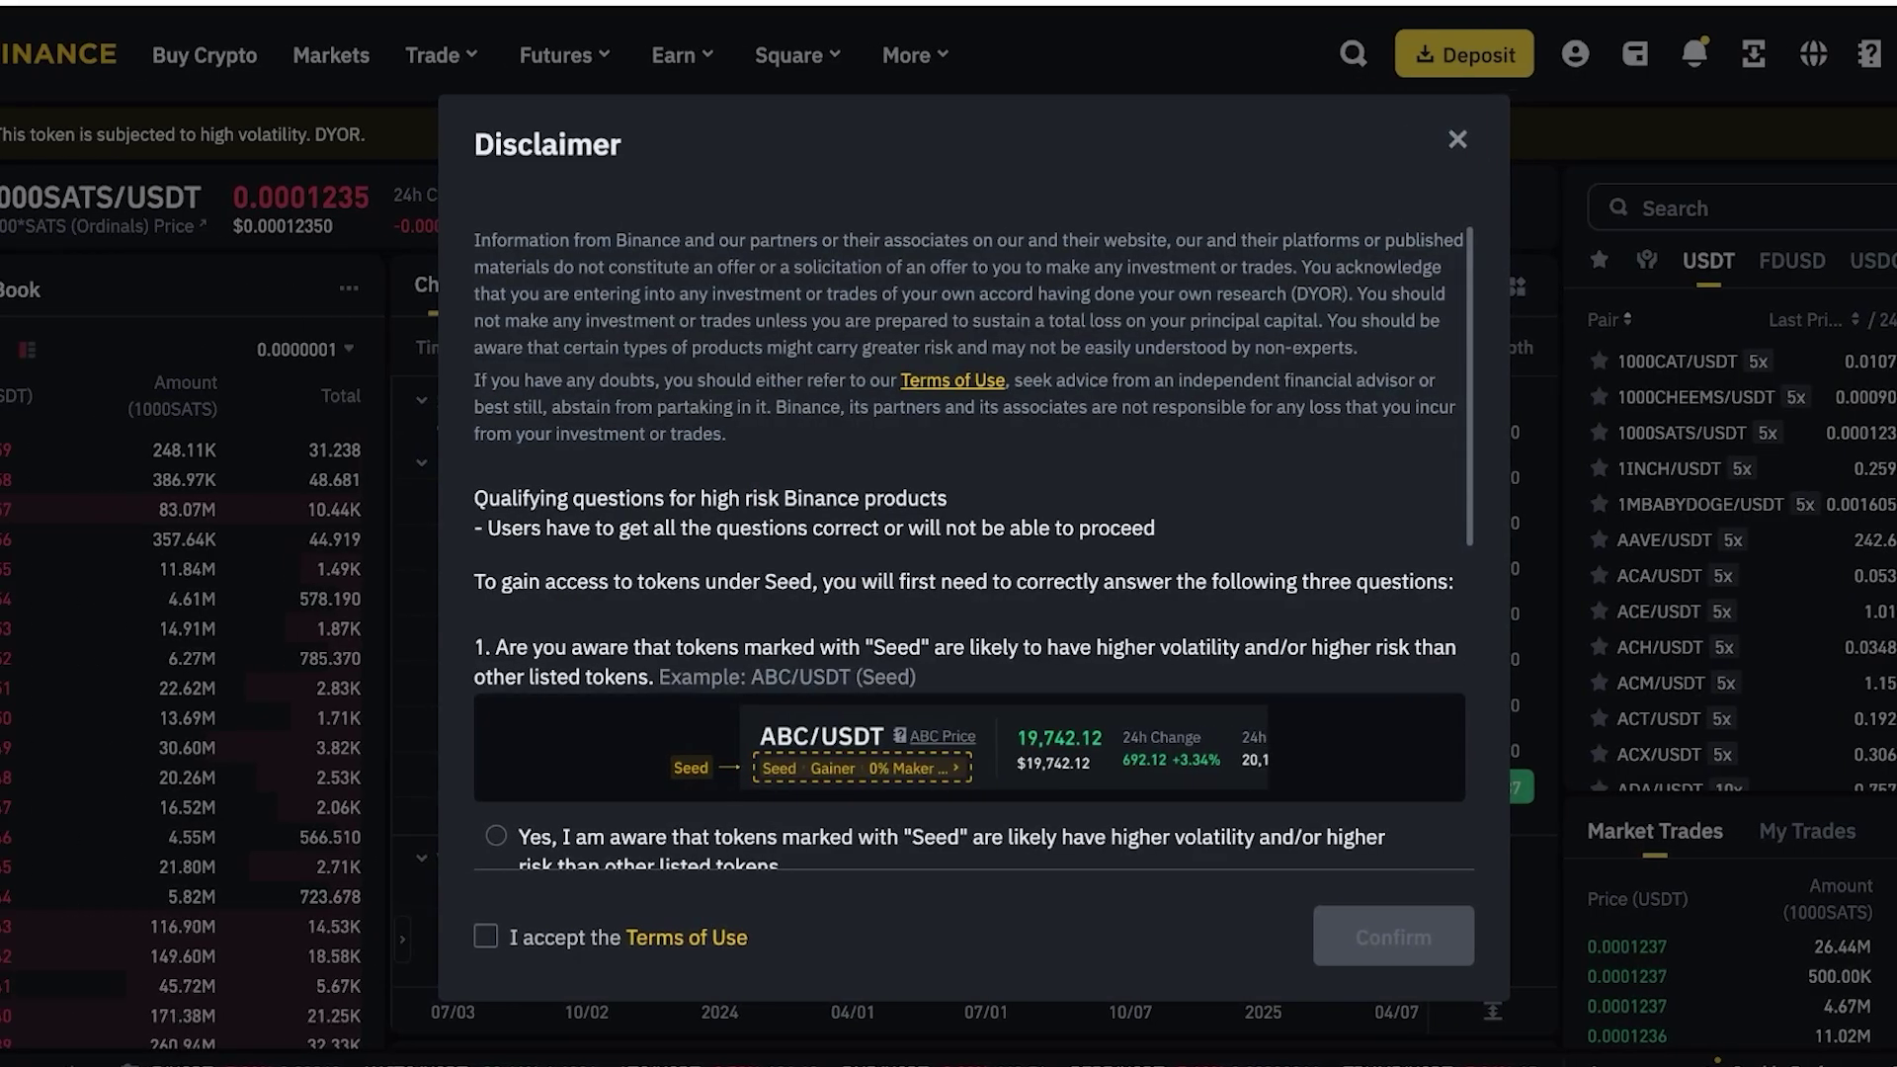
Answer the disclaimer's three questions by acknowledging Seed token volatility, possible losses and own responsibility, accept the Terms of Use and confirm
click(496, 836)
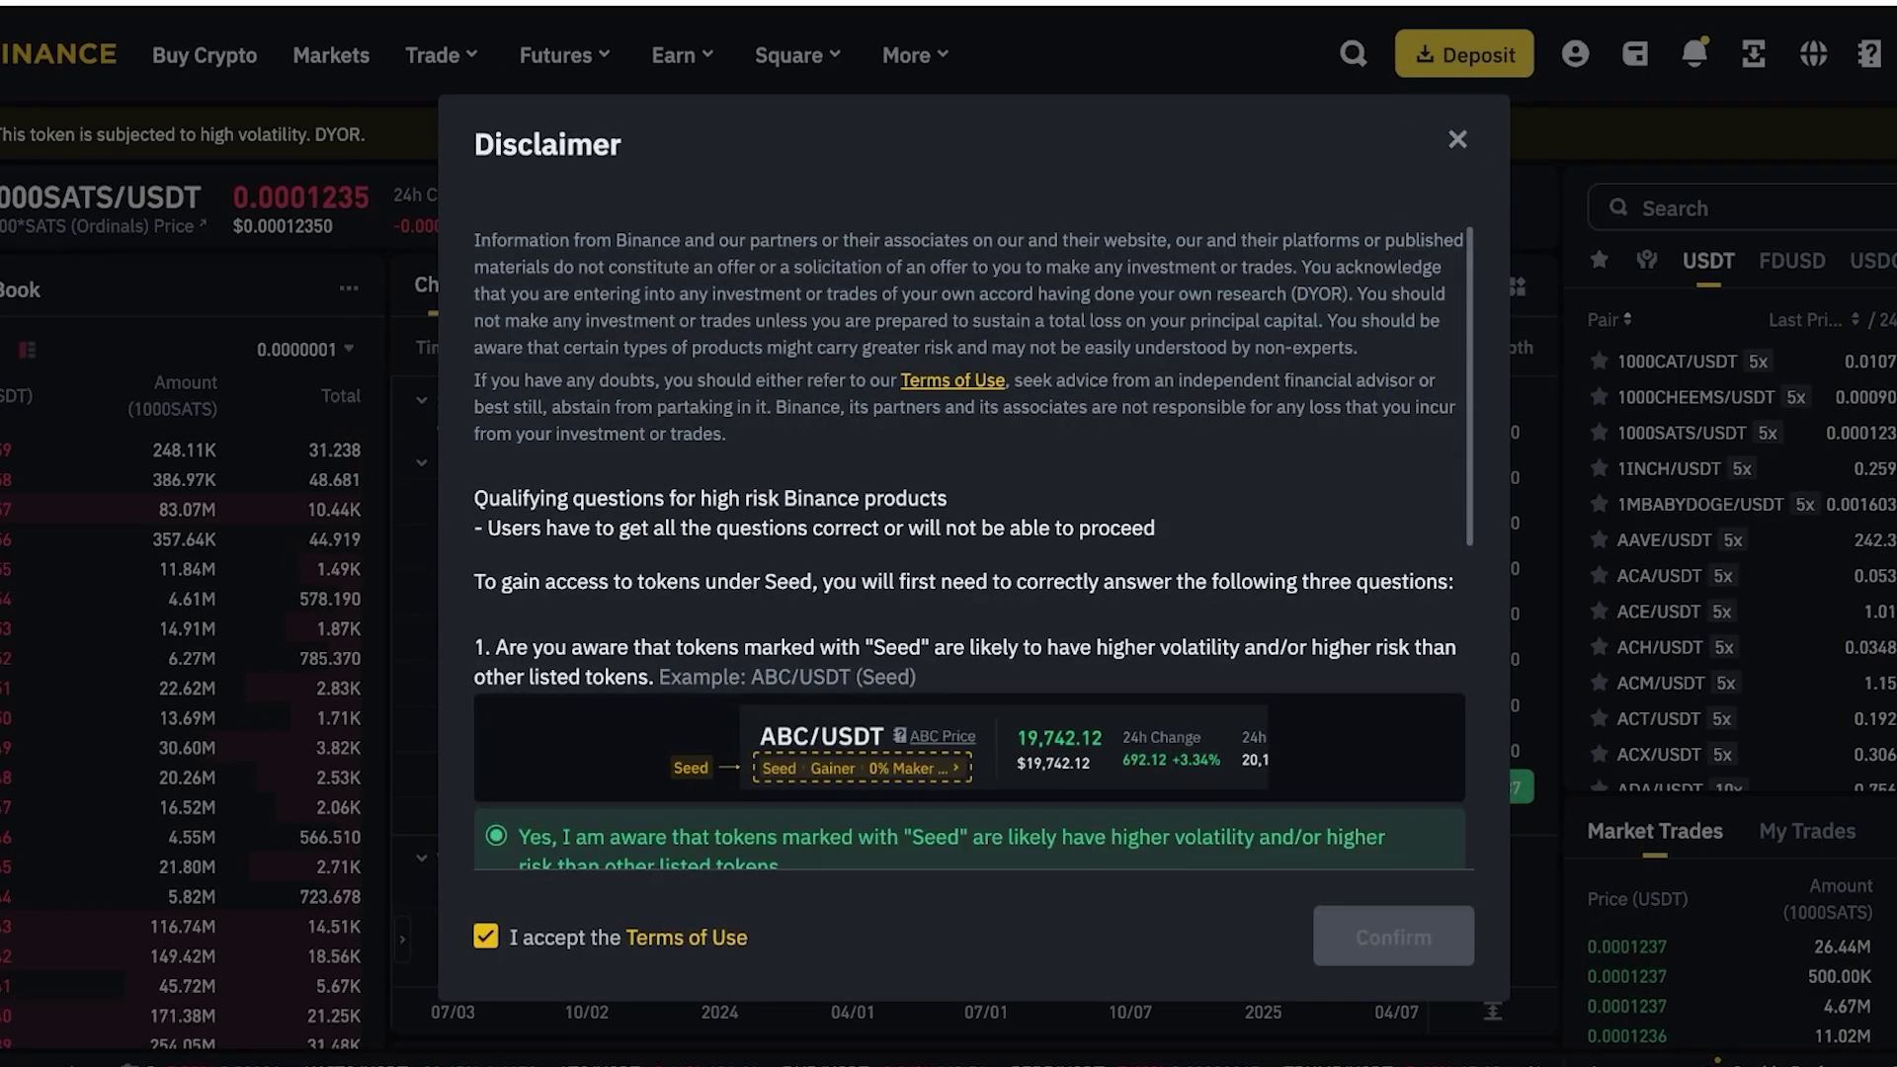
scroll(973, 544, down, 6)
click(496, 754)
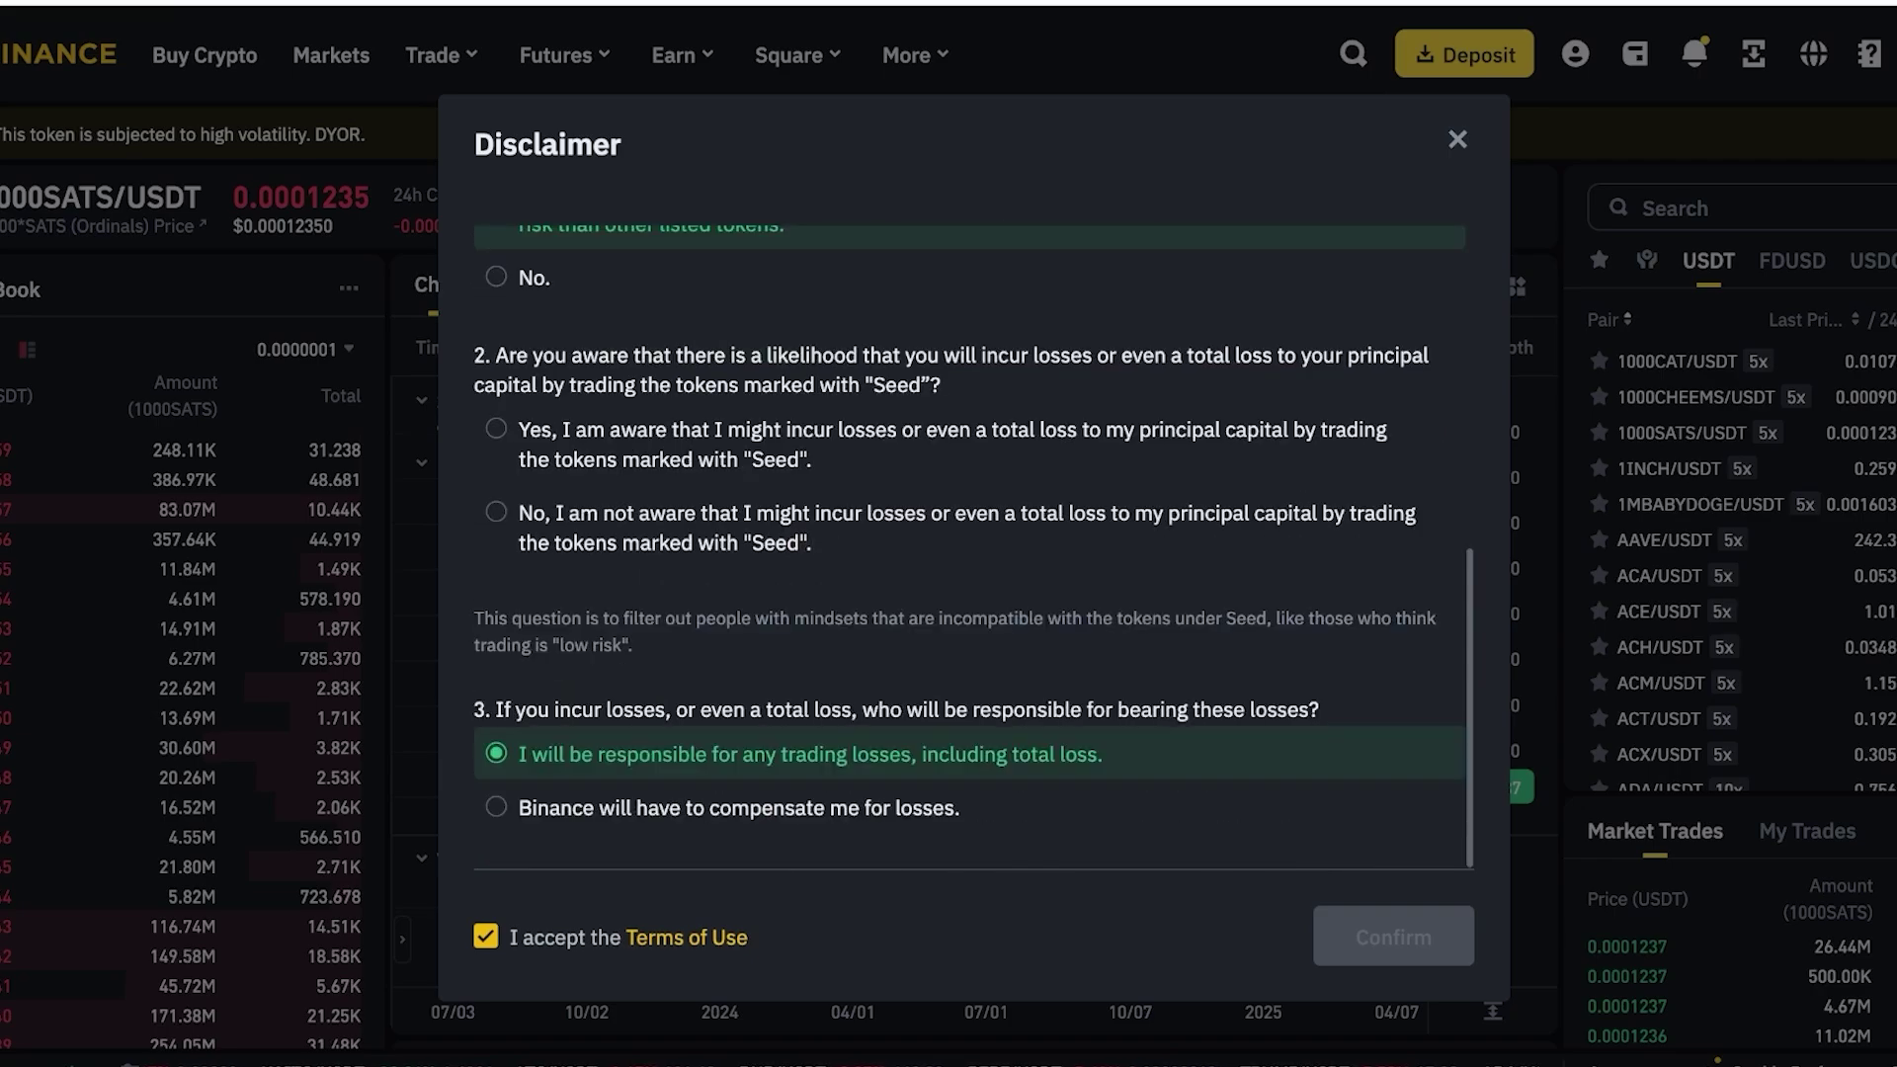
click(496, 807)
click(496, 754)
click(496, 429)
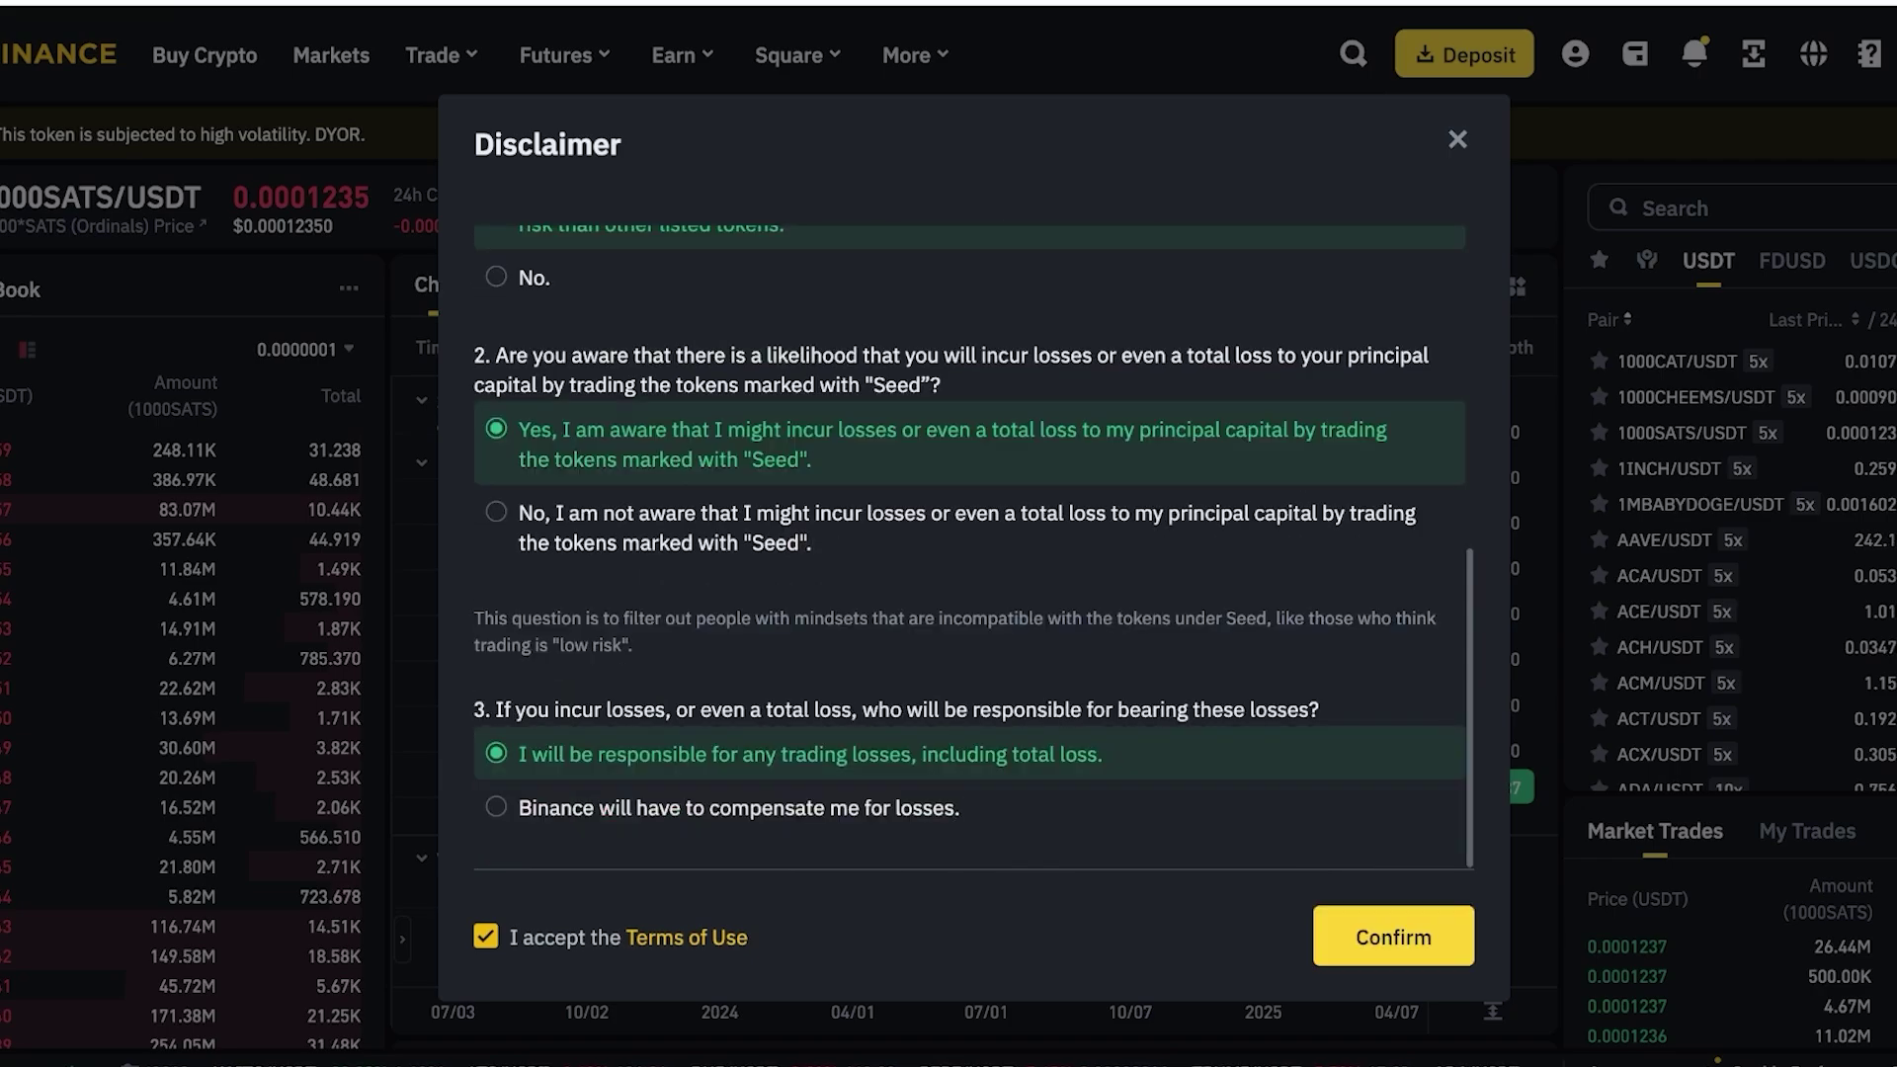
click(1394, 937)
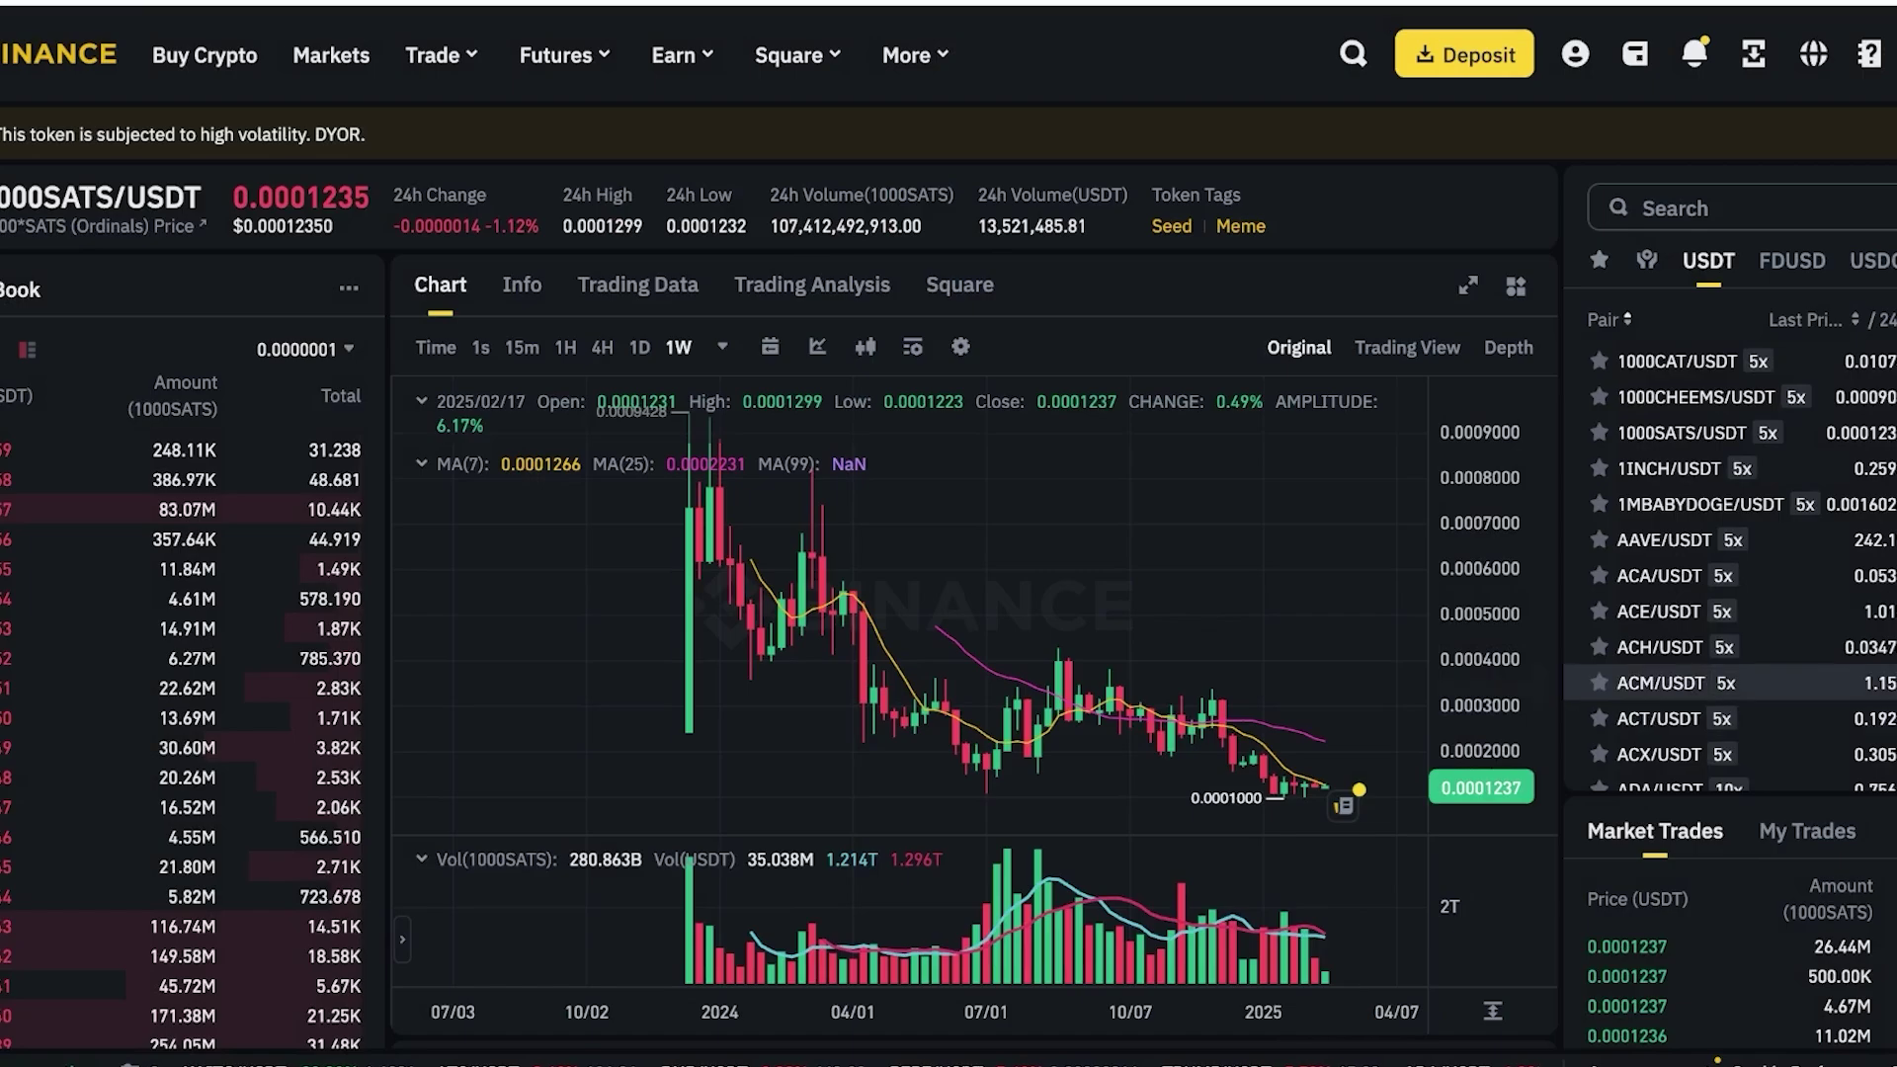
scroll(1143, 486, up, 5)
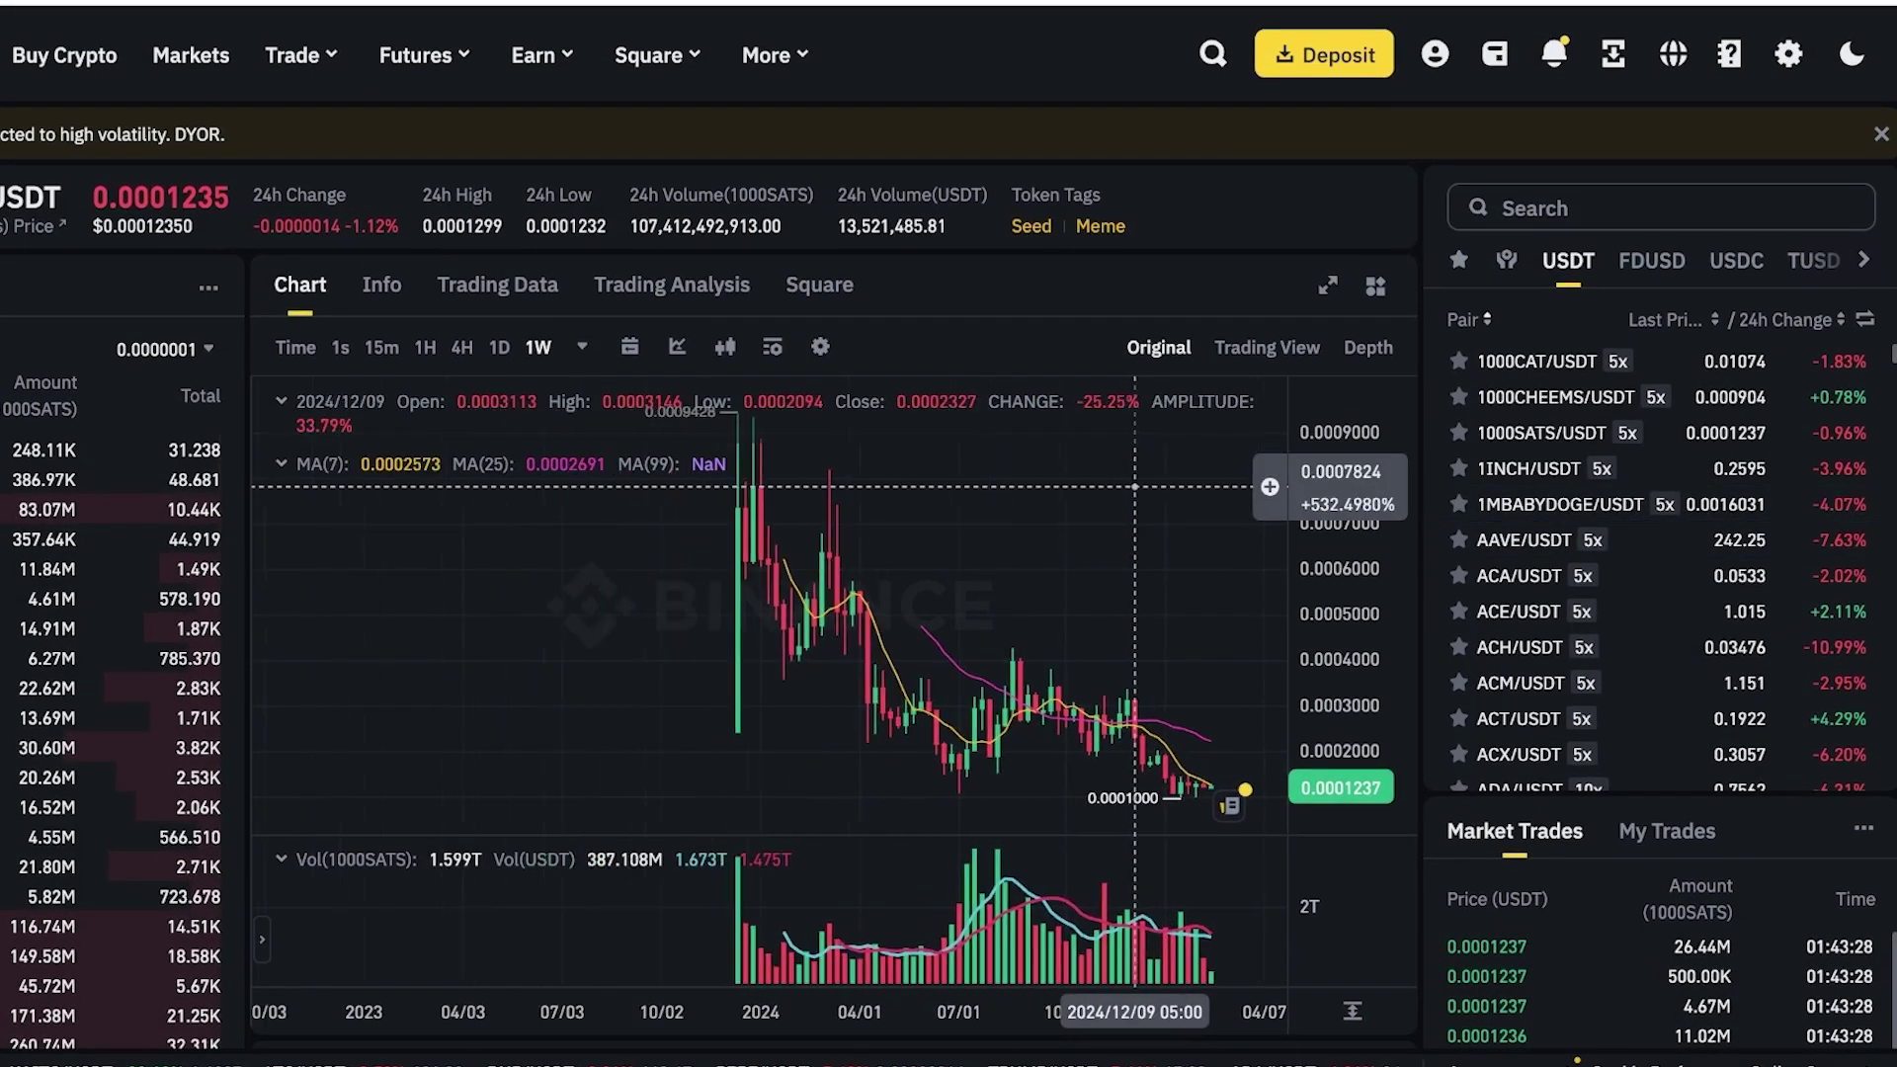
Enlarge the recent weekly candles of the 1000SATS/USDT chart and open the Futures overview page
scroll(1144, 486, down, 5)
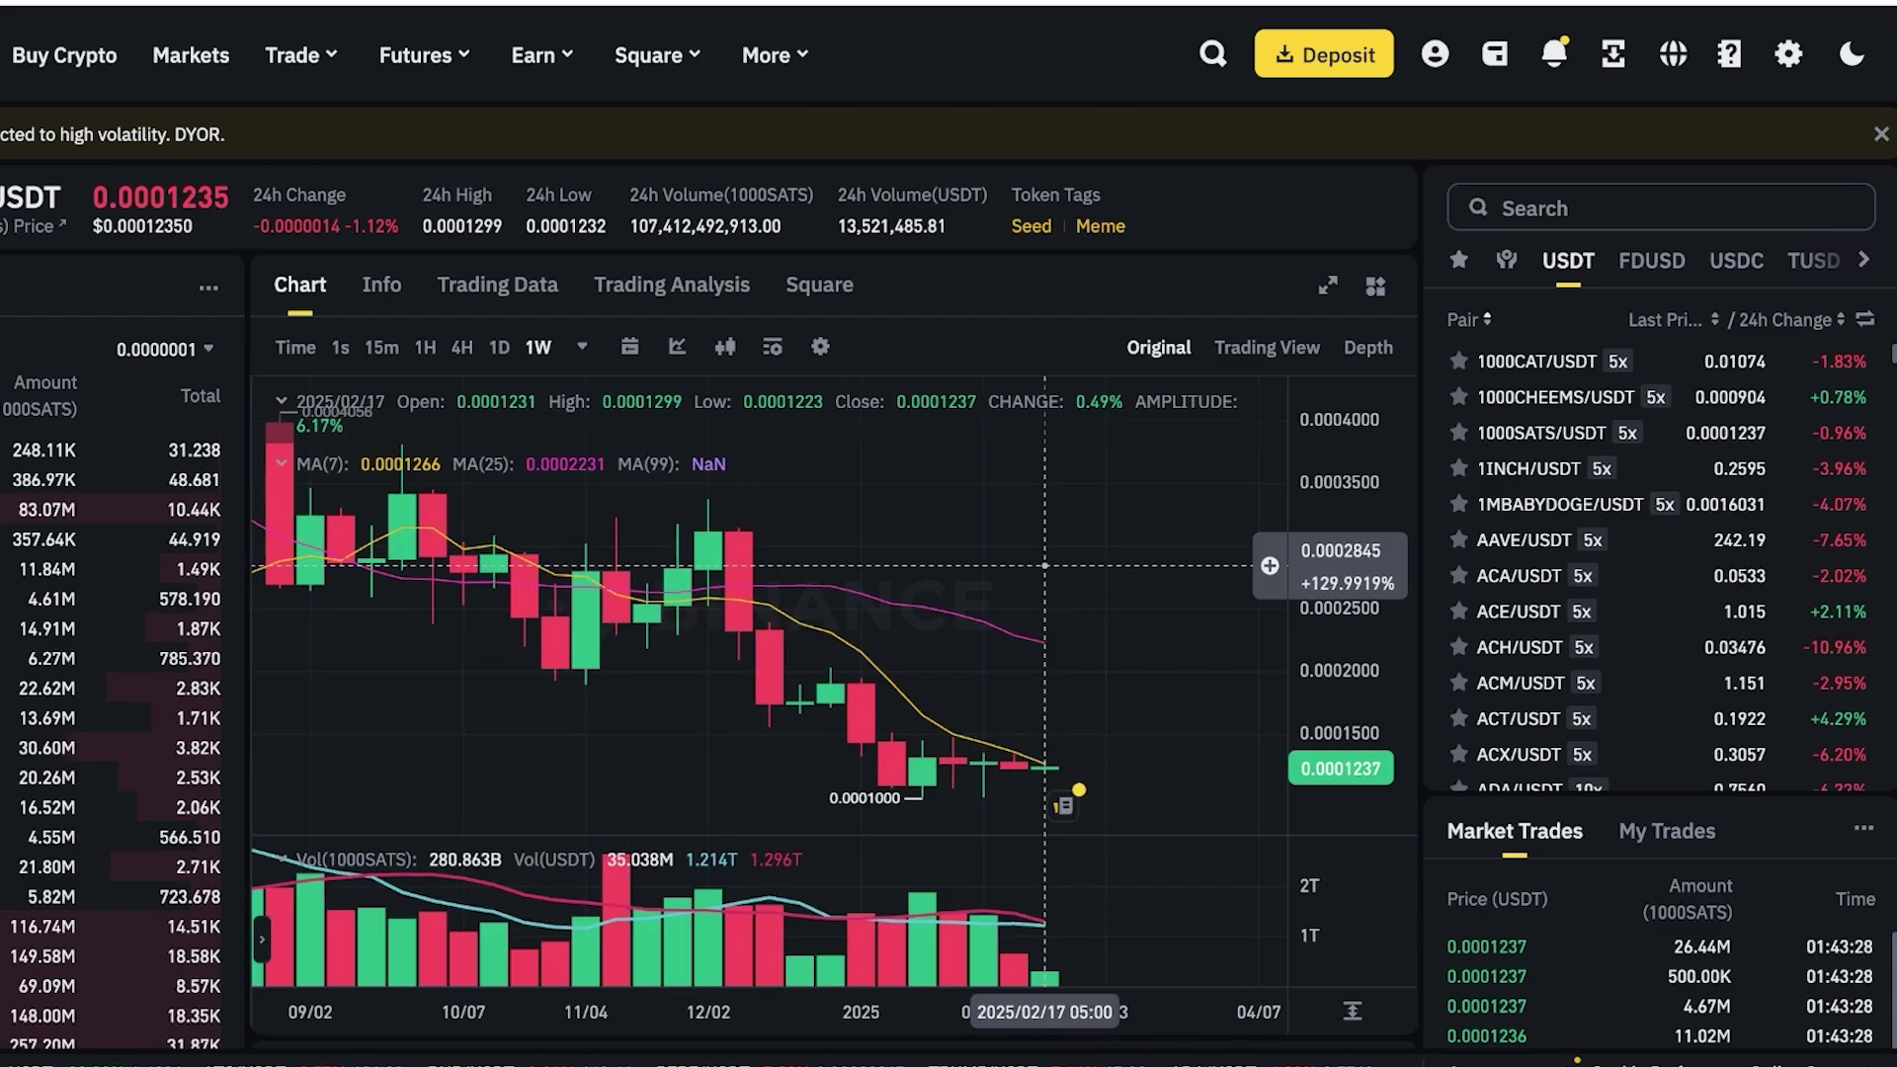
mouse_move(302, 54)
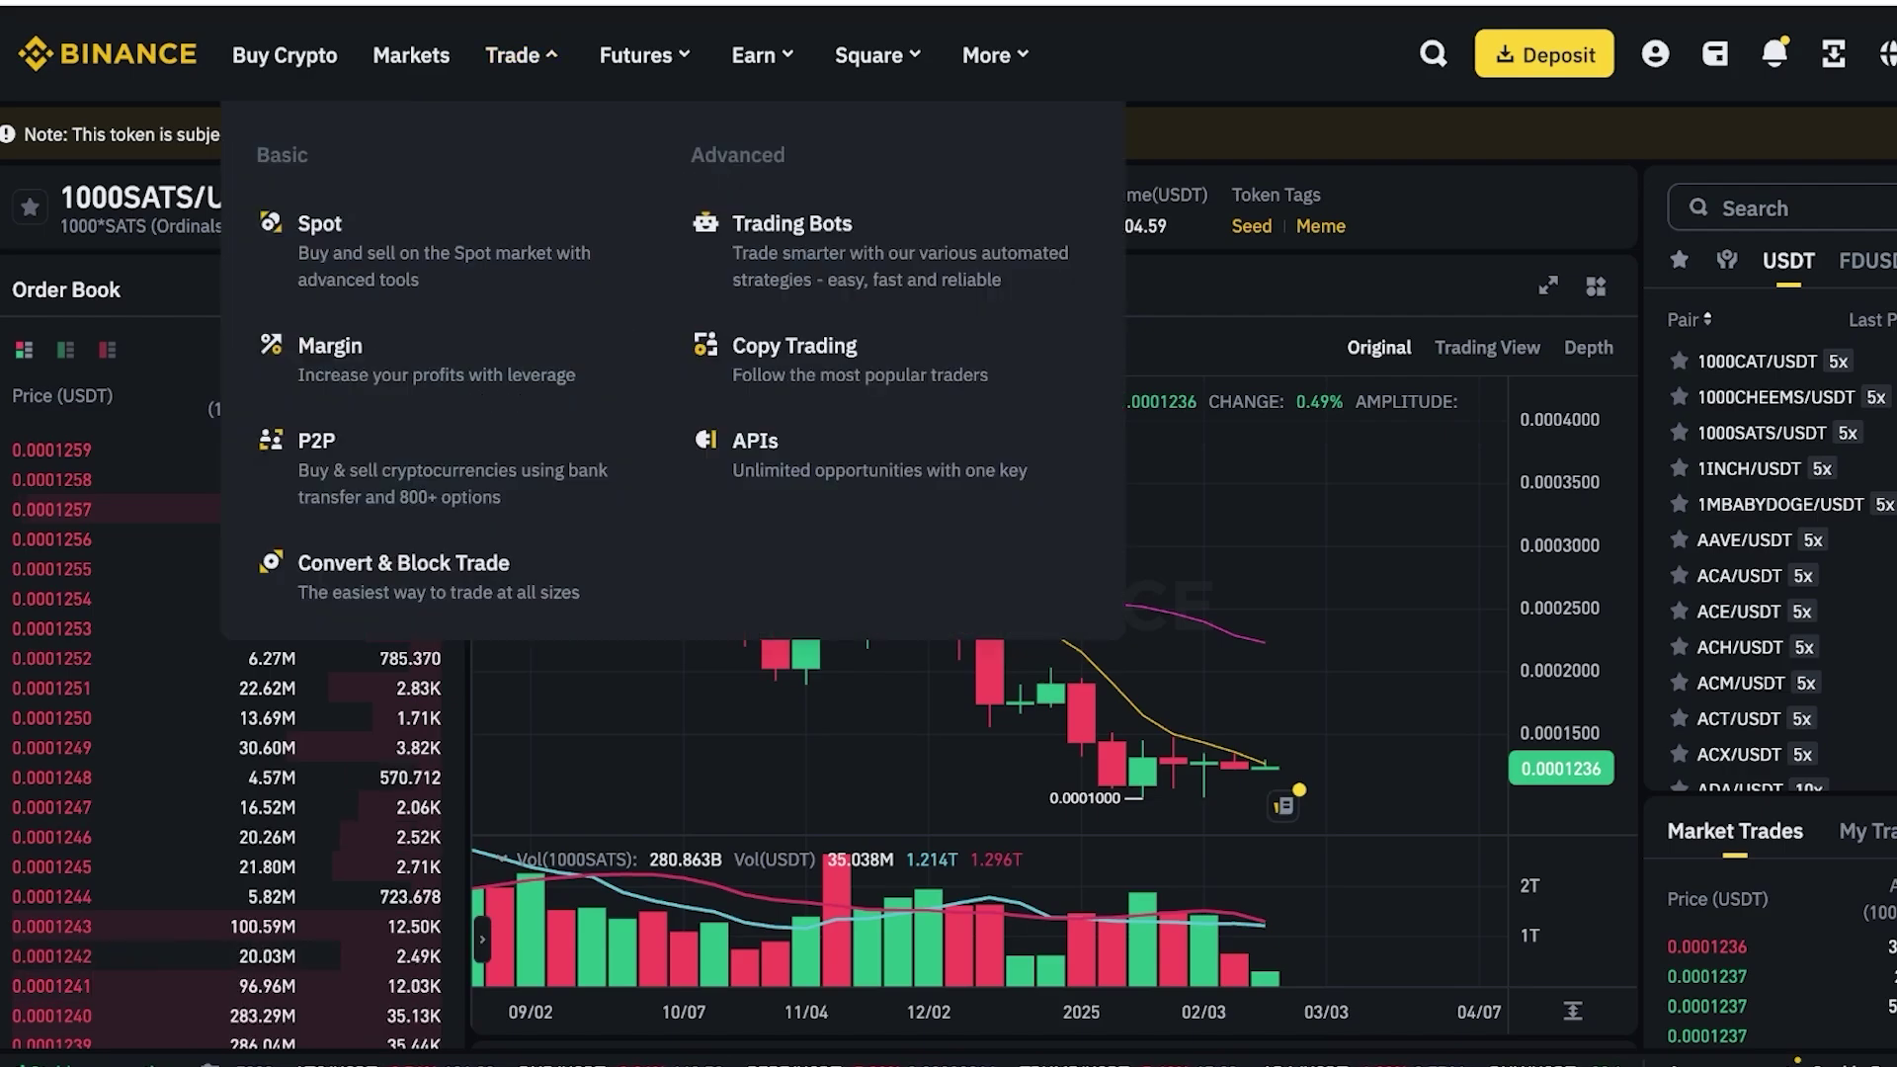
mouse_move(644, 56)
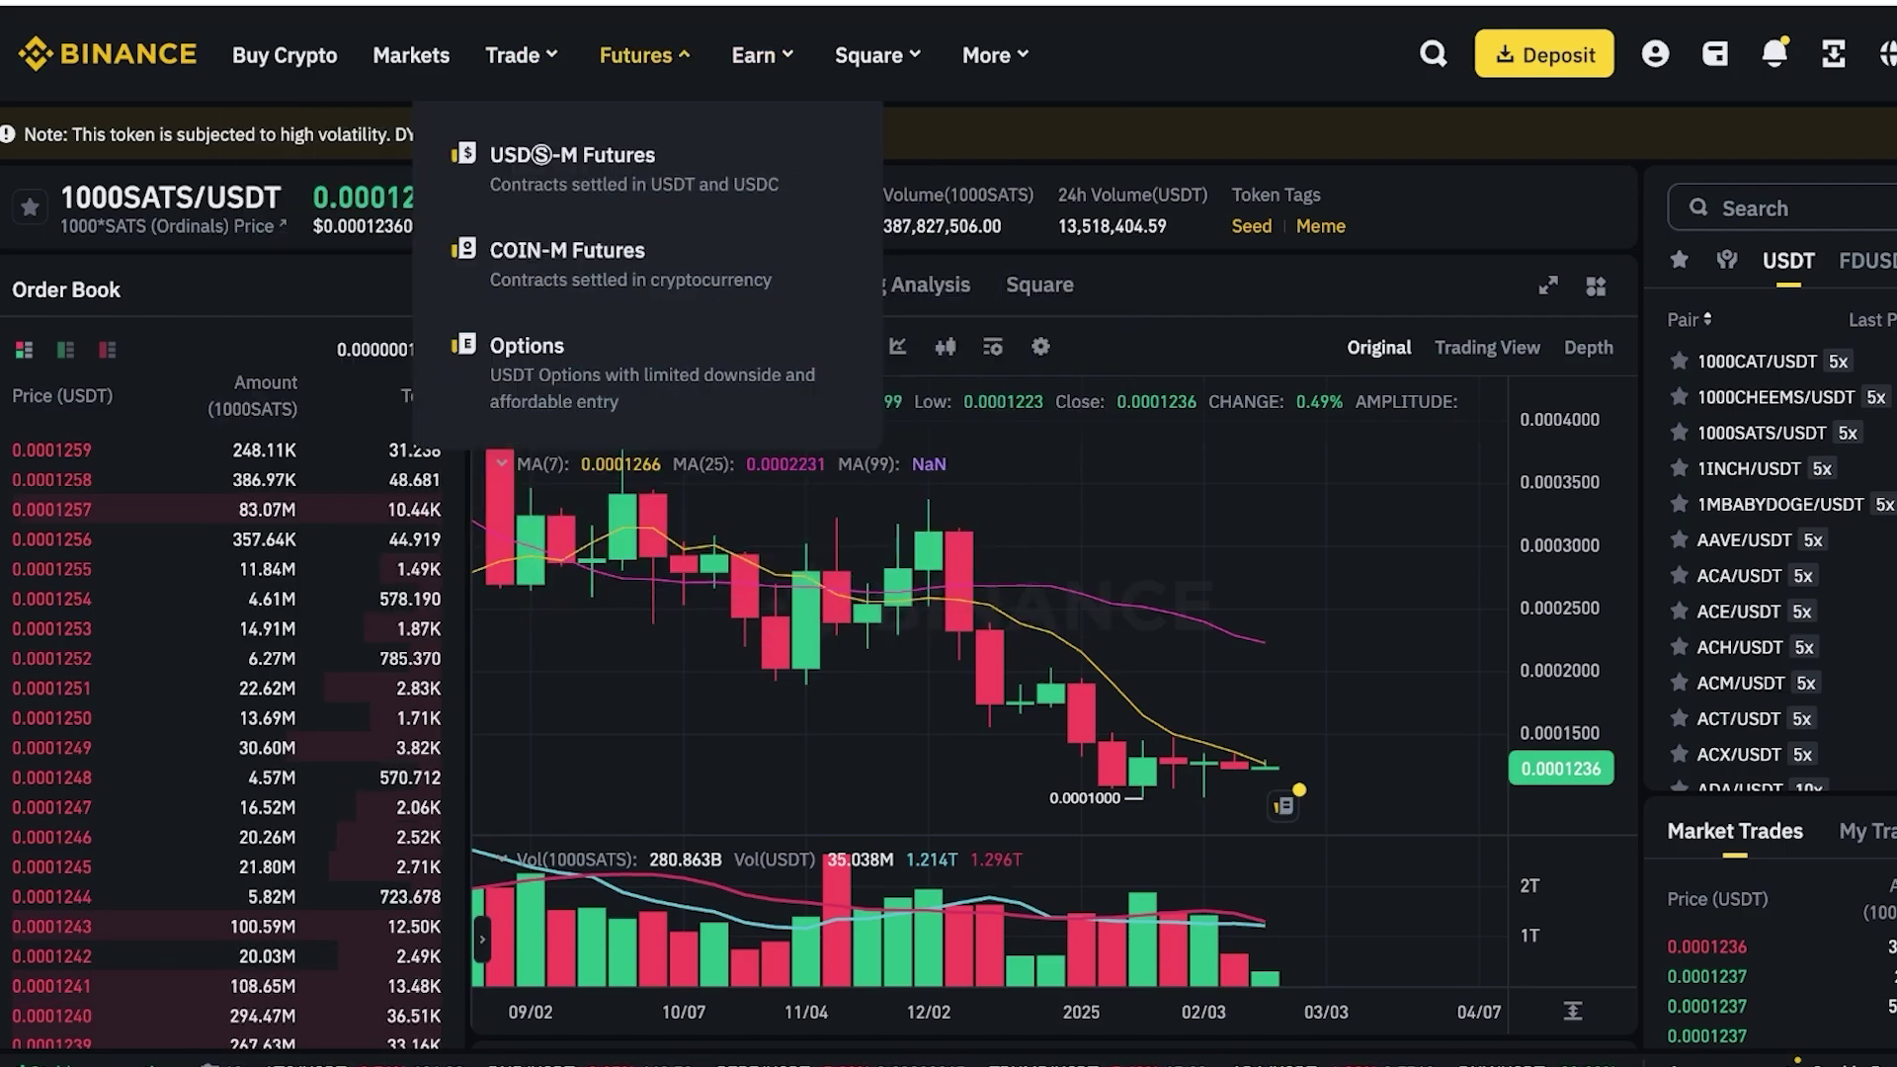
click(644, 56)
Review the futures overview page and its Our Markets section, and open trading for USDⓈ-M Futures
scroll(949, 534, right, 1)
scroll(949, 534, down, 1)
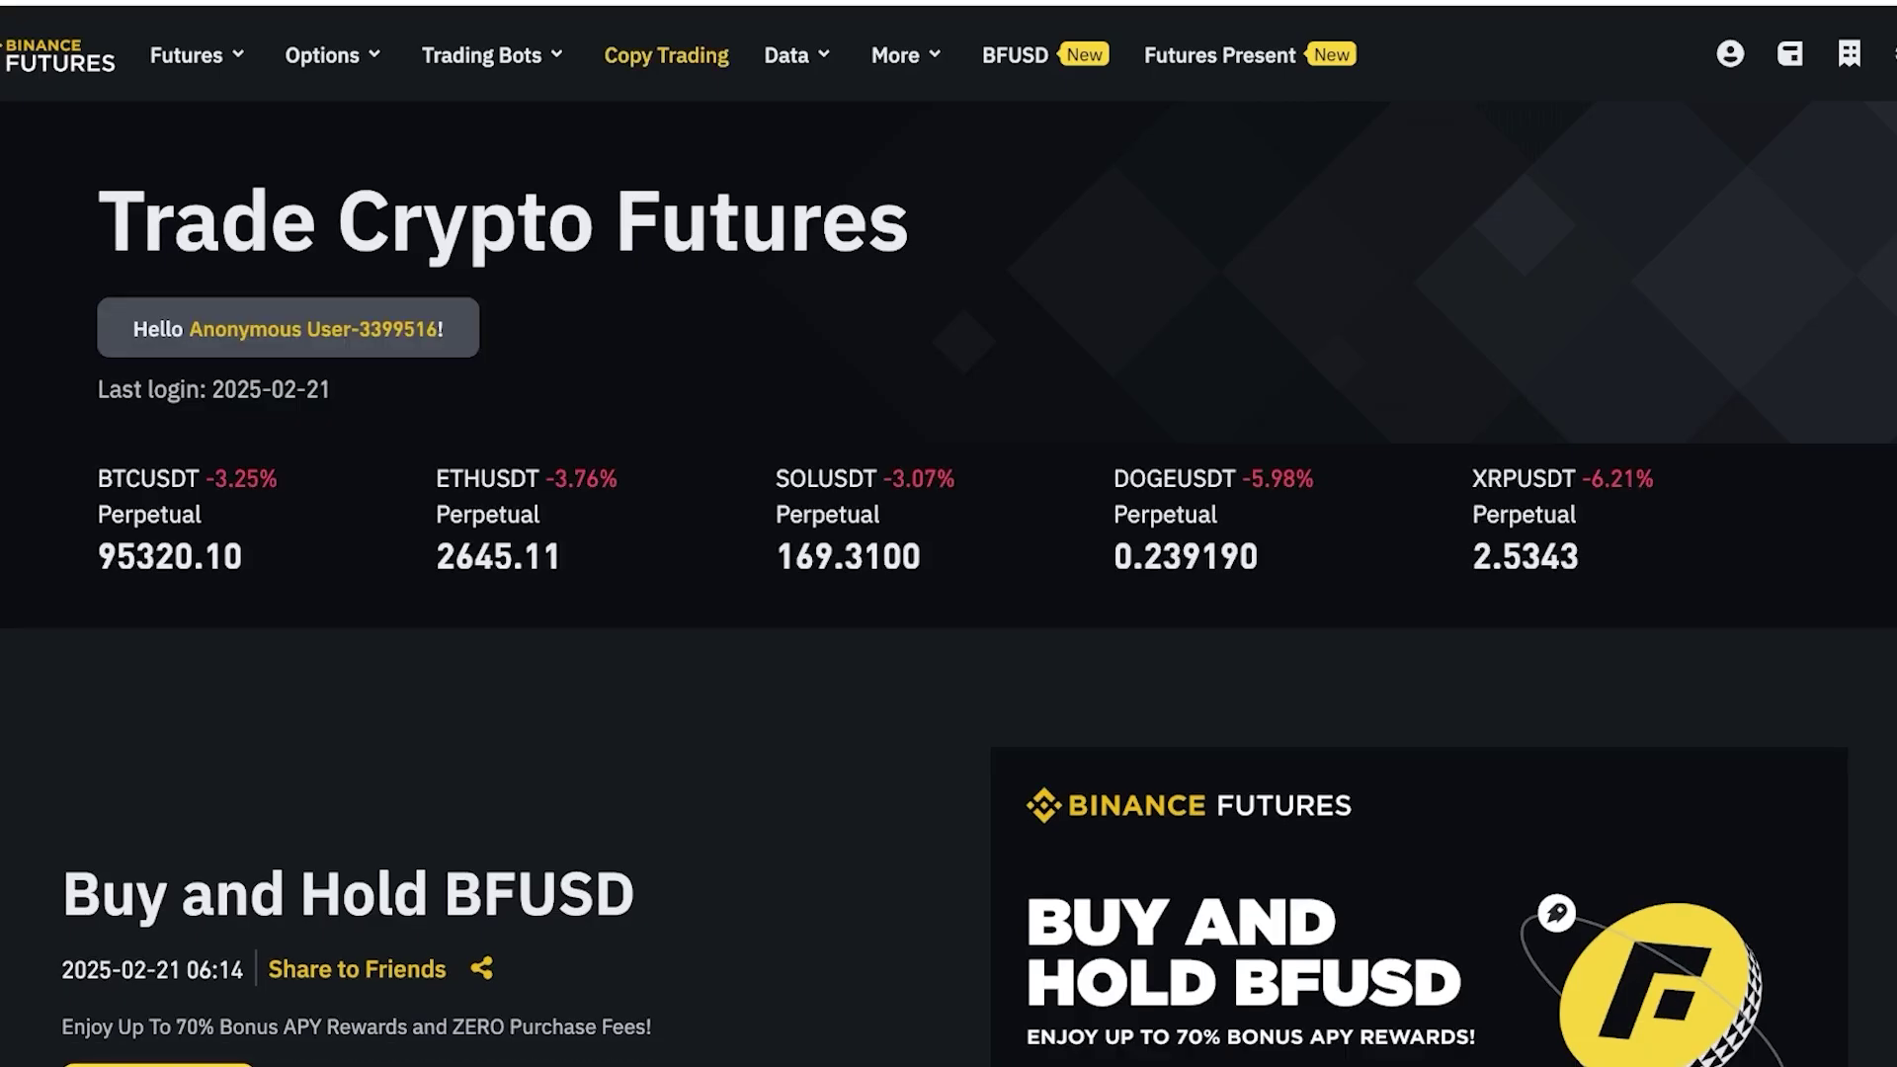
mouse_move(484, 56)
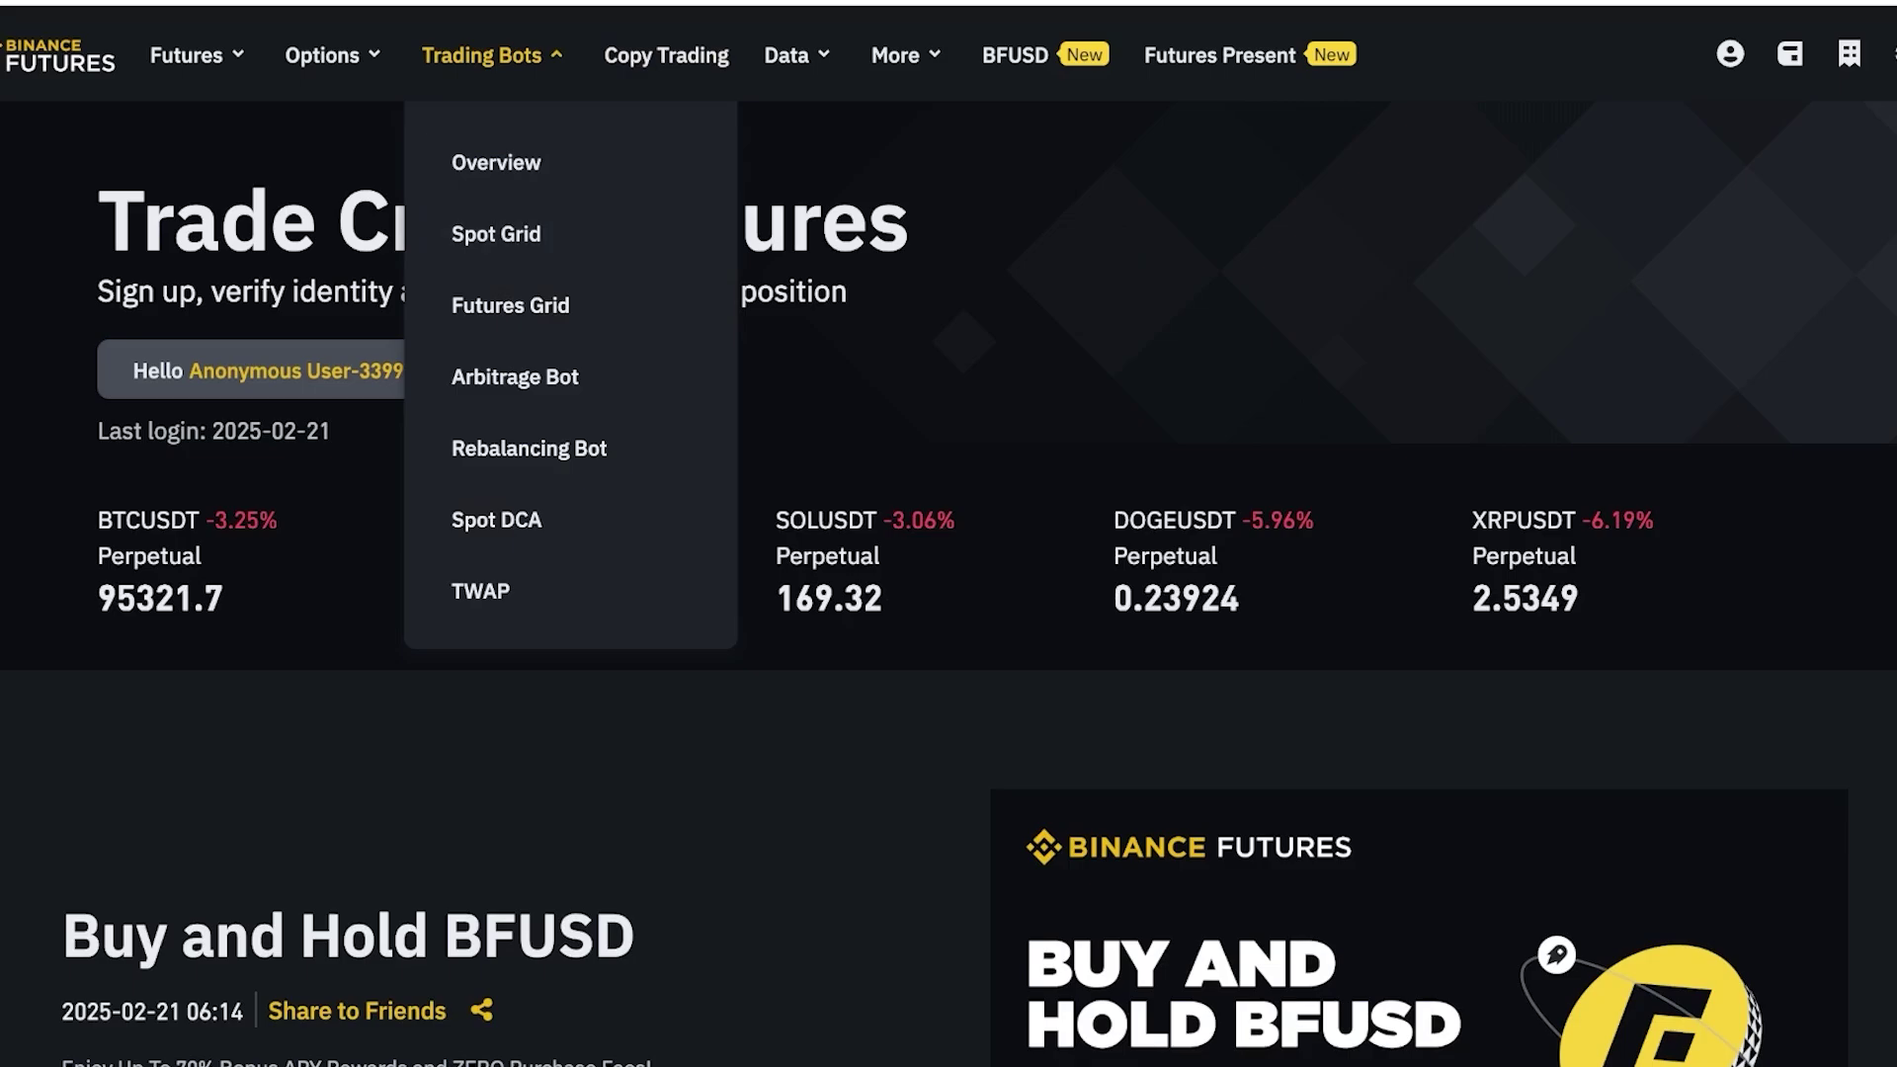
scroll(949, 534, down, 10)
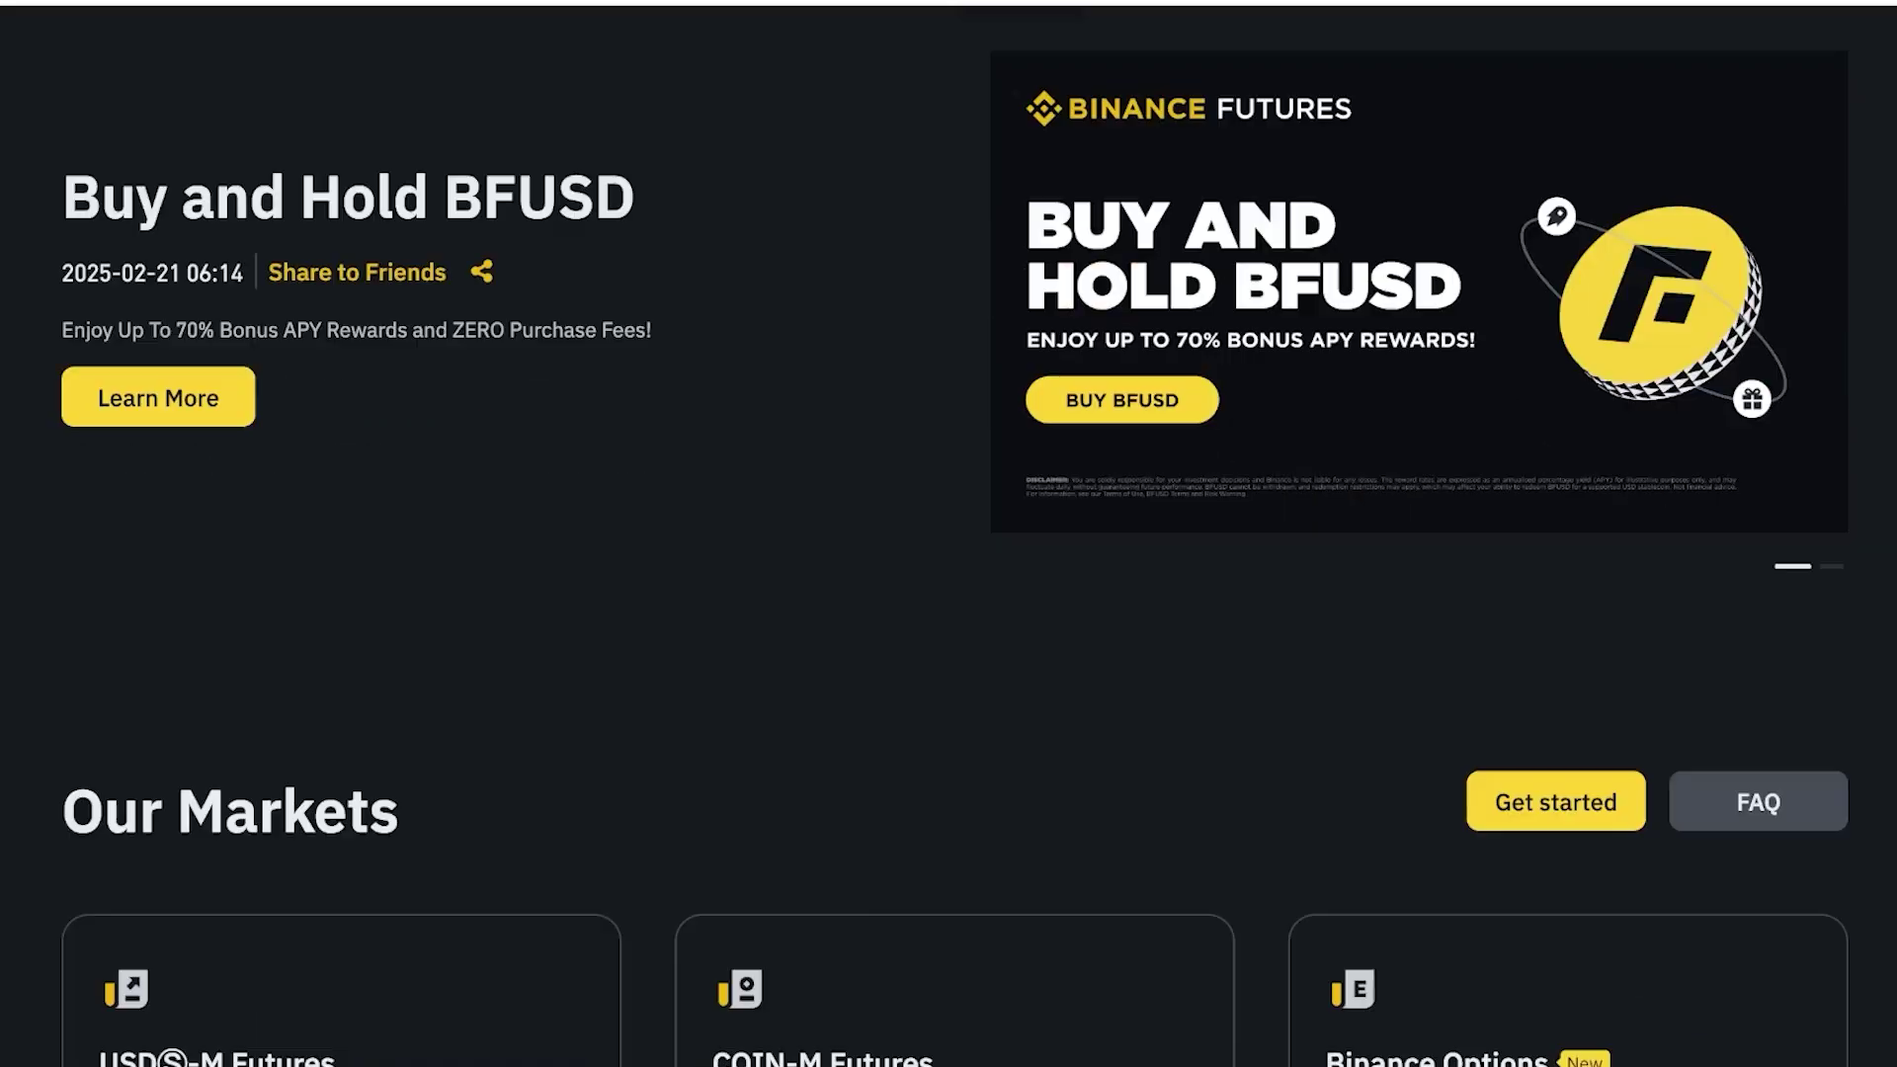
scroll(949, 533, down, 1)
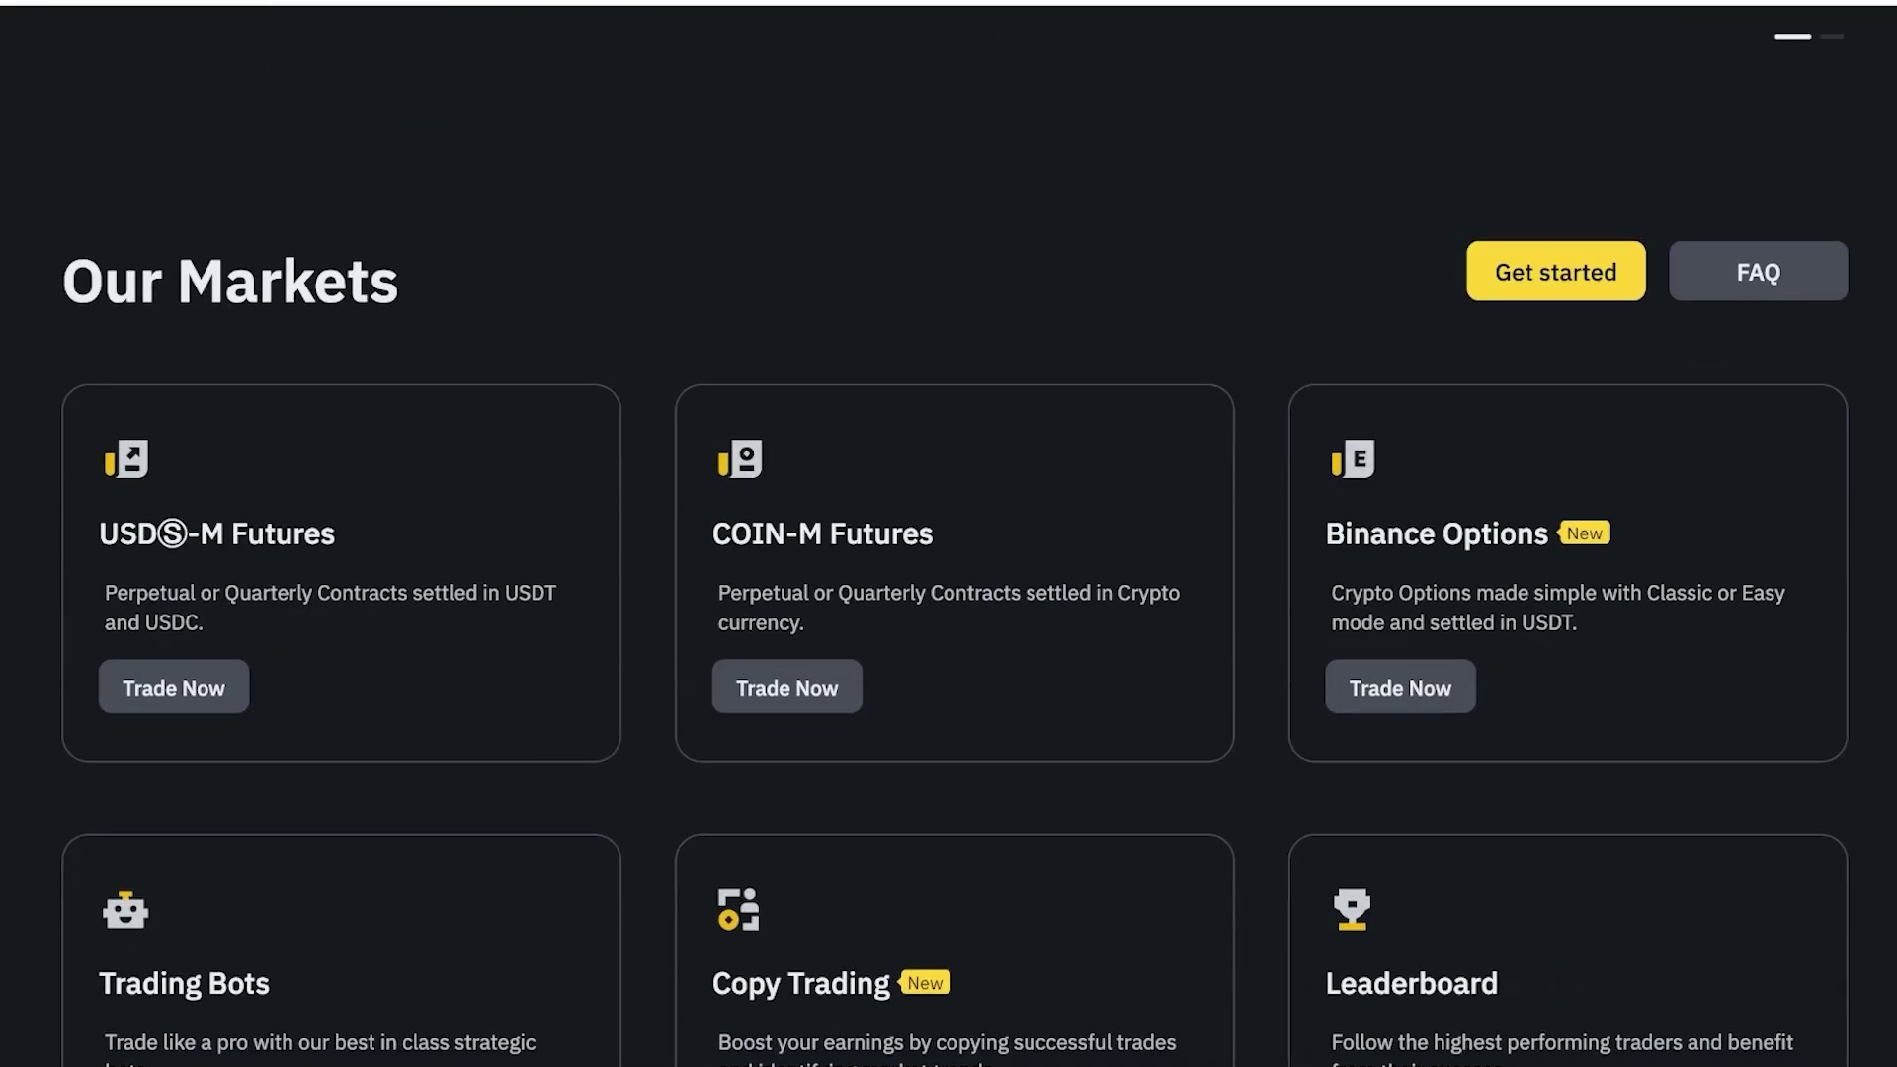
click(174, 687)
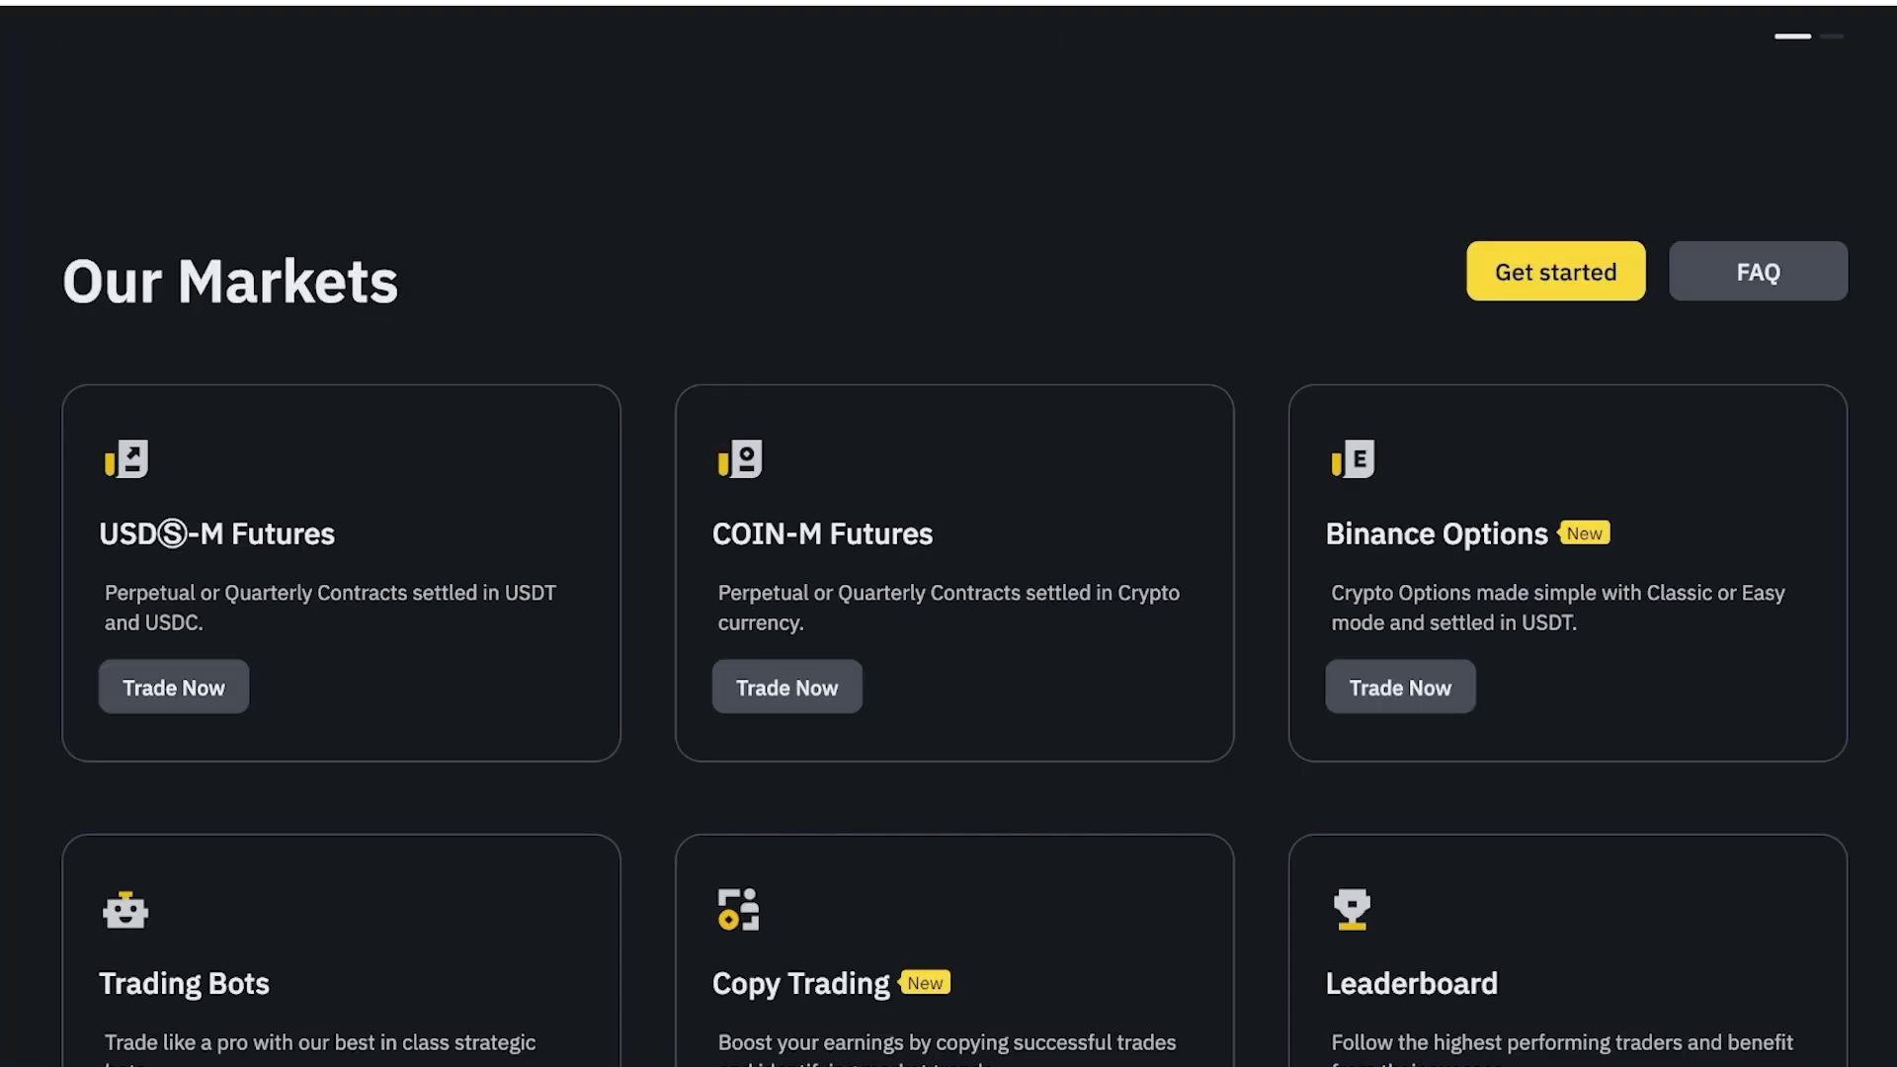
Browse the BTCUSDT perpetual trading page, and open its announcement settings and close them without changes
scroll(948, 534, down, 1)
scroll(948, 534, down, 2)
scroll(949, 533, up, 3)
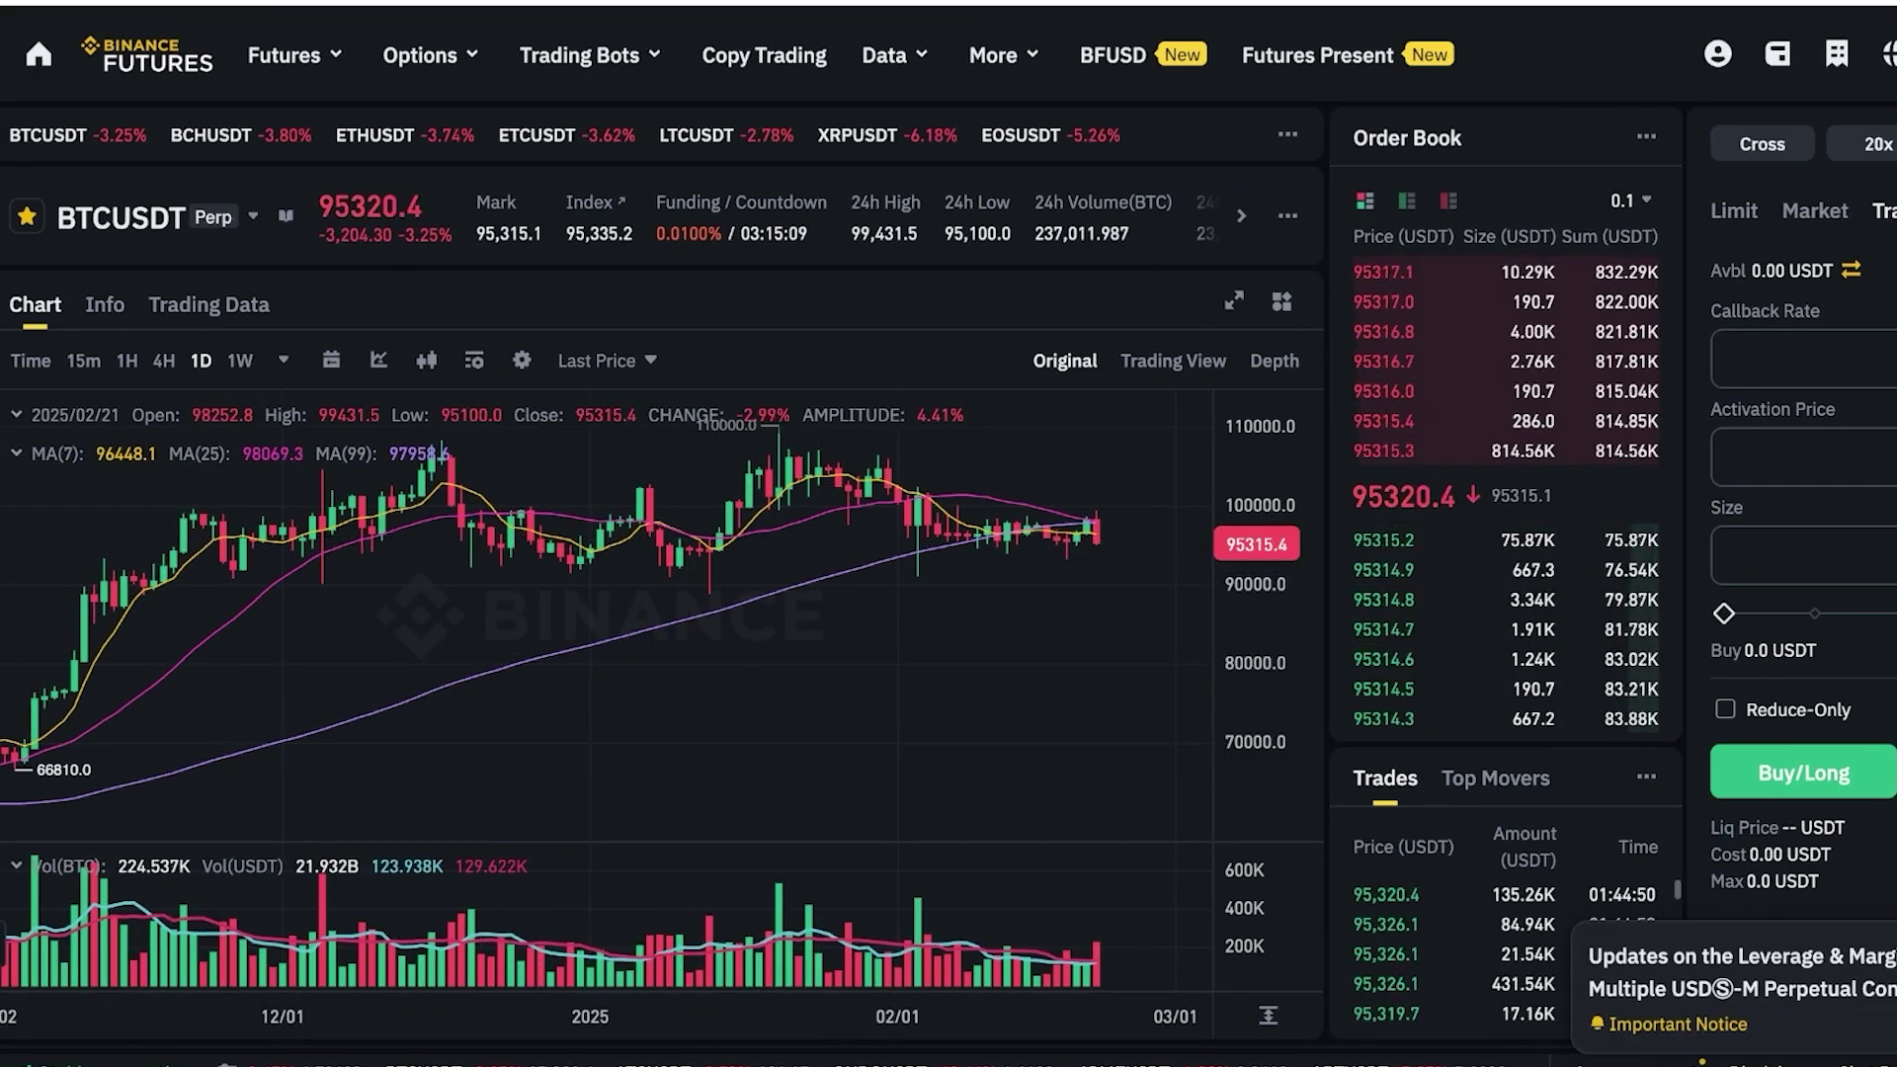
click(1858, 1024)
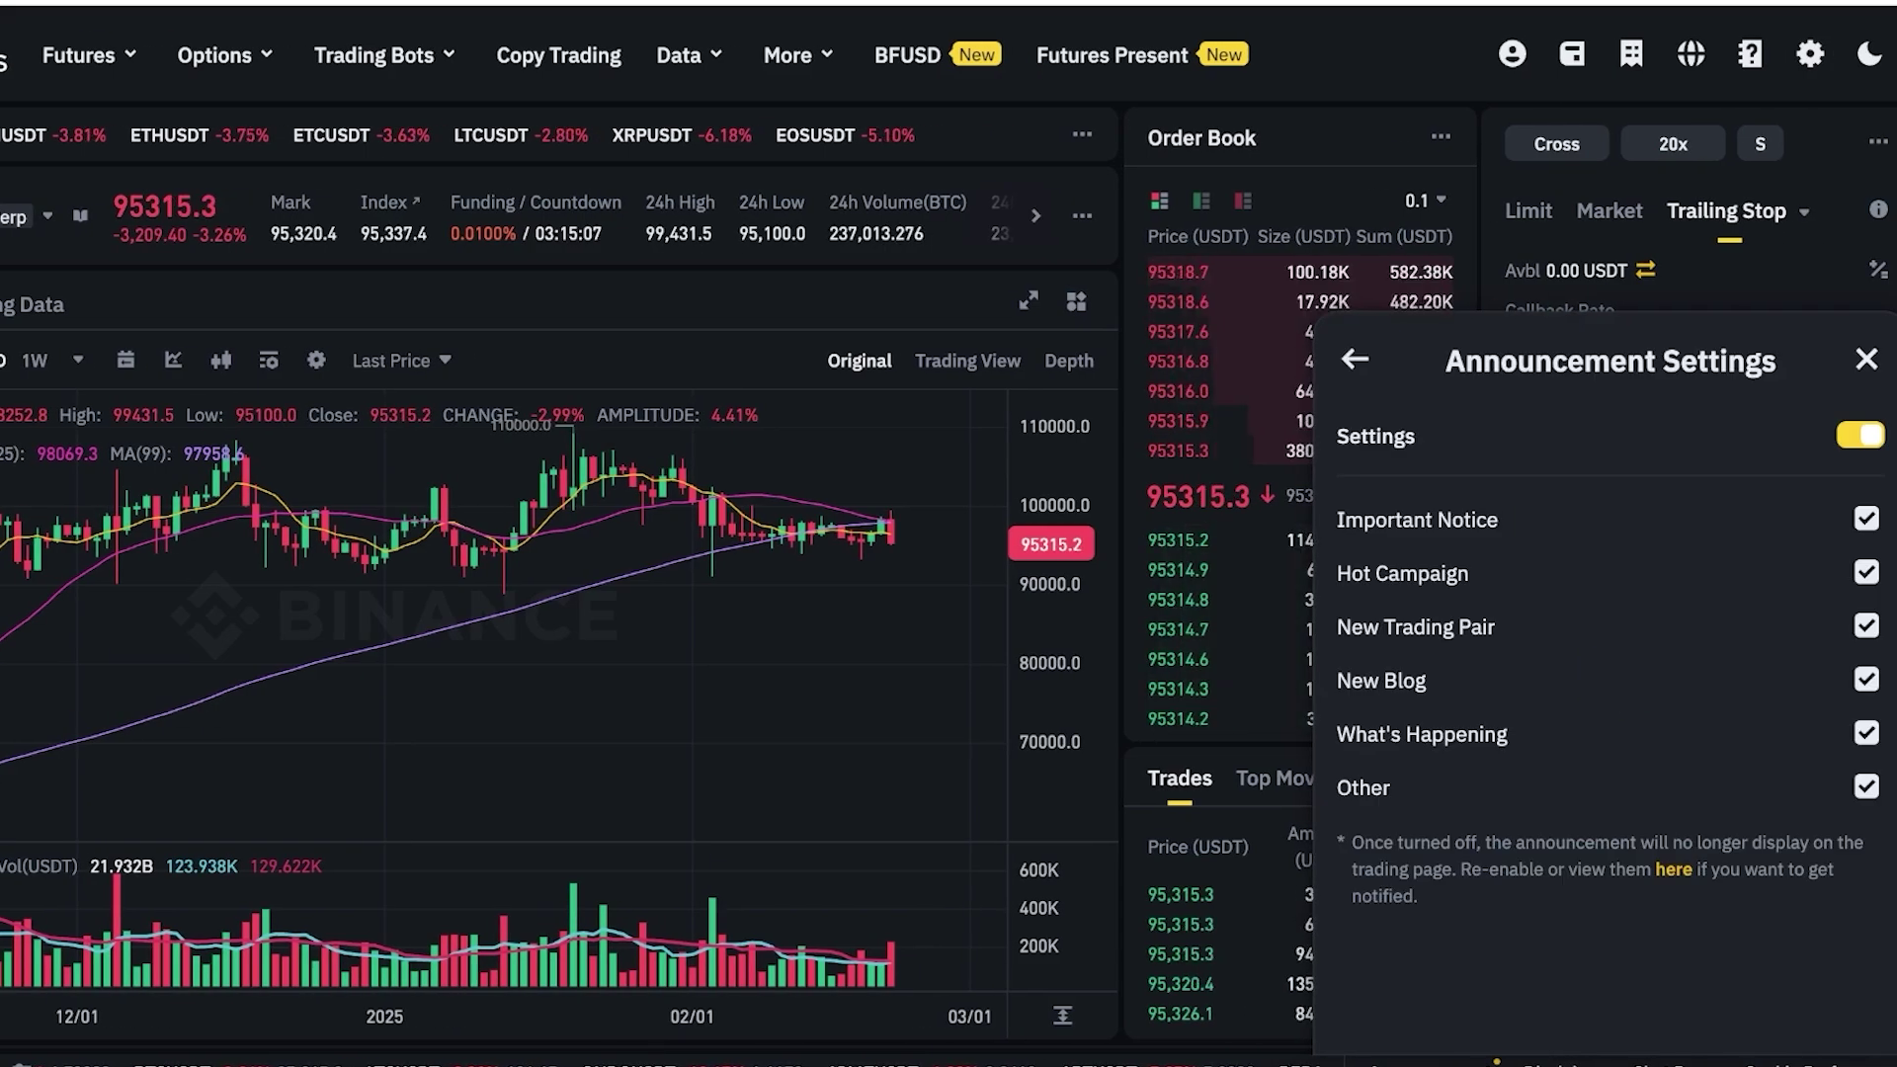
click(1867, 360)
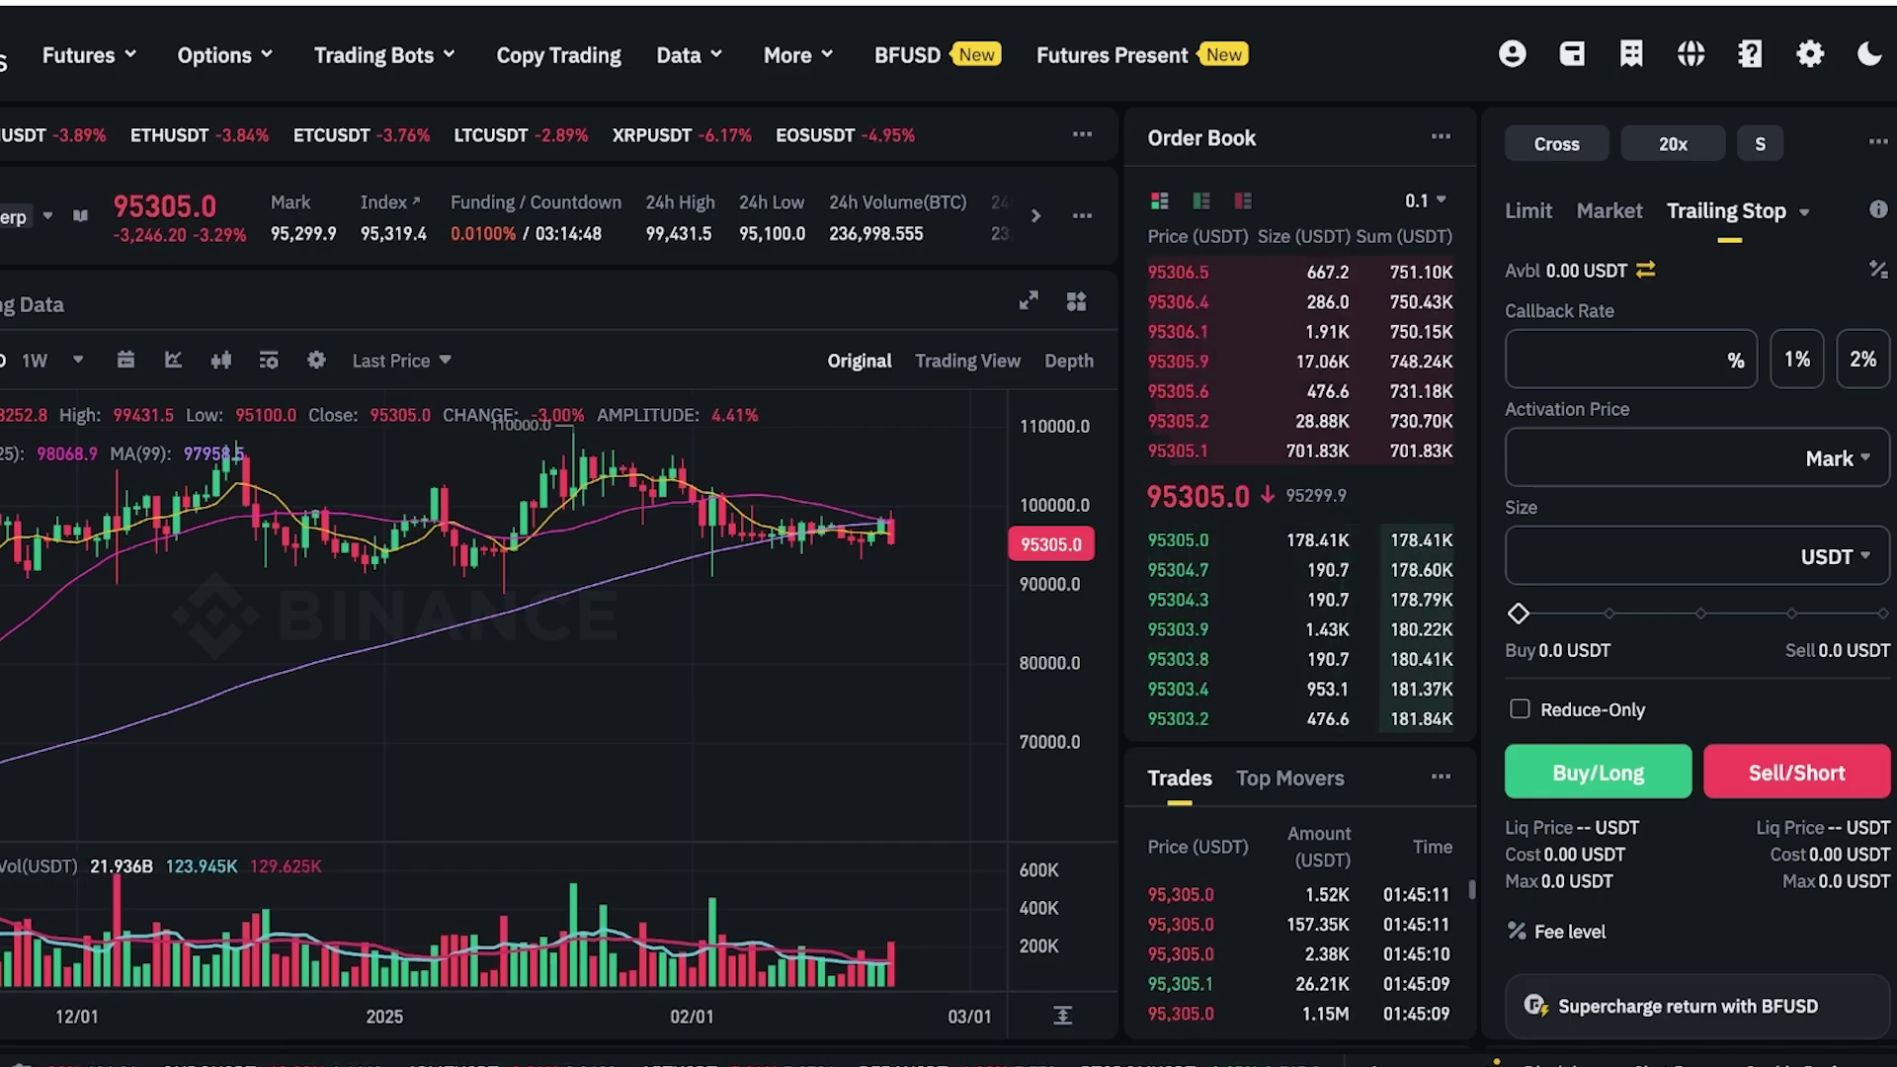
Look through the available trading bots and choose the Arbitrage Bot
mouse_move(384, 55)
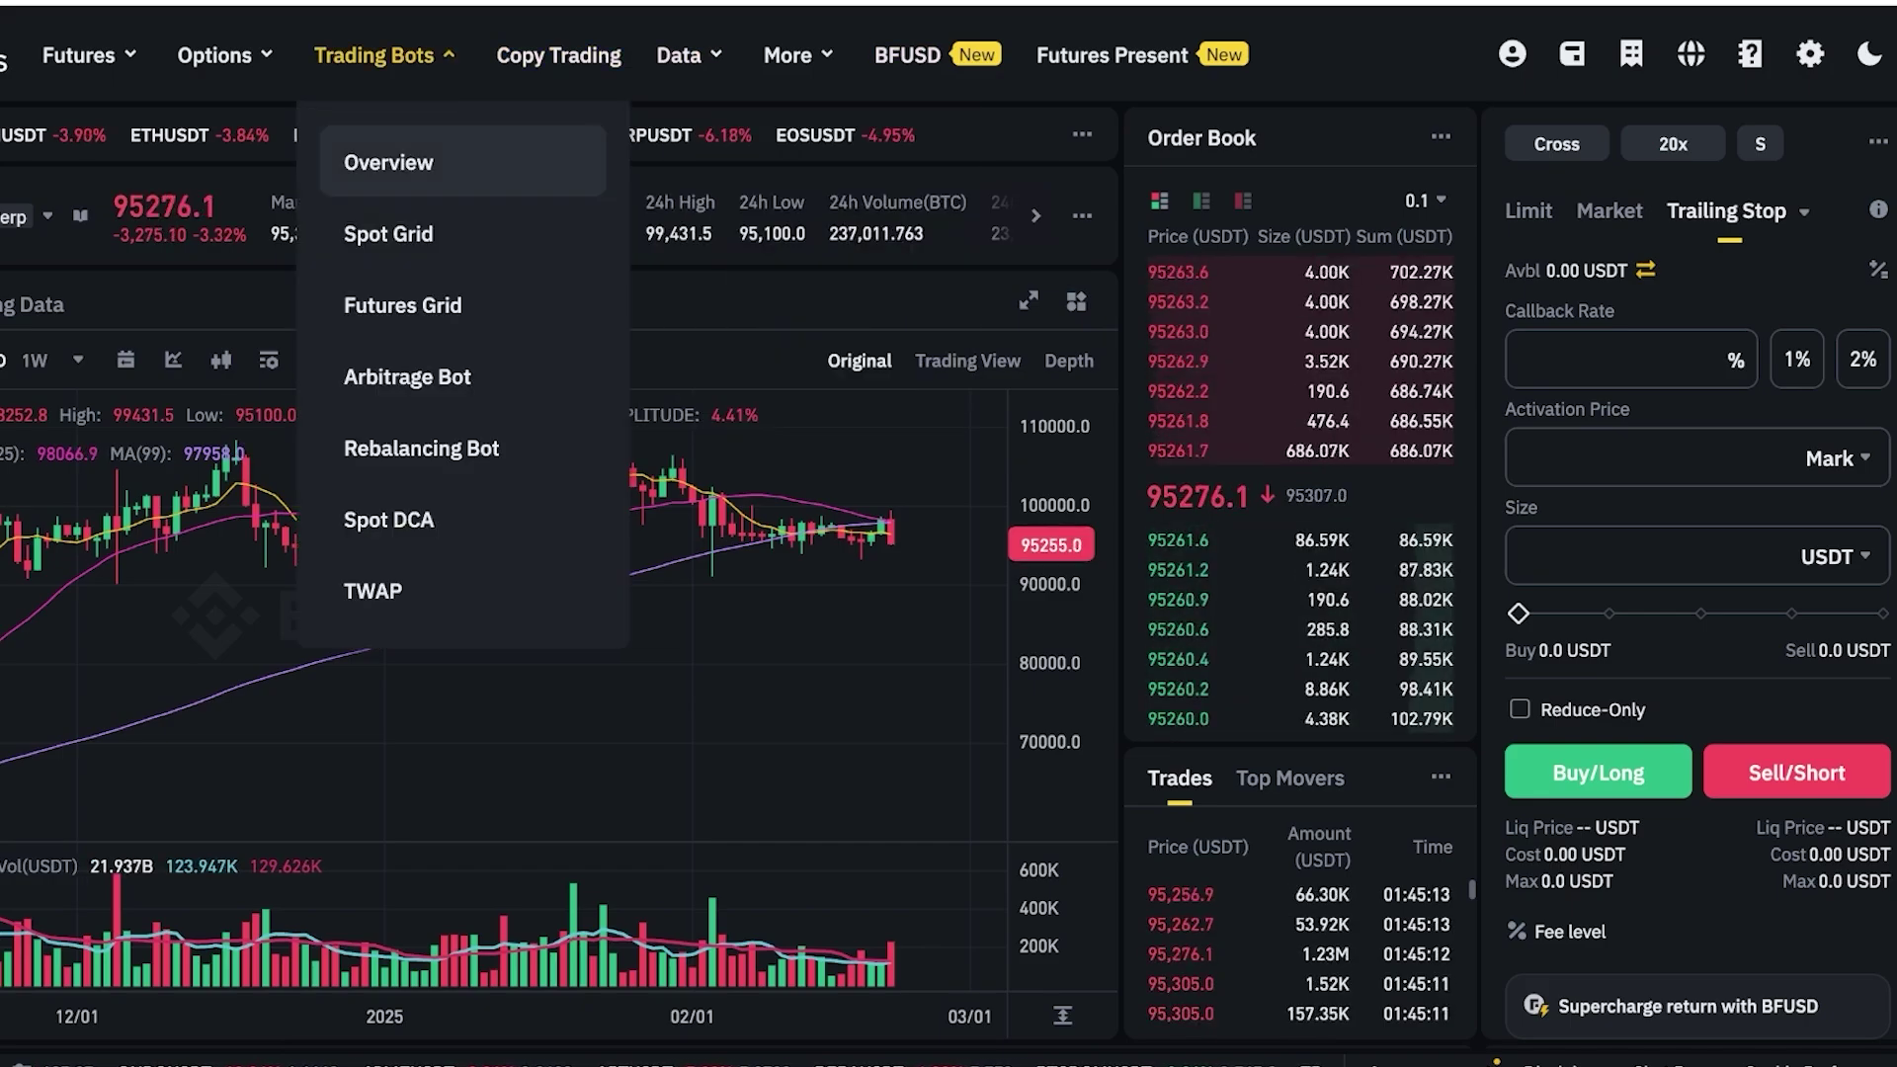
click(407, 376)
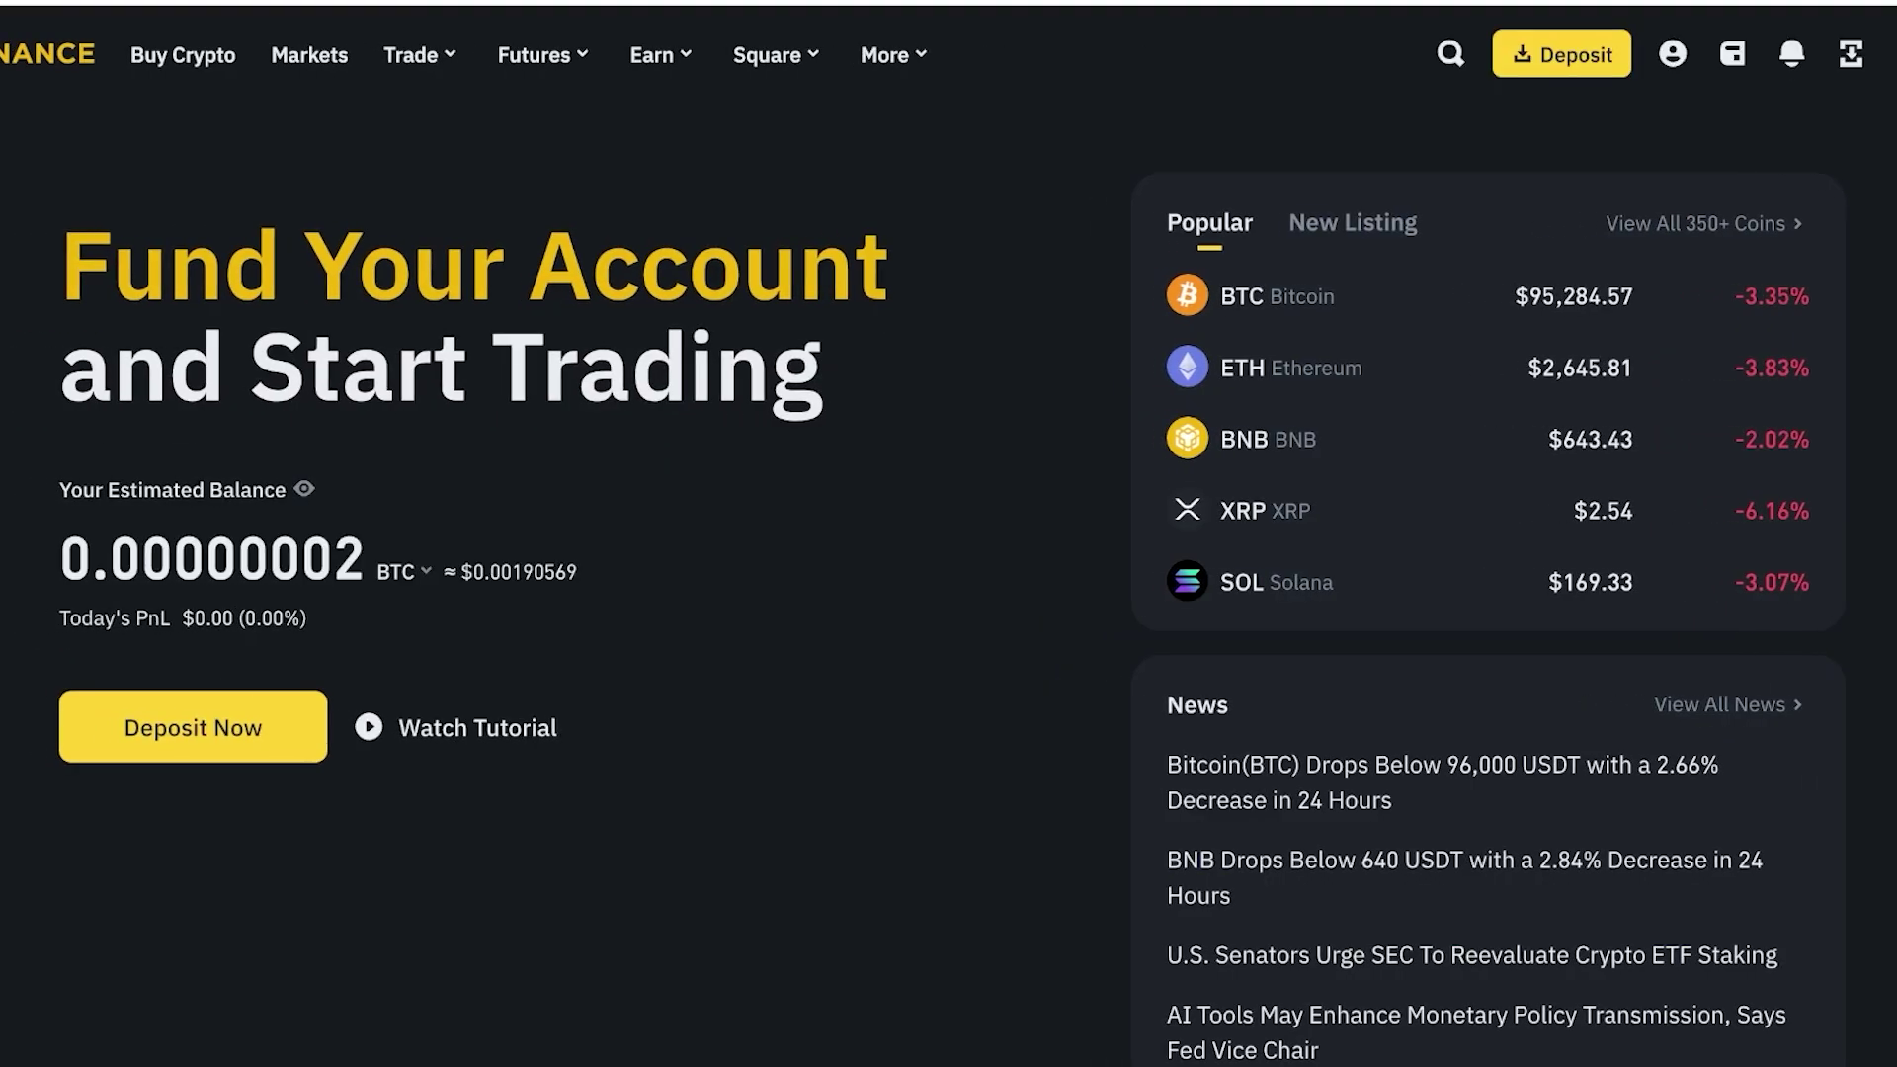
Open the Earn overview page and bring its Popular Products list into view
mouse_move(654, 55)
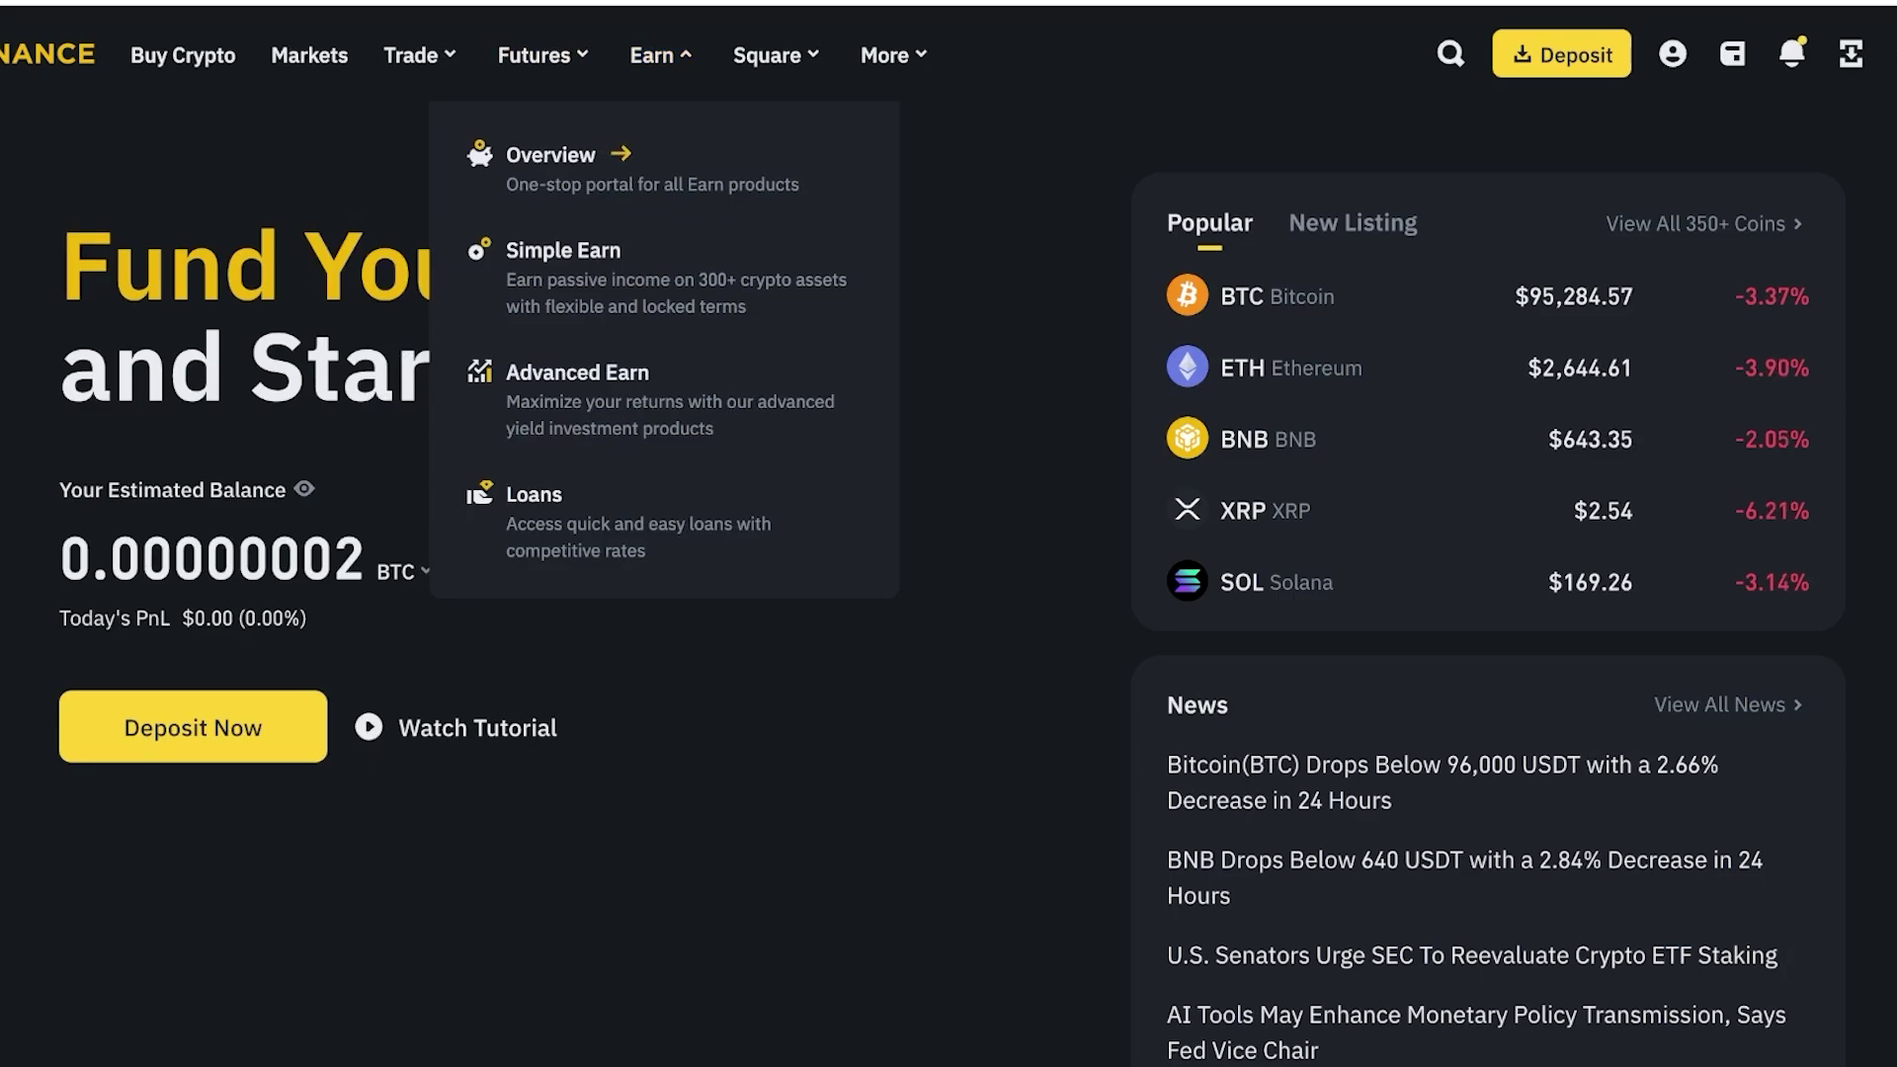
click(551, 155)
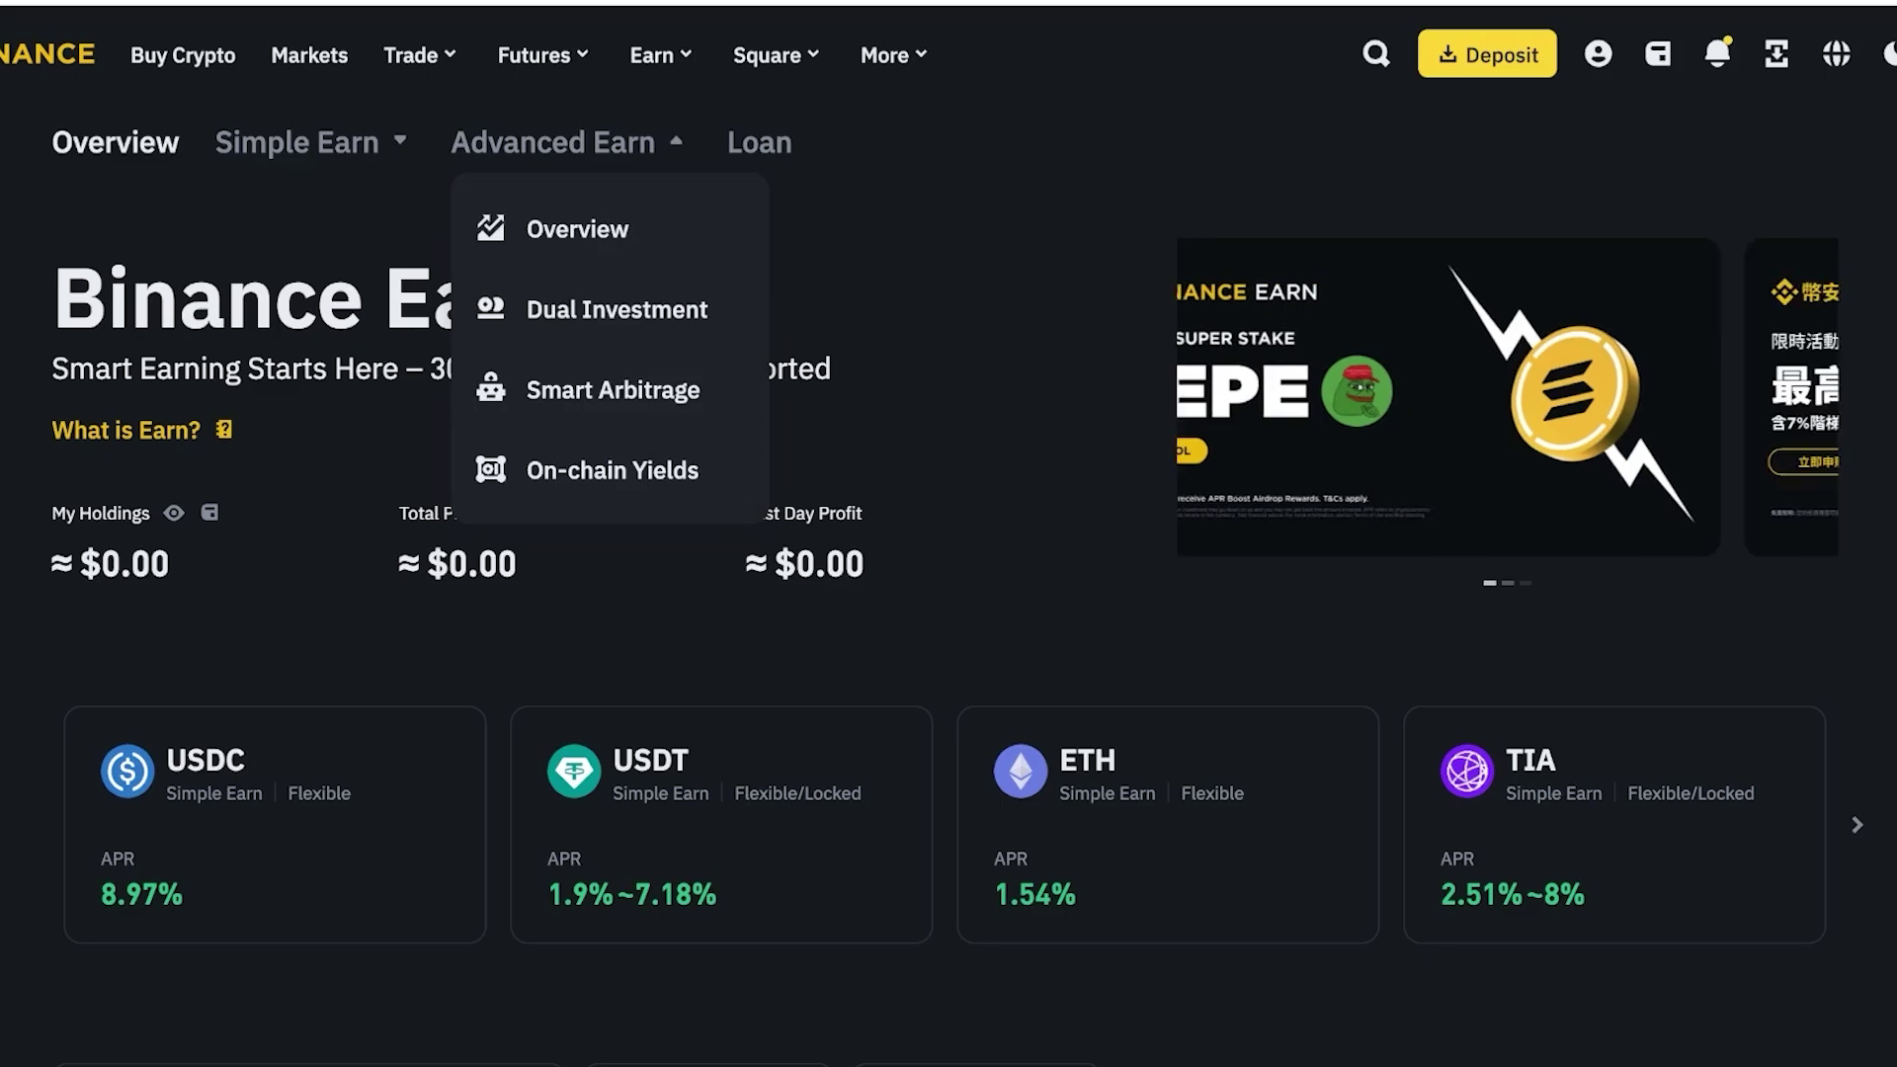
scroll(949, 534, down, 8)
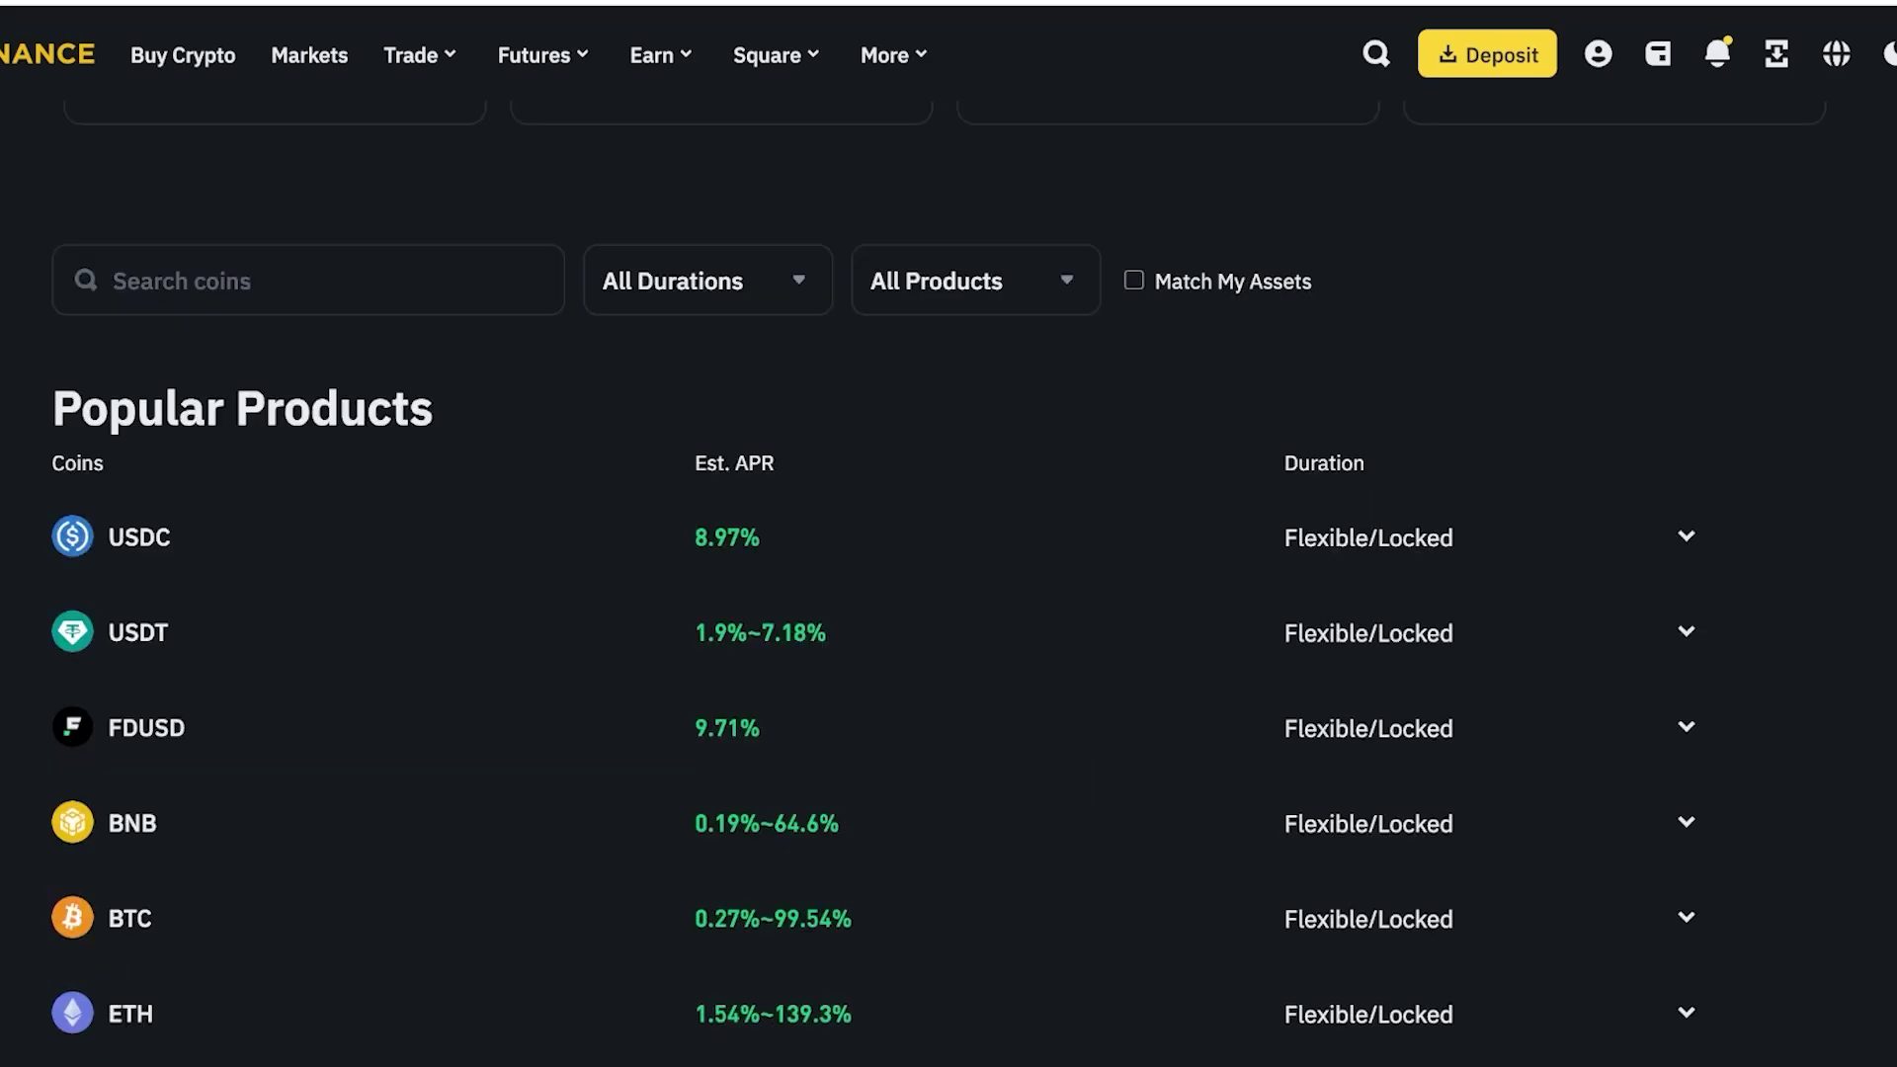
scroll(948, 534, down, 1)
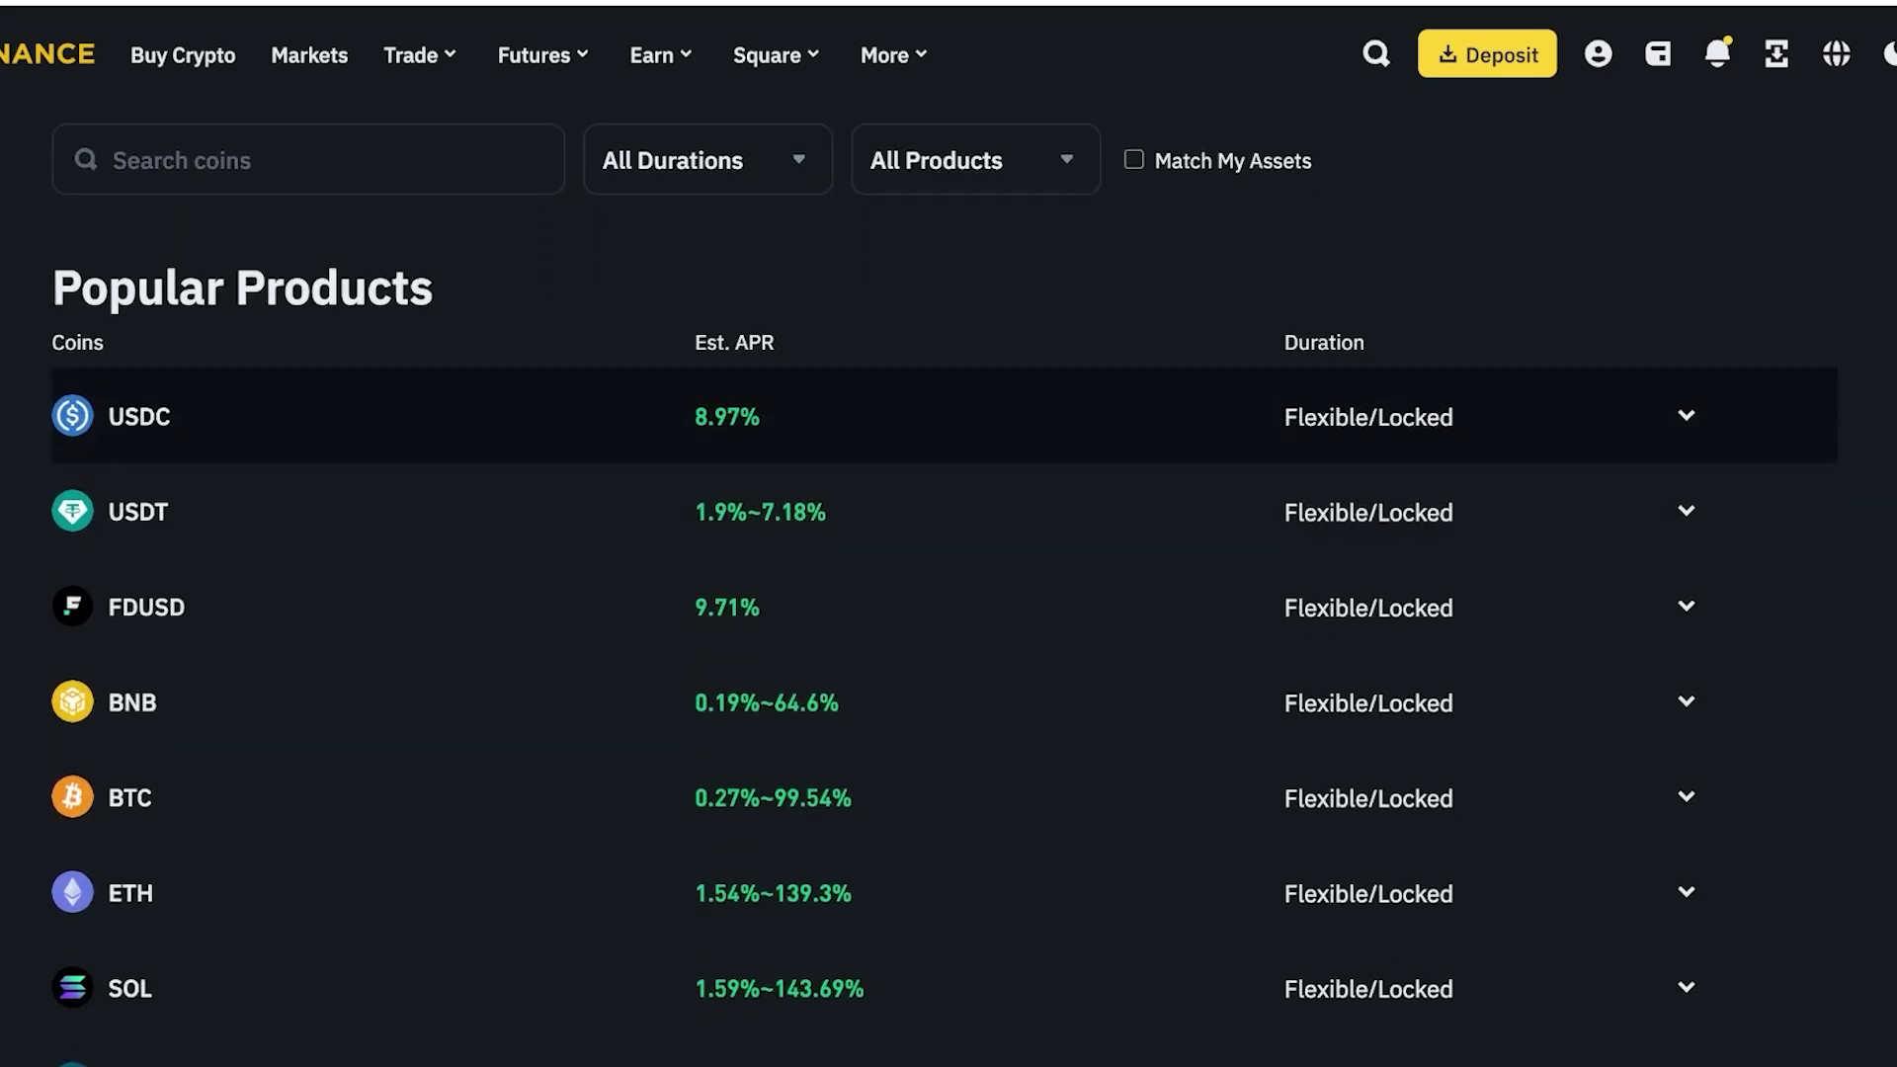
Check the earning products offered for USDC, USDT and BNB, leaving the BNB entry expanded
click(1686, 417)
click(1686, 416)
click(1686, 511)
click(1686, 511)
click(1685, 712)
scroll(1685, 717, down, 2)
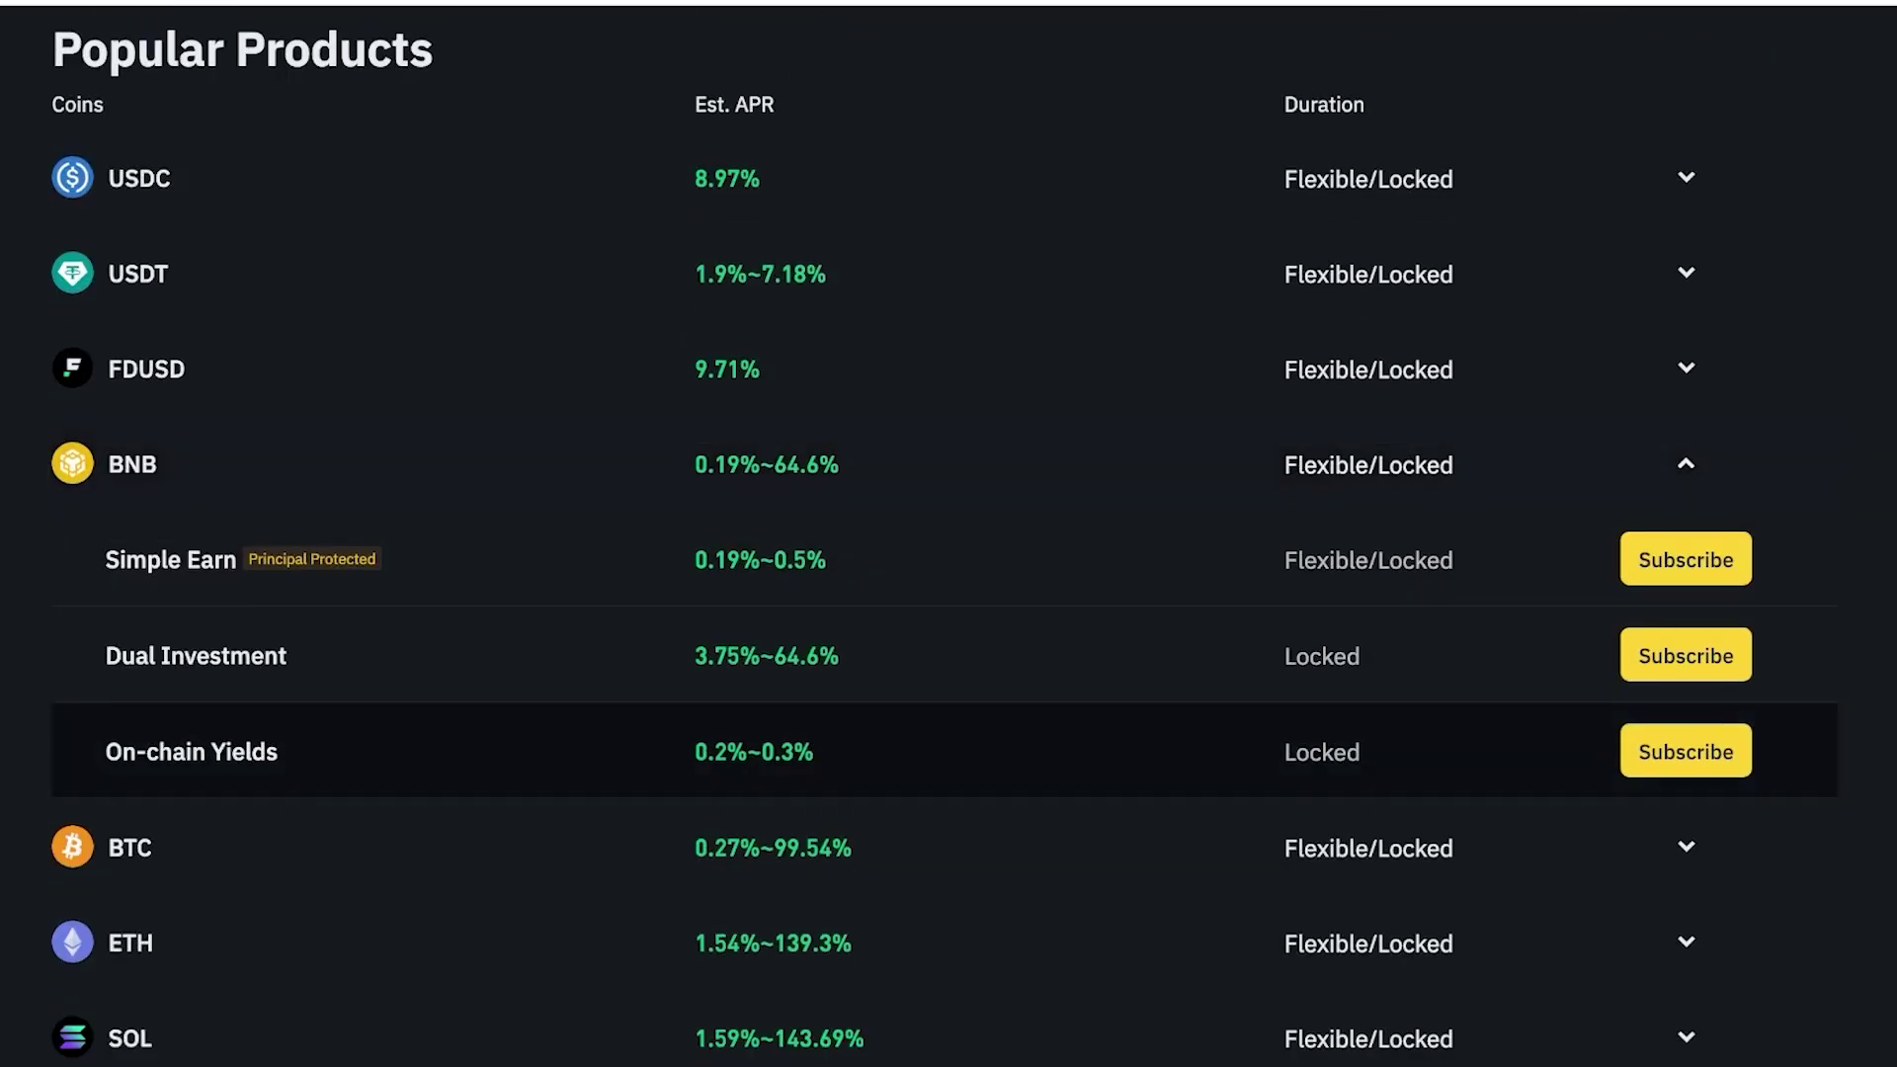
click(1686, 464)
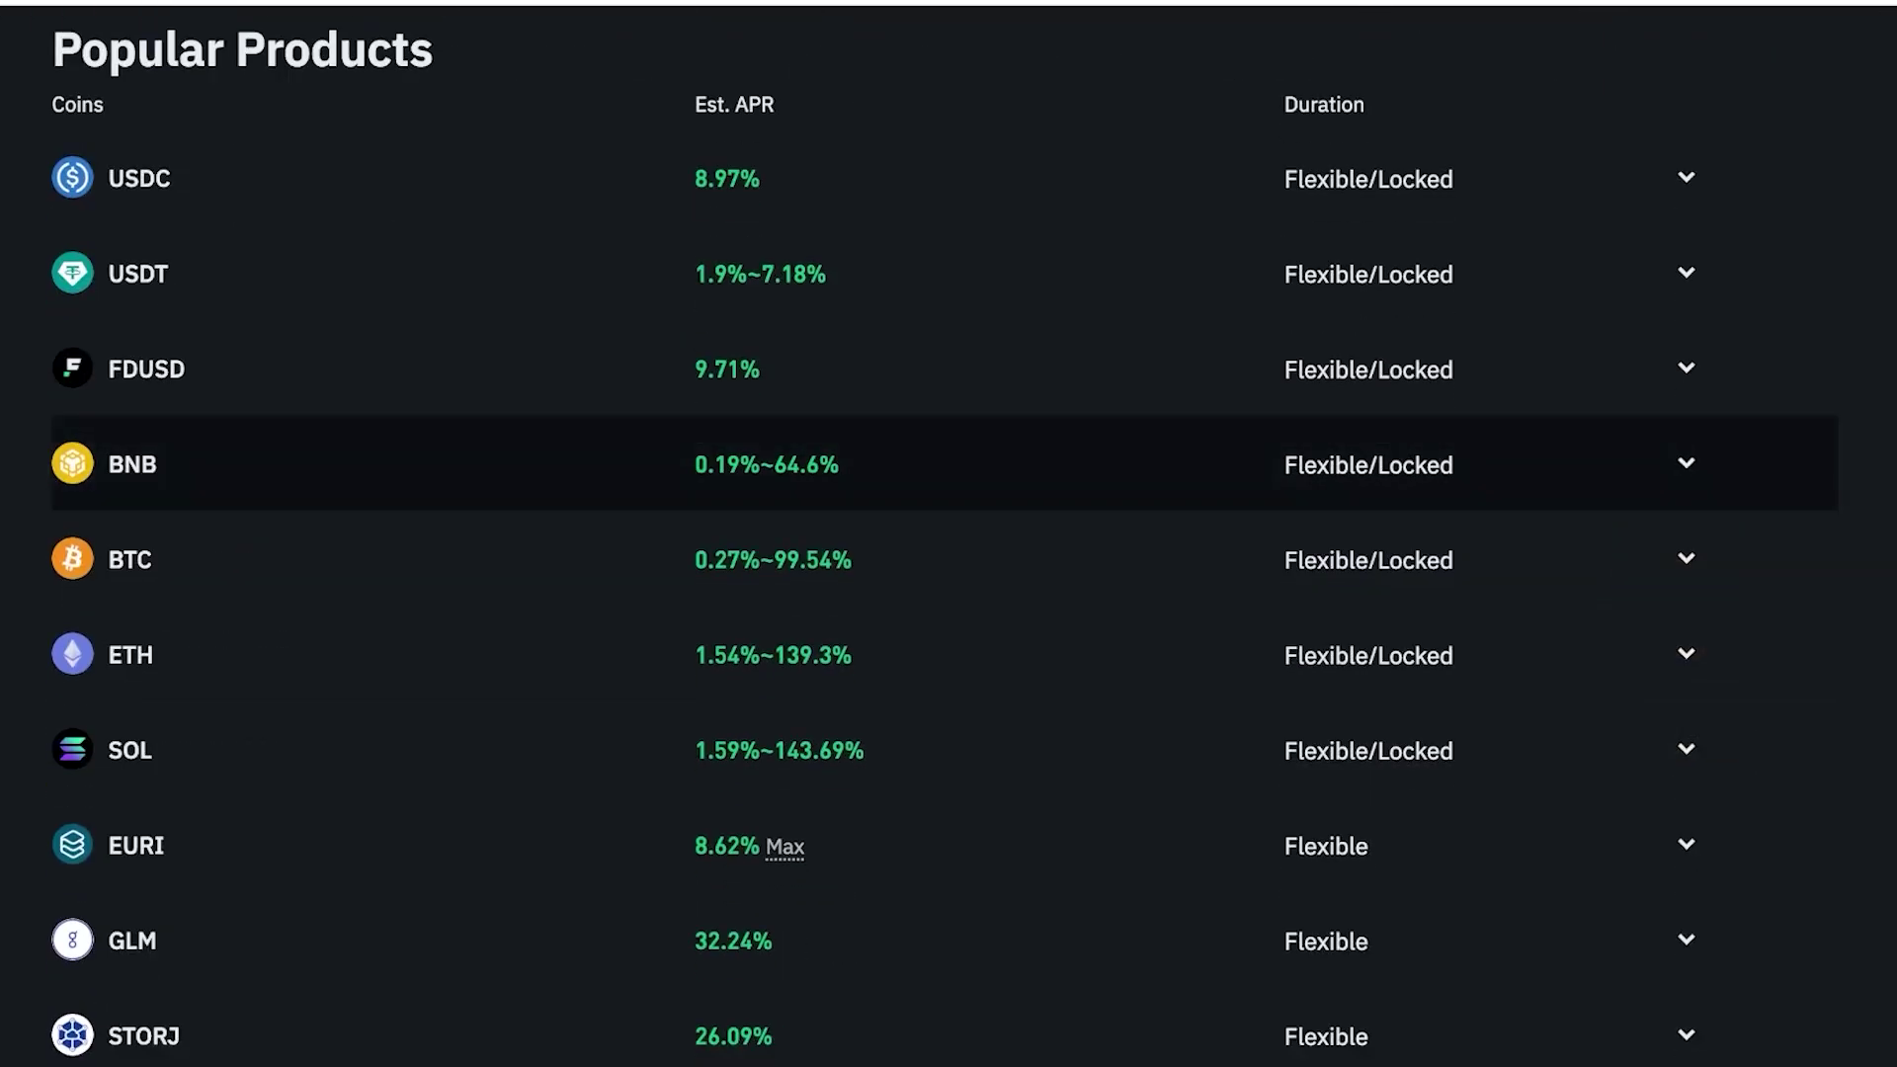
click(1685, 463)
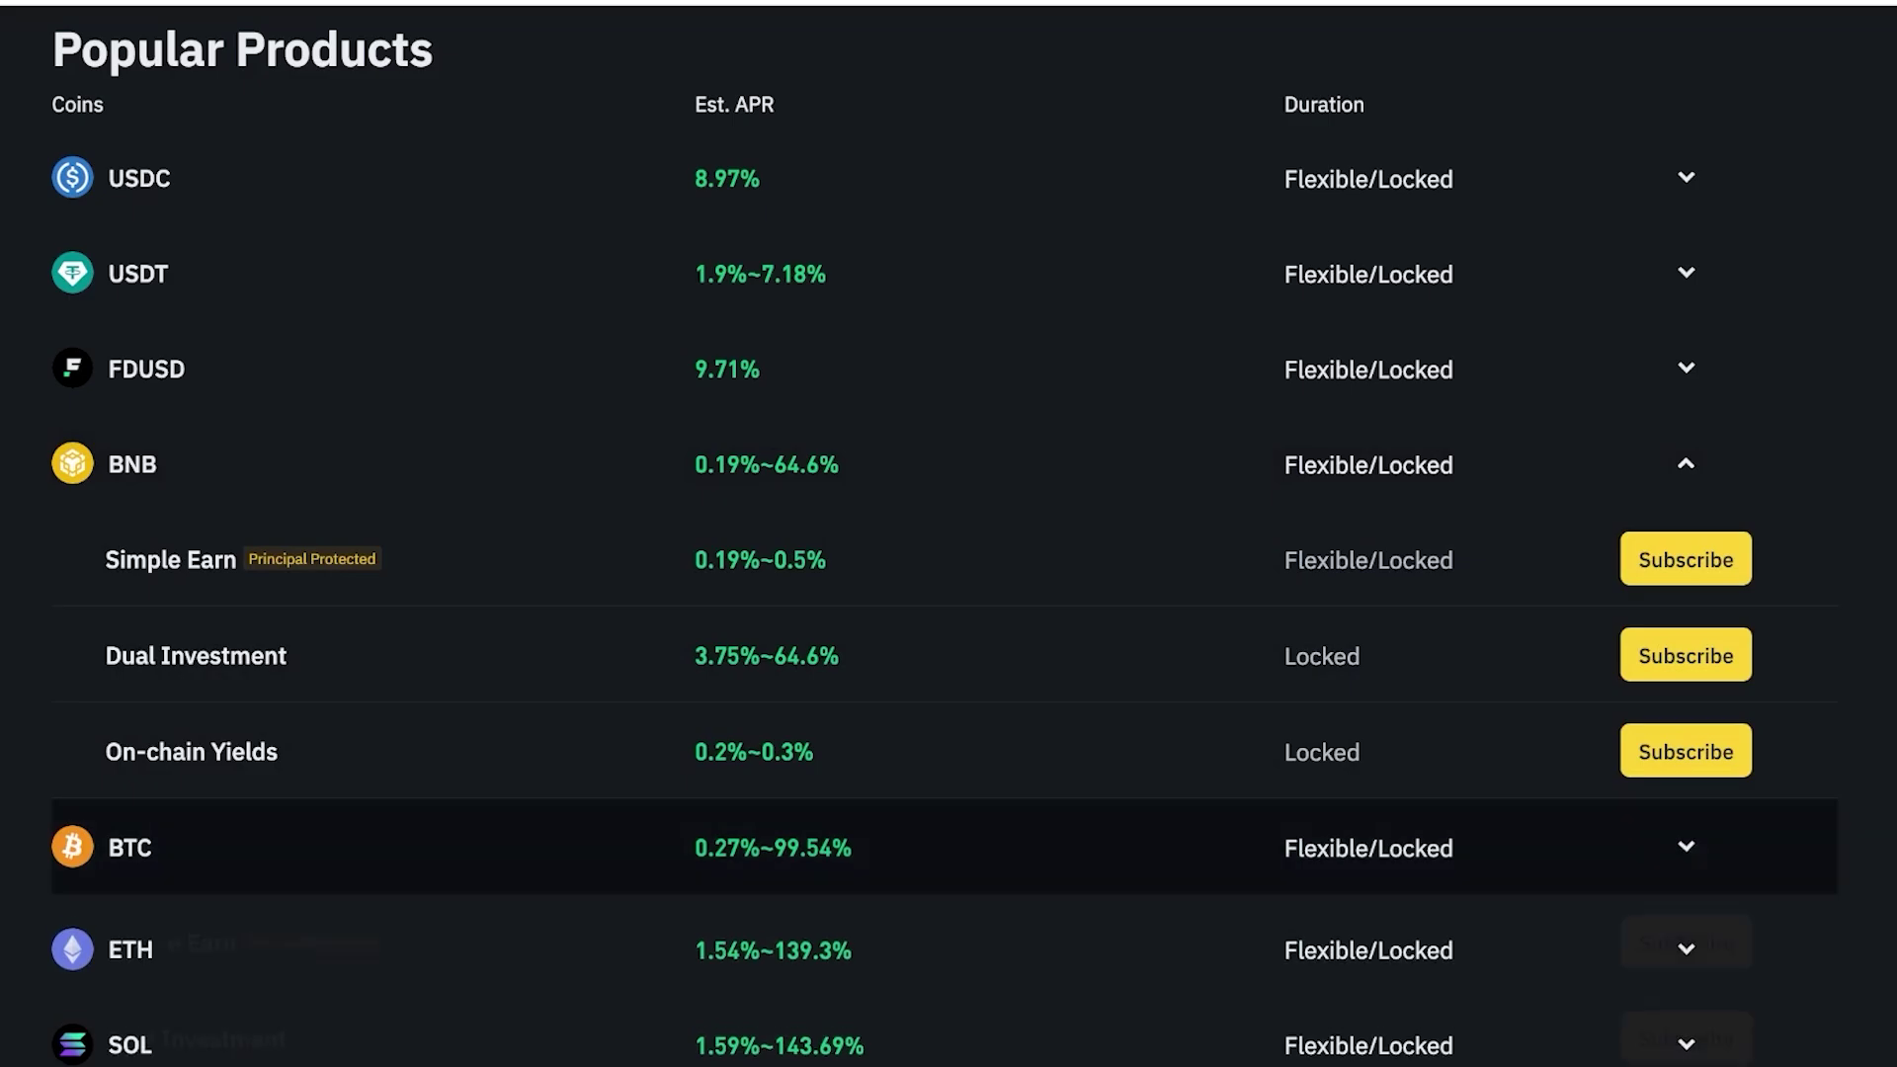
Expand the BTC and EURI earning products, and briefly view and collapse the ETH ones
click(1686, 847)
scroll(1686, 847, down, 4)
click(1686, 871)
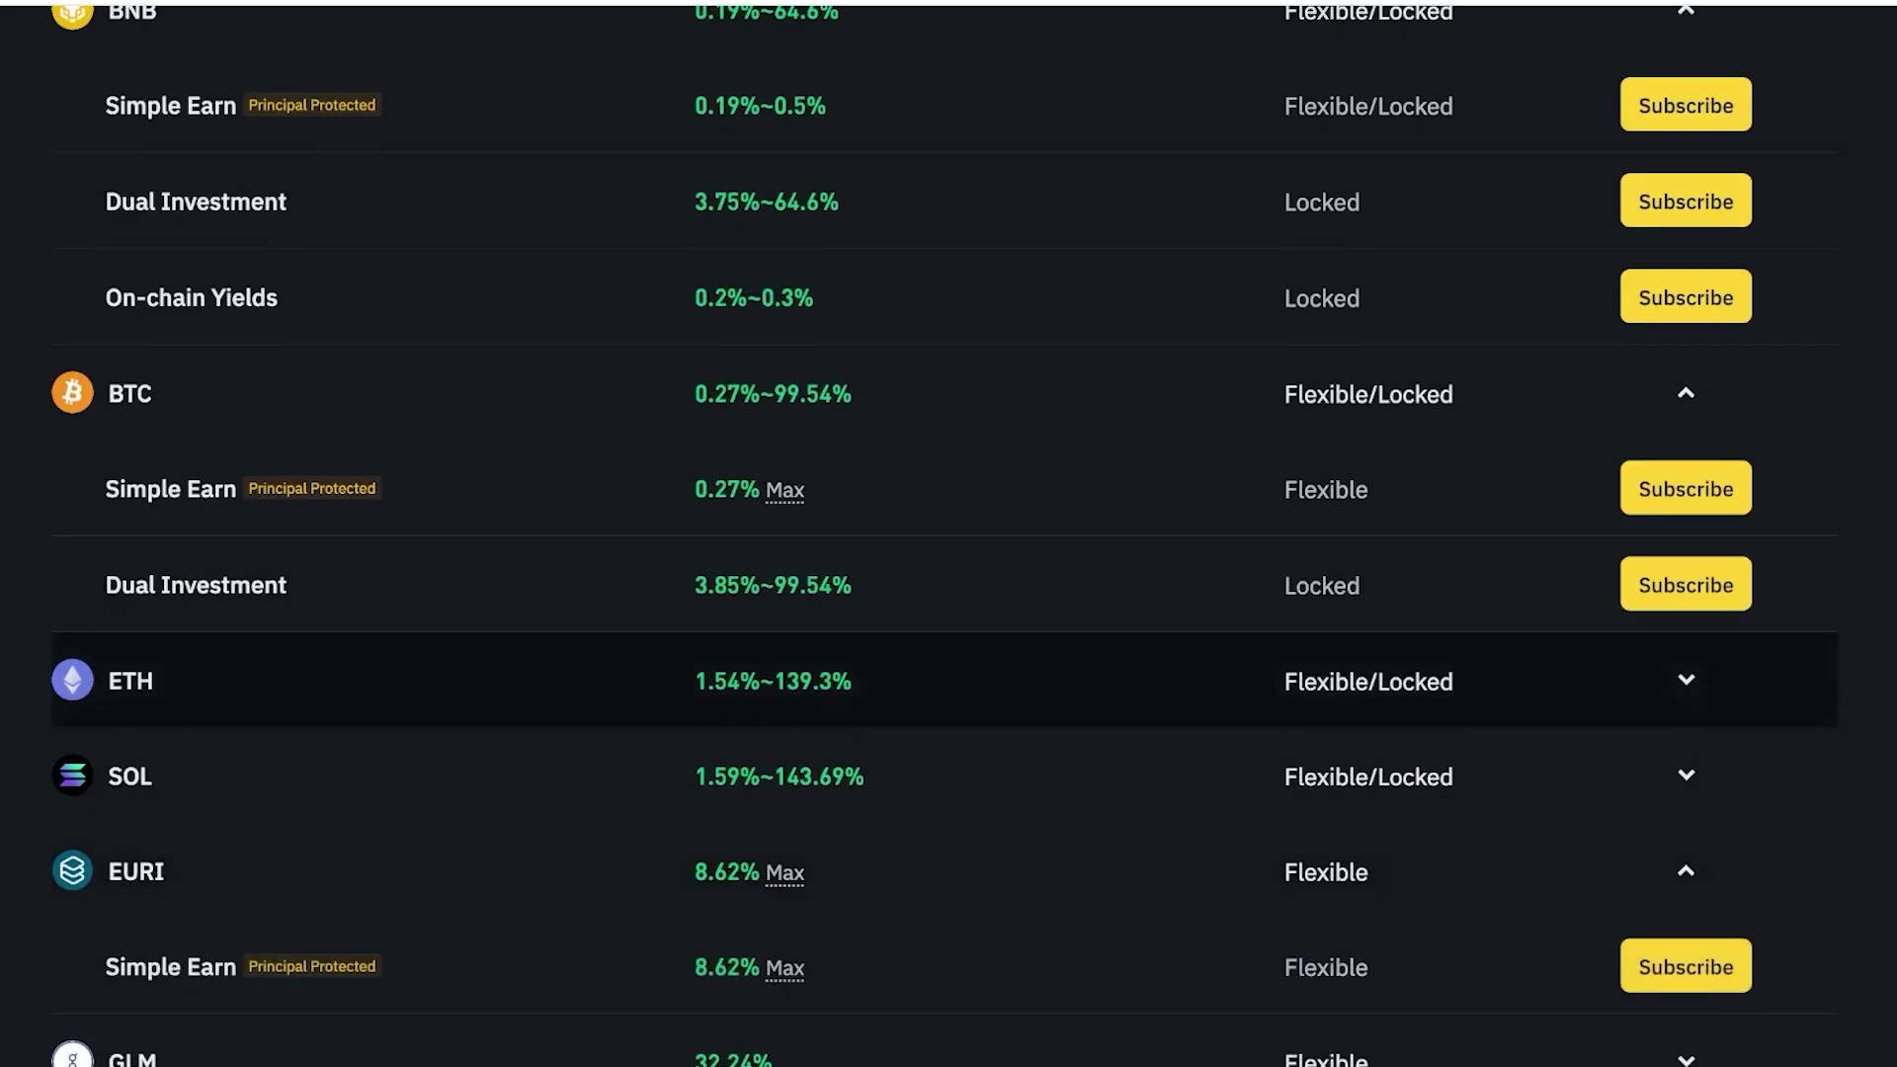
scroll(1686, 657, down, 3)
scroll(1685, 737, up, 2)
click(1686, 704)
click(1685, 703)
click(1686, 607)
click(1686, 606)
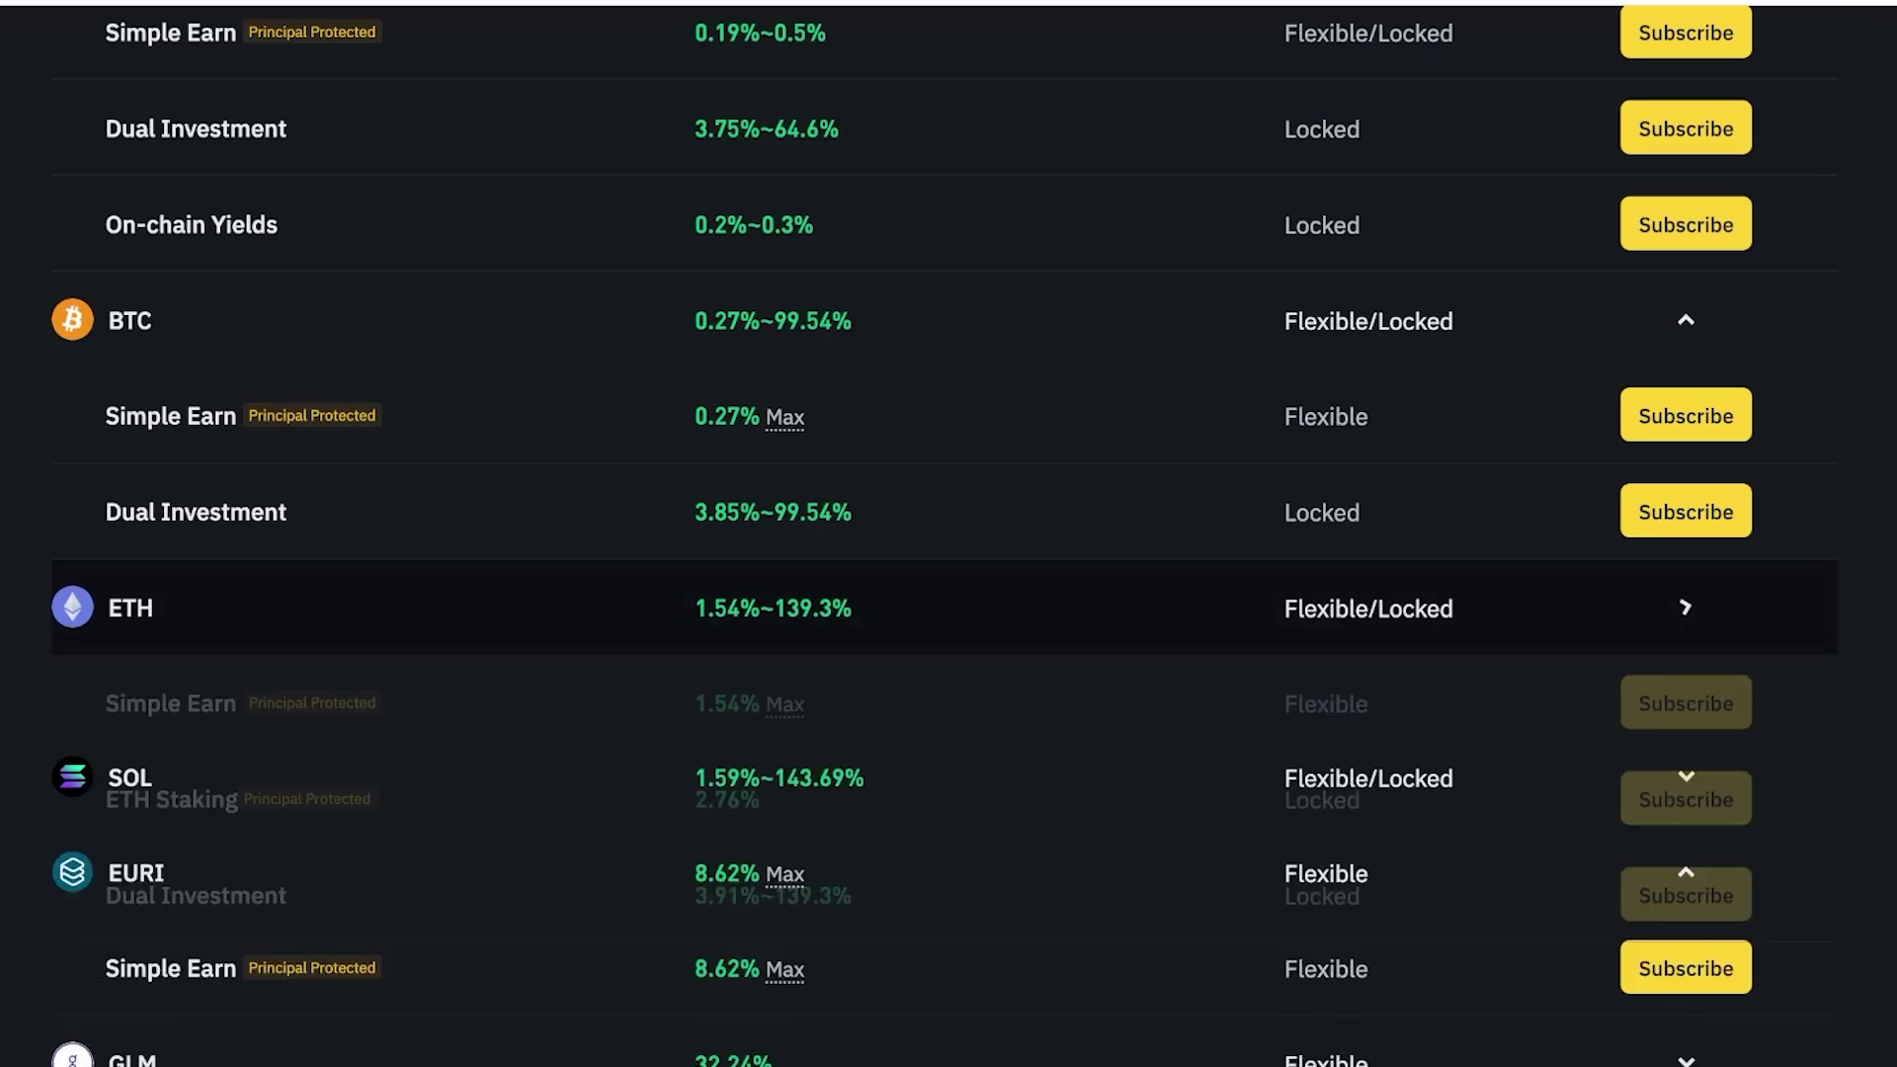
Return to the start of the Popular Products list and expand the FDUSD earning products
scroll(949, 534, up, 15)
scroll(948, 533, down, 10)
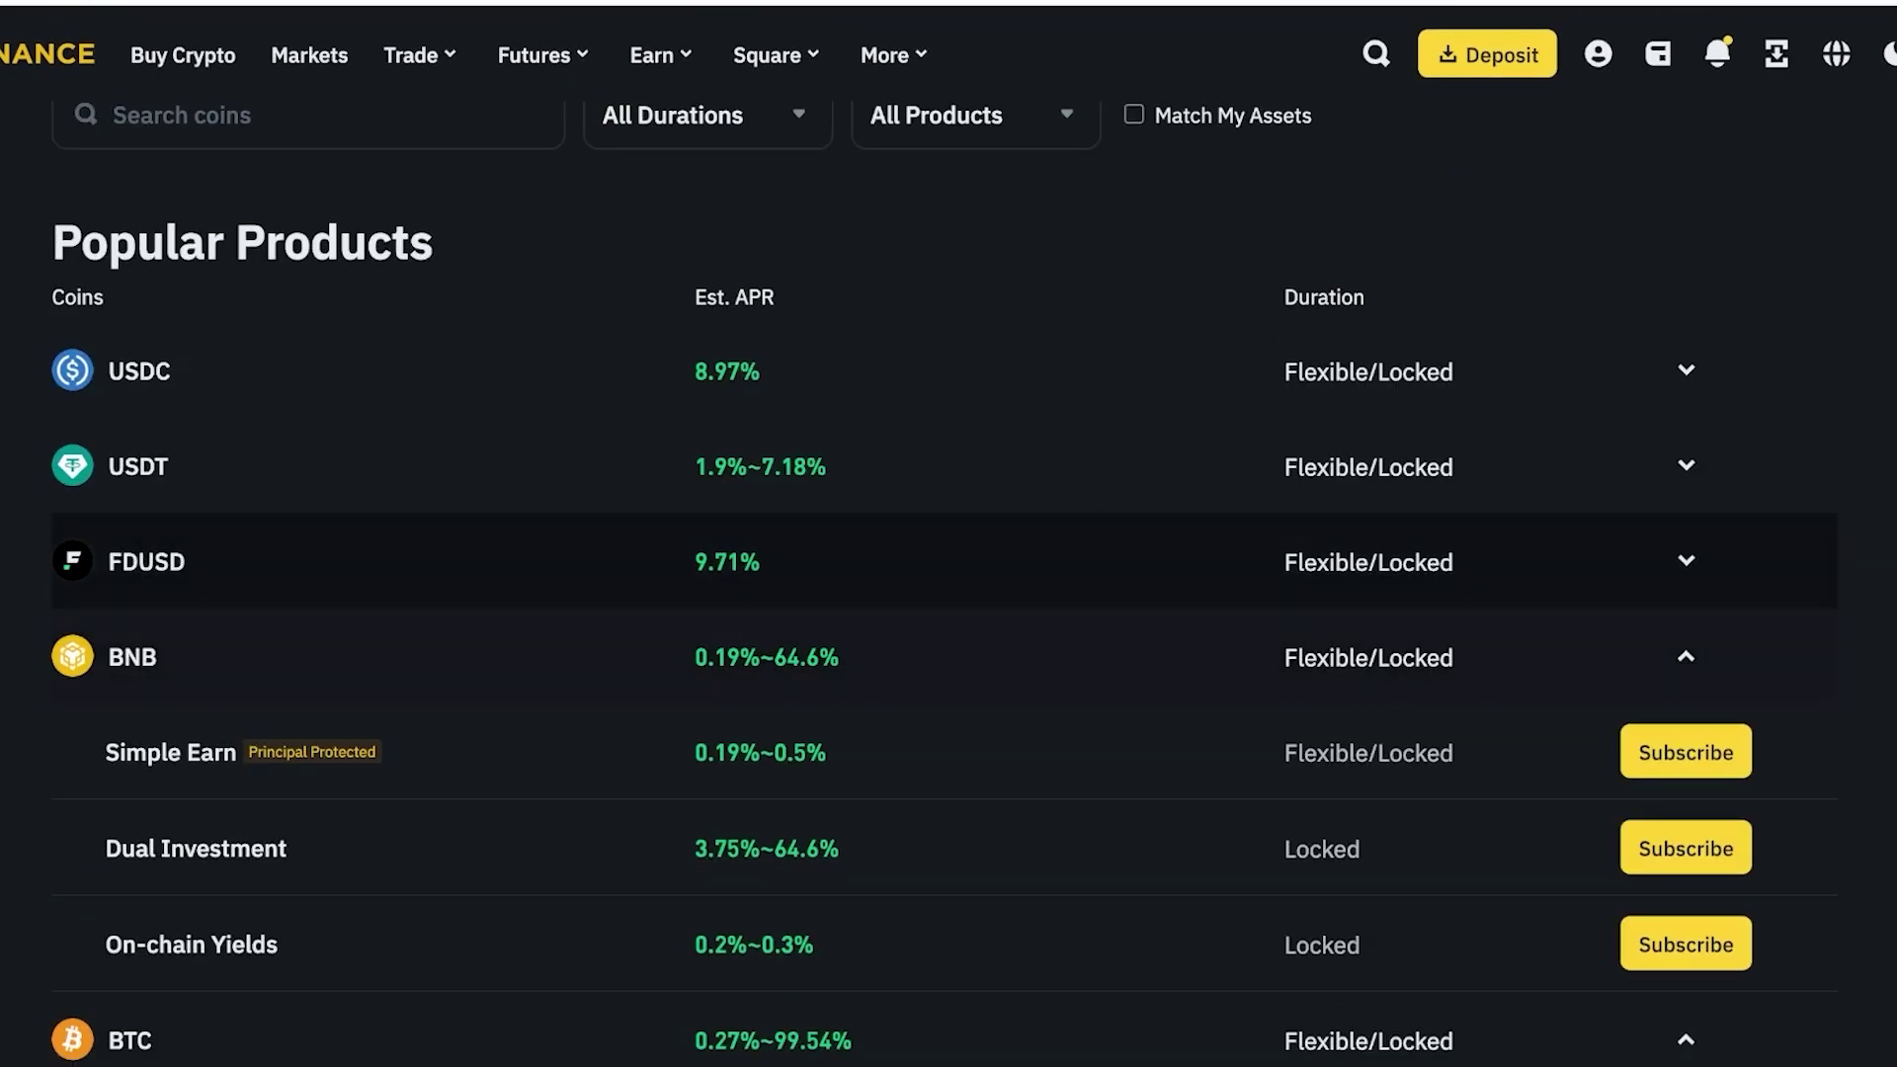
click(1686, 561)
click(1686, 561)
click(1686, 561)
scroll(1686, 561, up, 2)
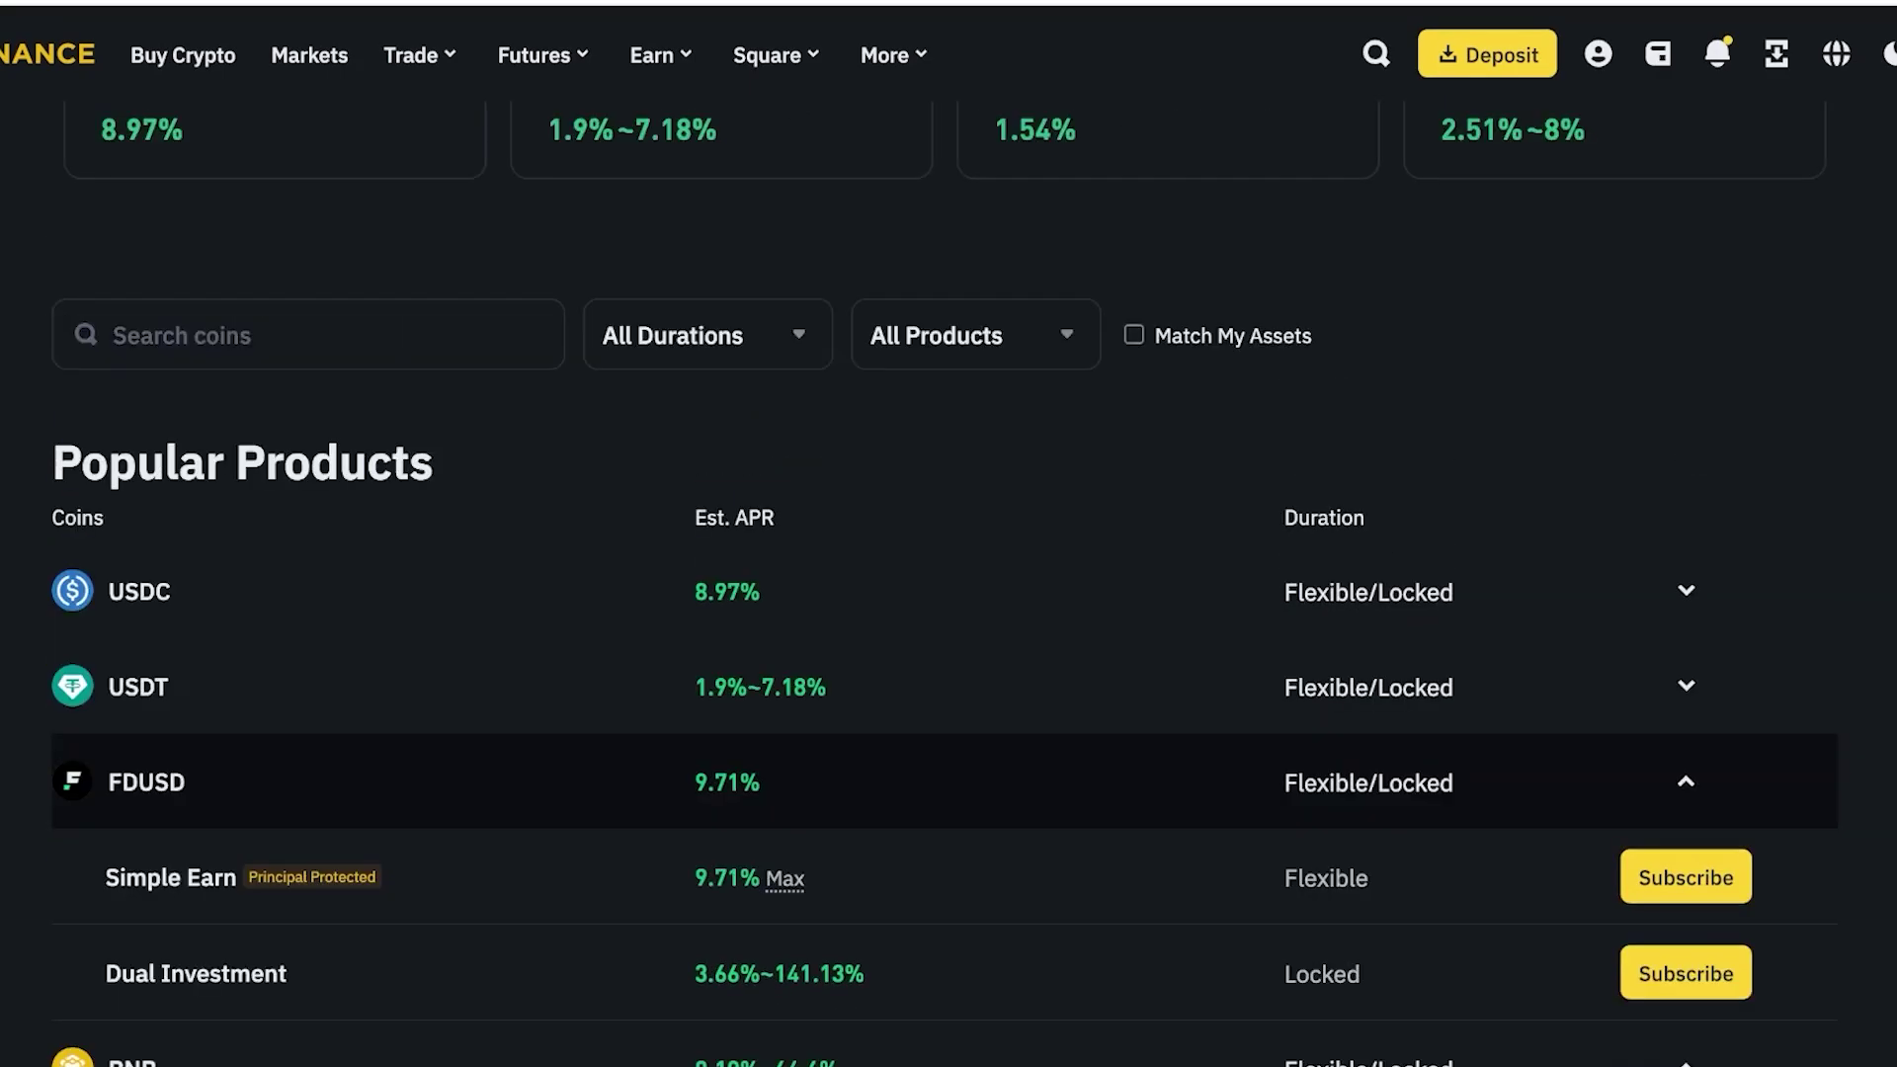
Open the FDUSD Simple Earn flexible subscription form to view its terms, and close it without subscribing
scroll(949, 534, down, 12)
scroll(948, 533, up, 12)
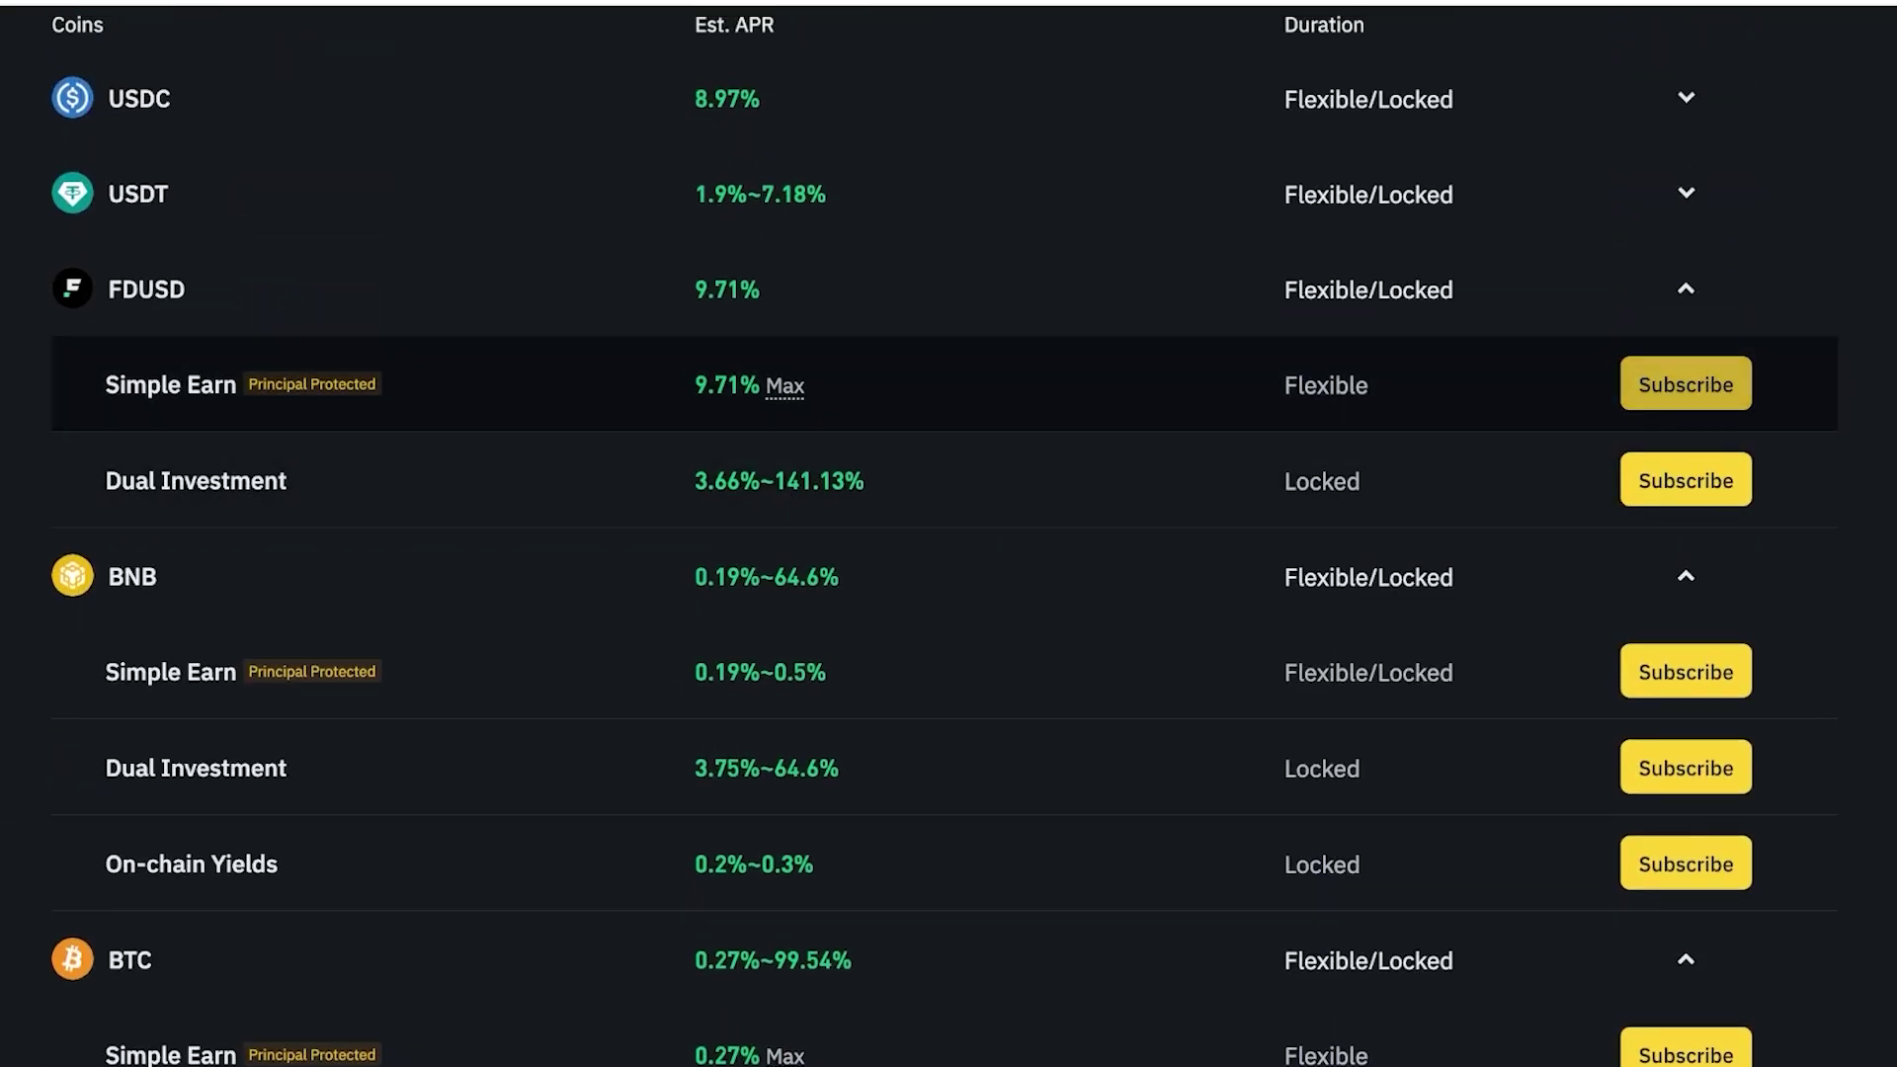
click(1686, 384)
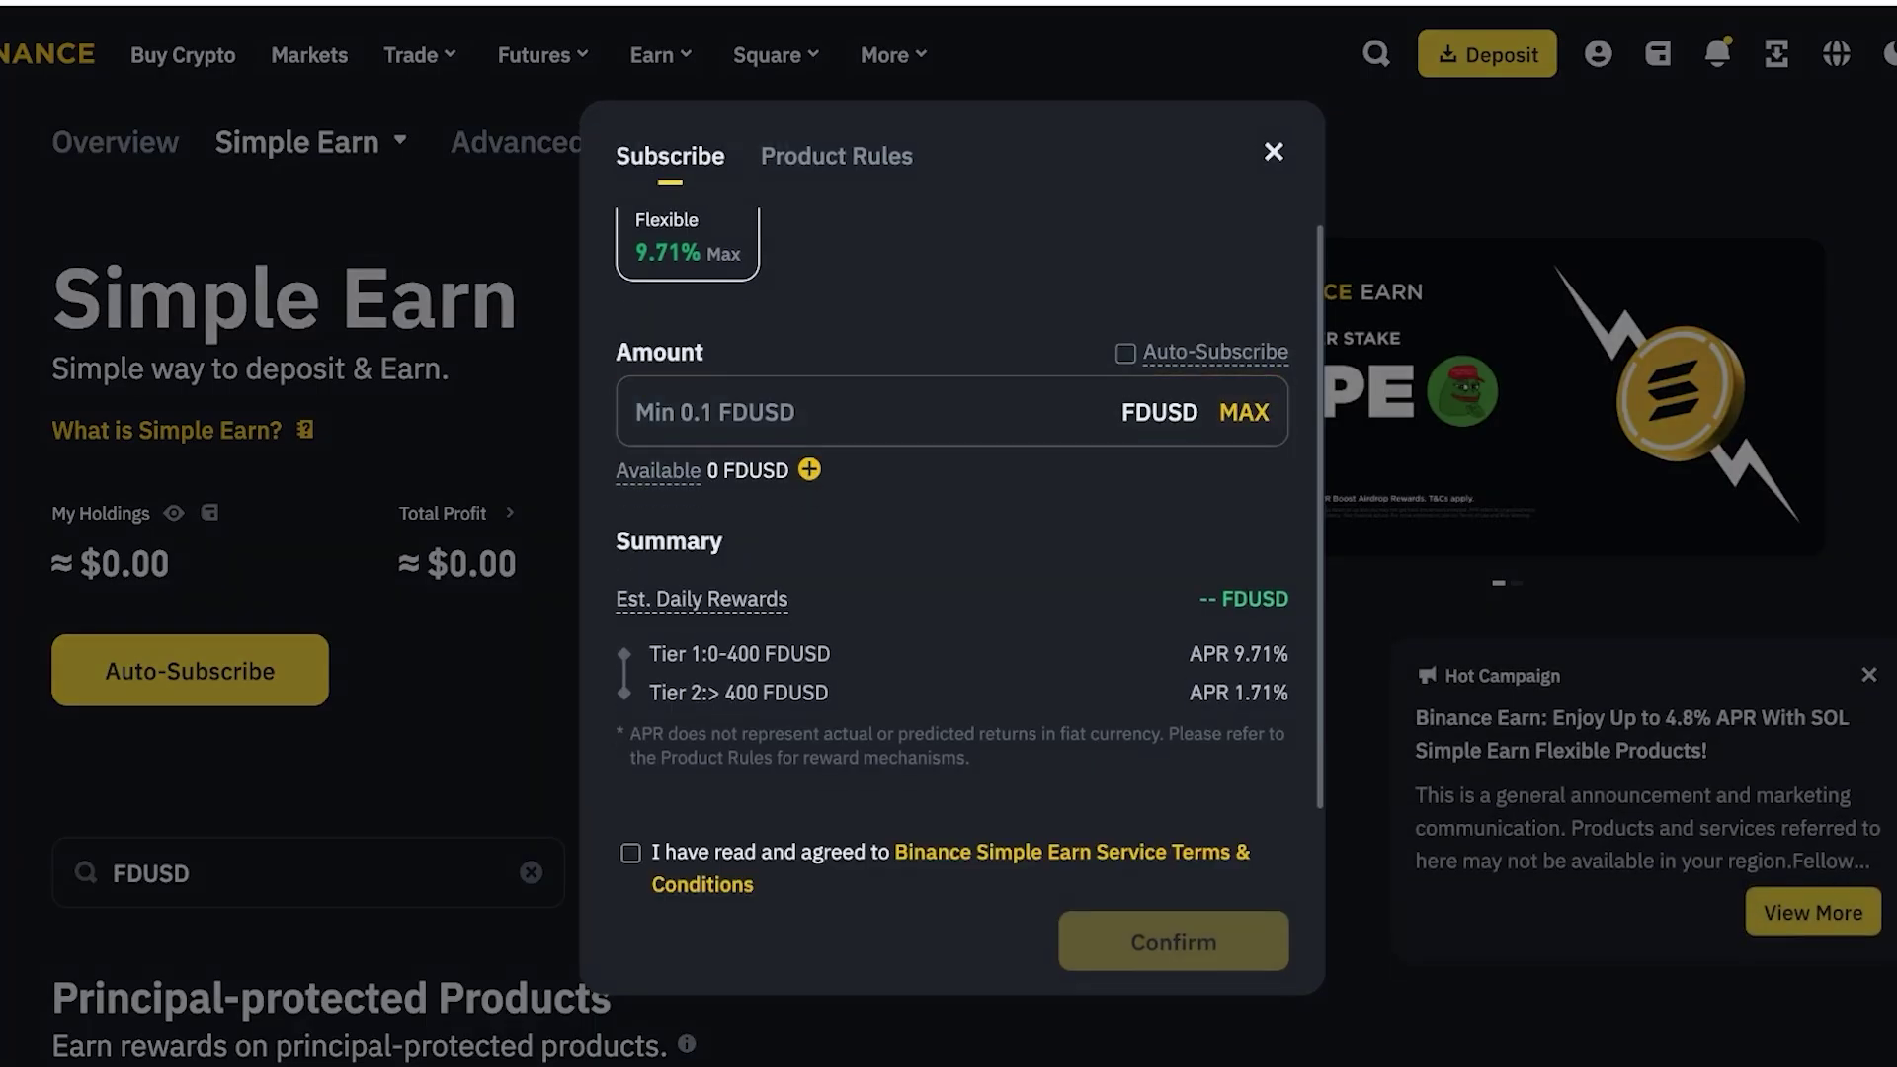
click(1274, 152)
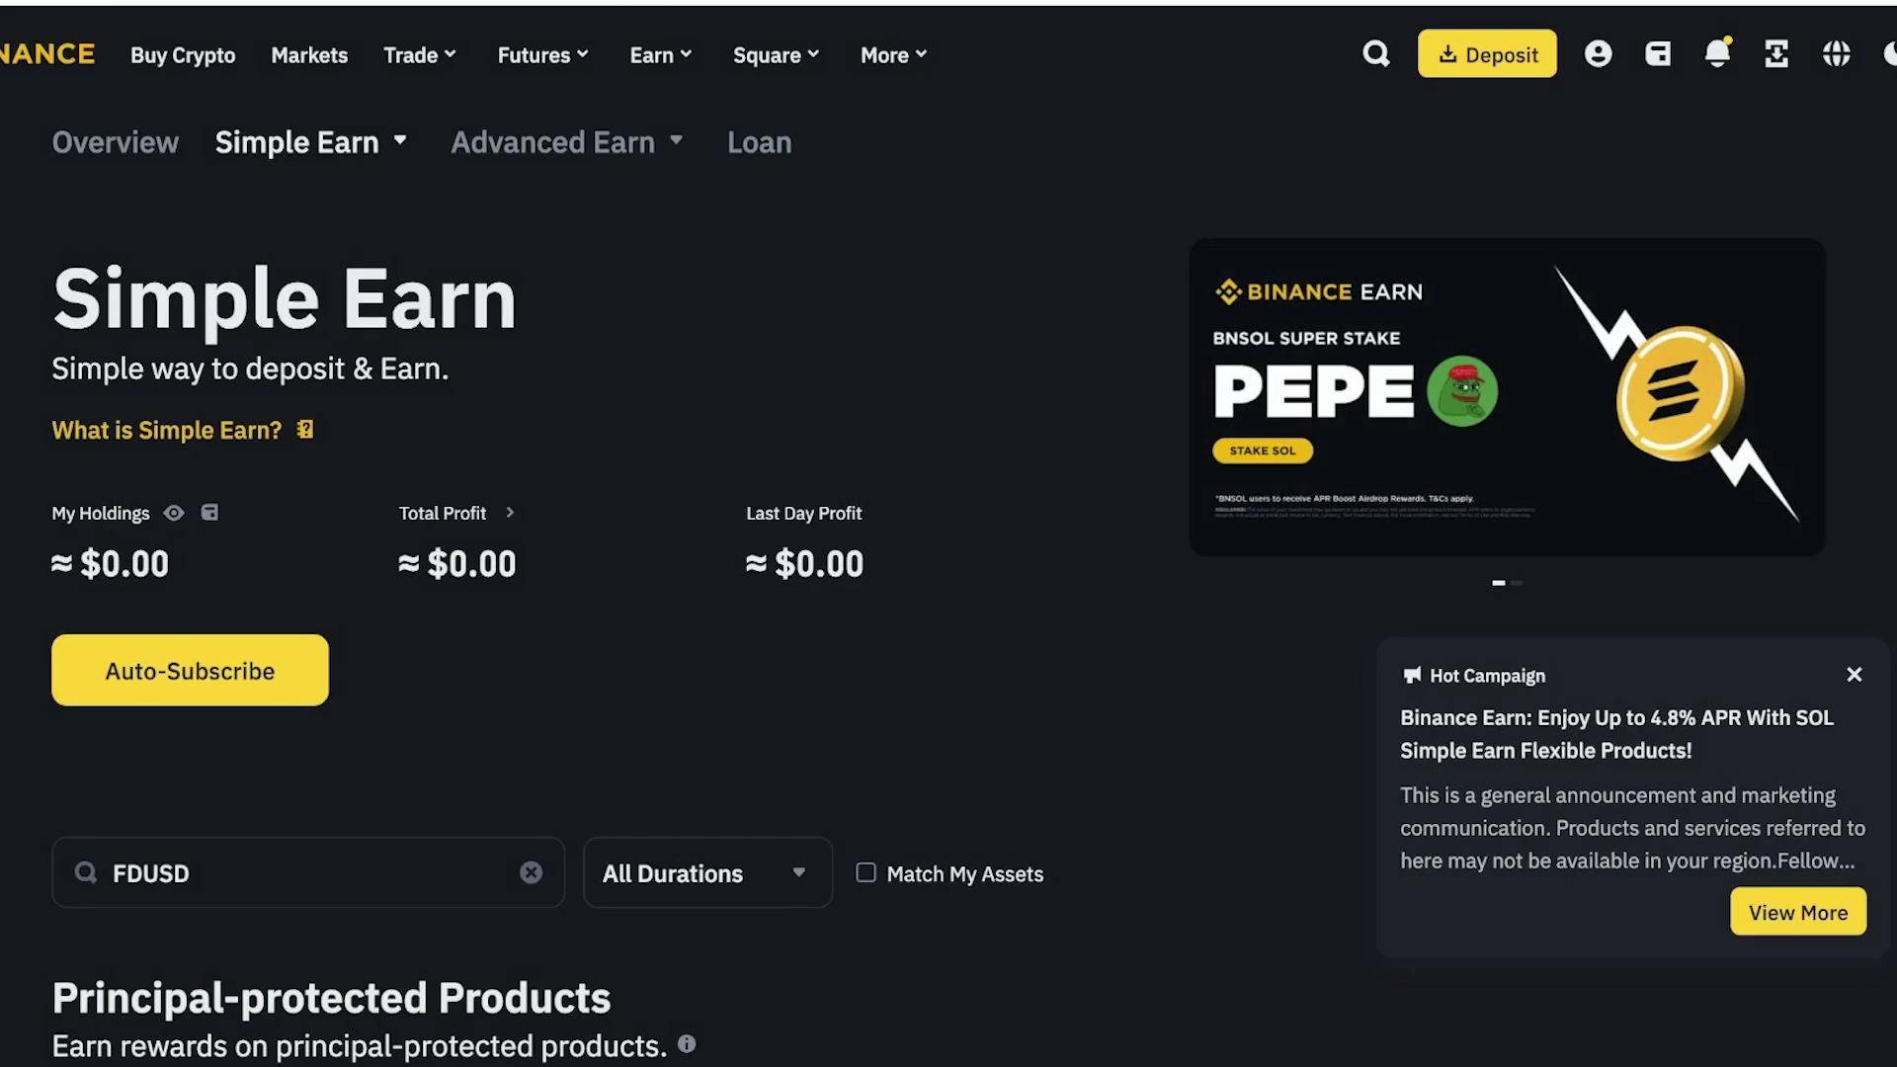